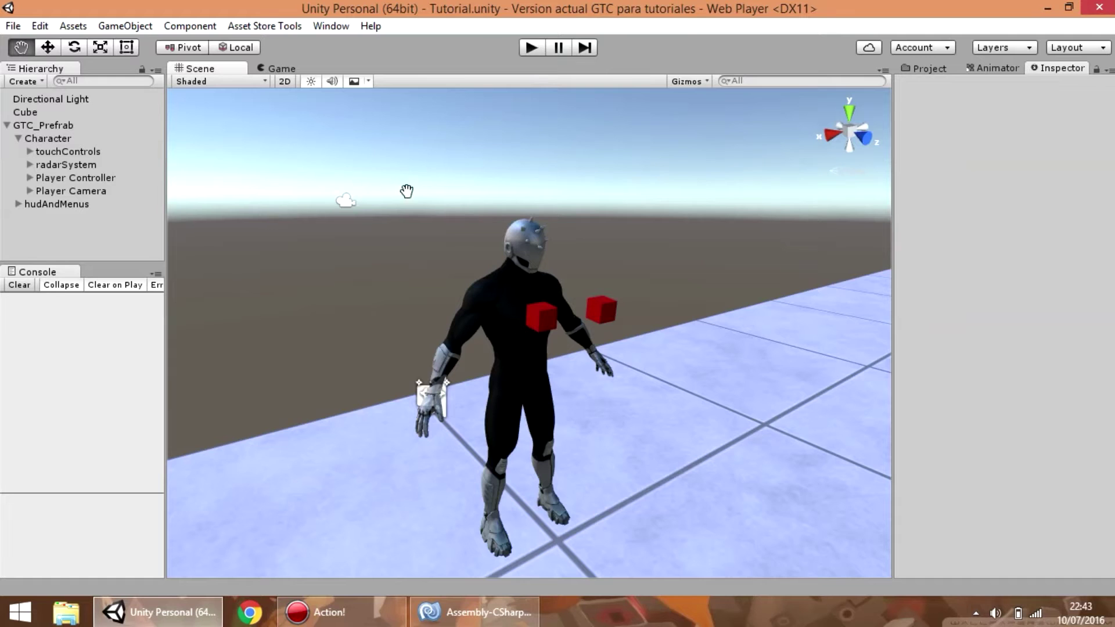
On GTC_Prefab, uncheck Gravity Power under Gravity Control and apply with Set Configuration.
right_click_drag(421, 96, 435, 139)
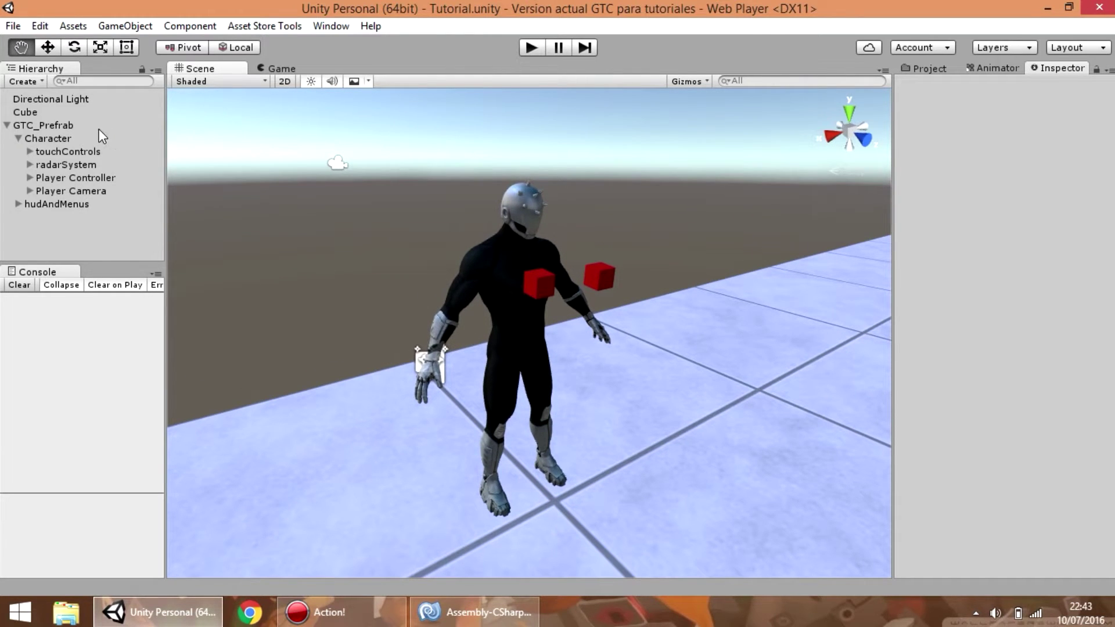
left_click(82, 127)
scroll(999, 326, "down", 2)
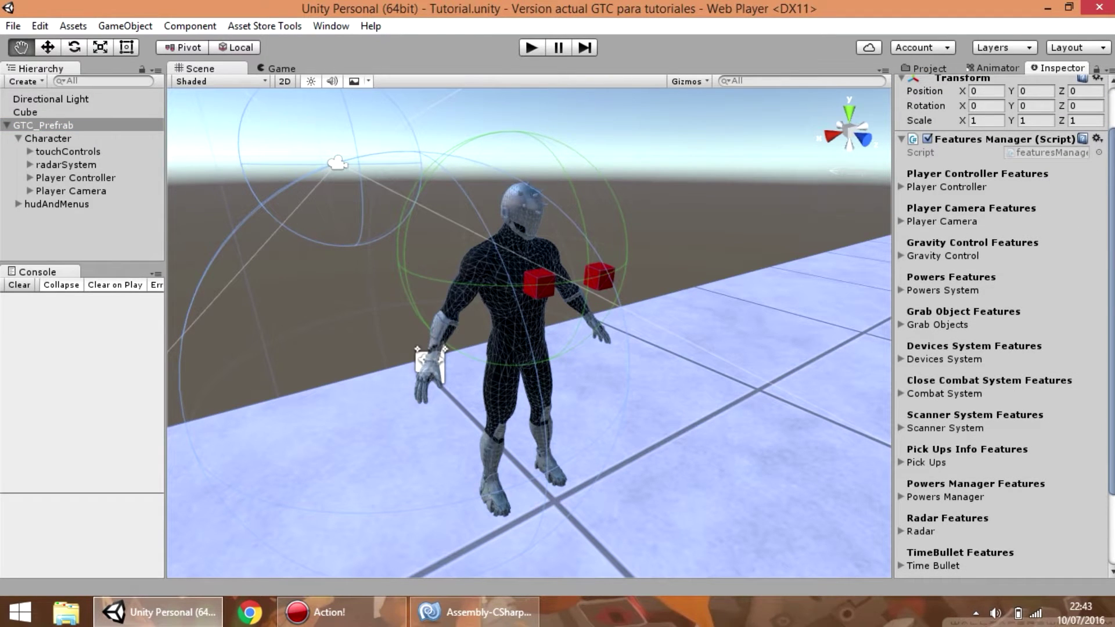
scroll(1017, 220, "down", 4)
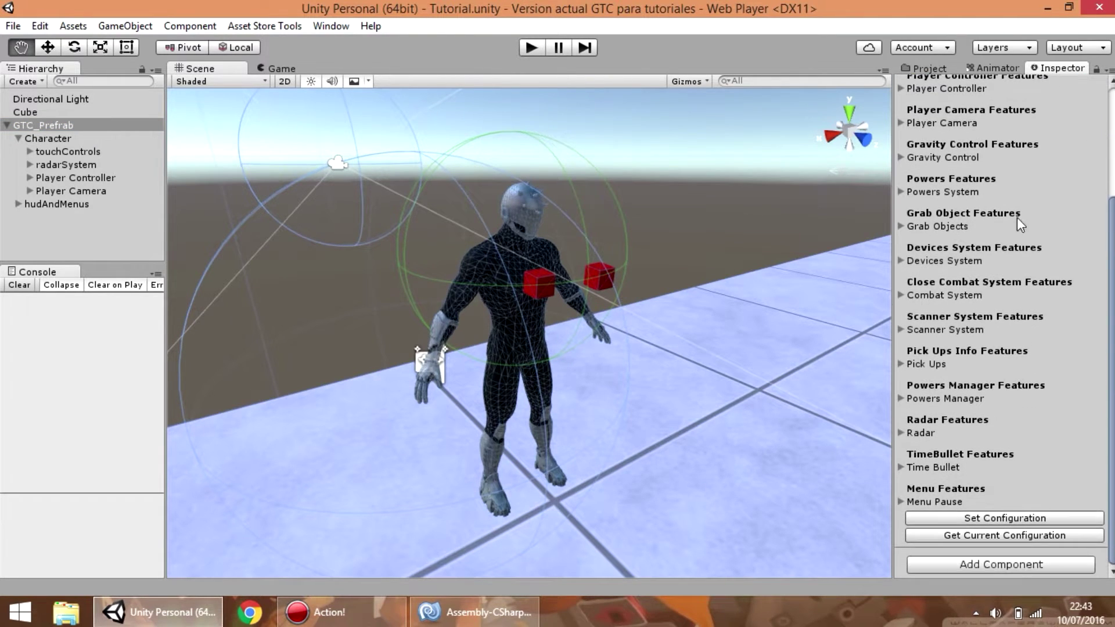
scroll(1041, 218, "up", 4)
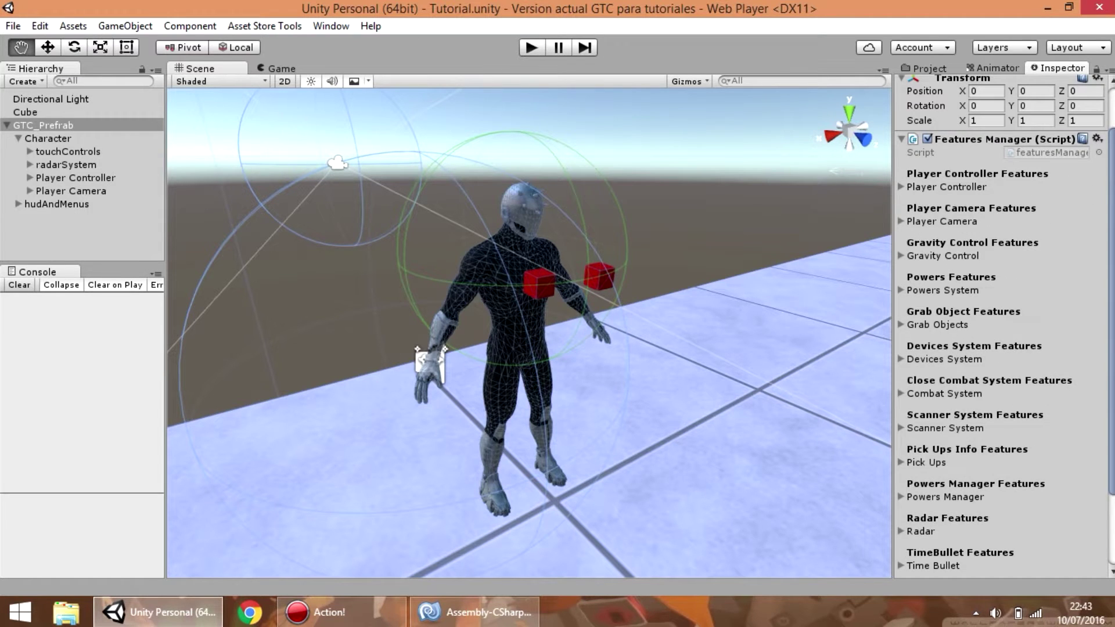
scroll(915, 209, "down", 3)
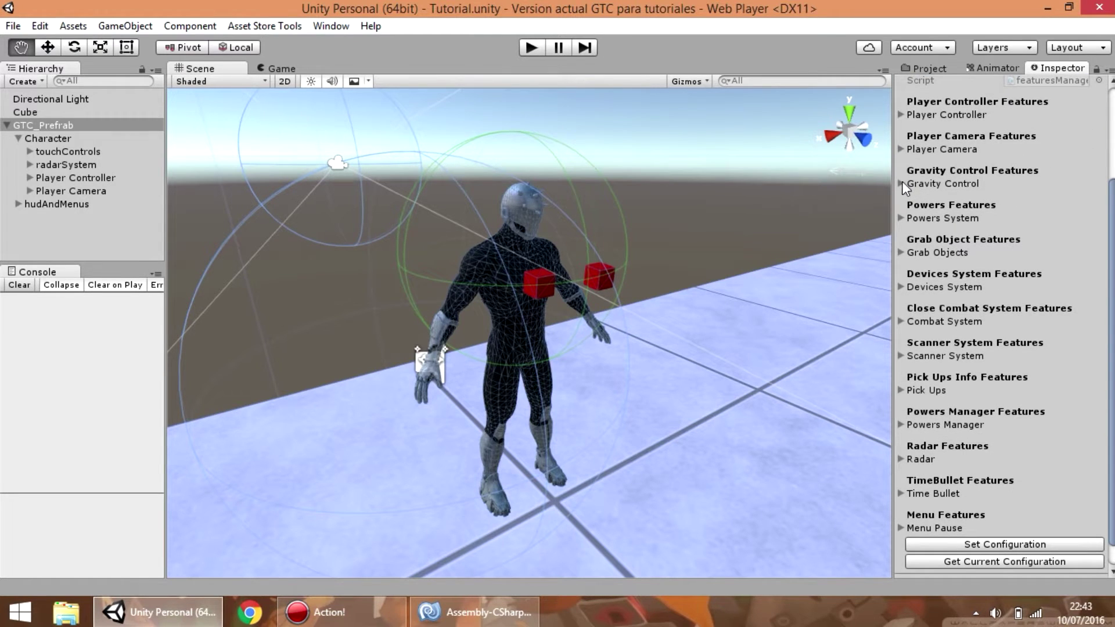
left_click(901, 183)
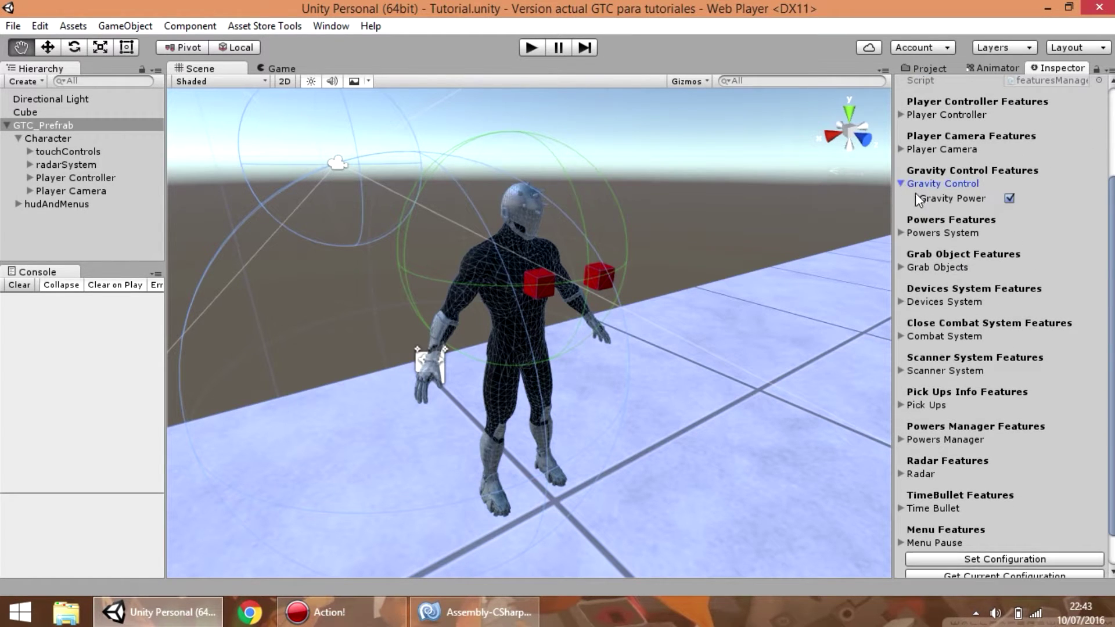
left_click(1010, 199)
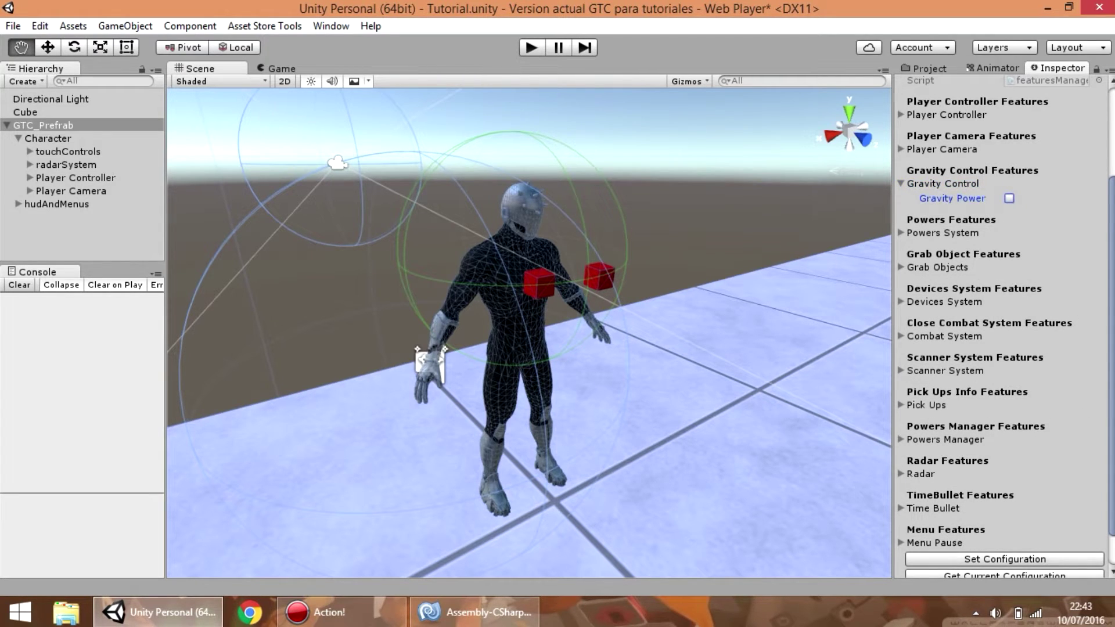
scroll(1086, 455, "down", 2)
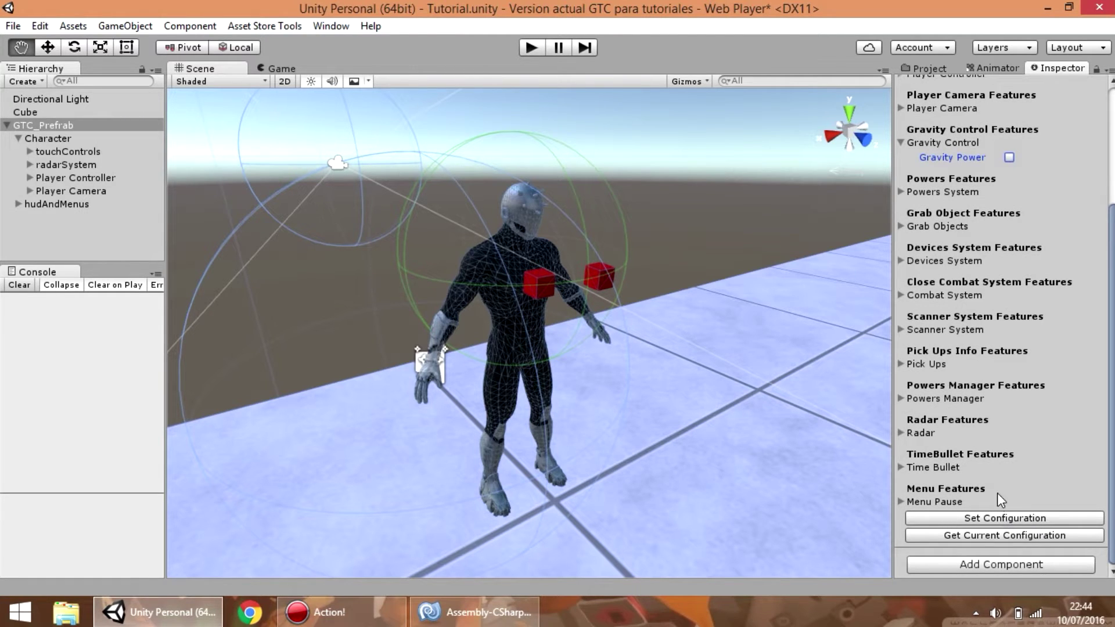
left_click(1005, 520)
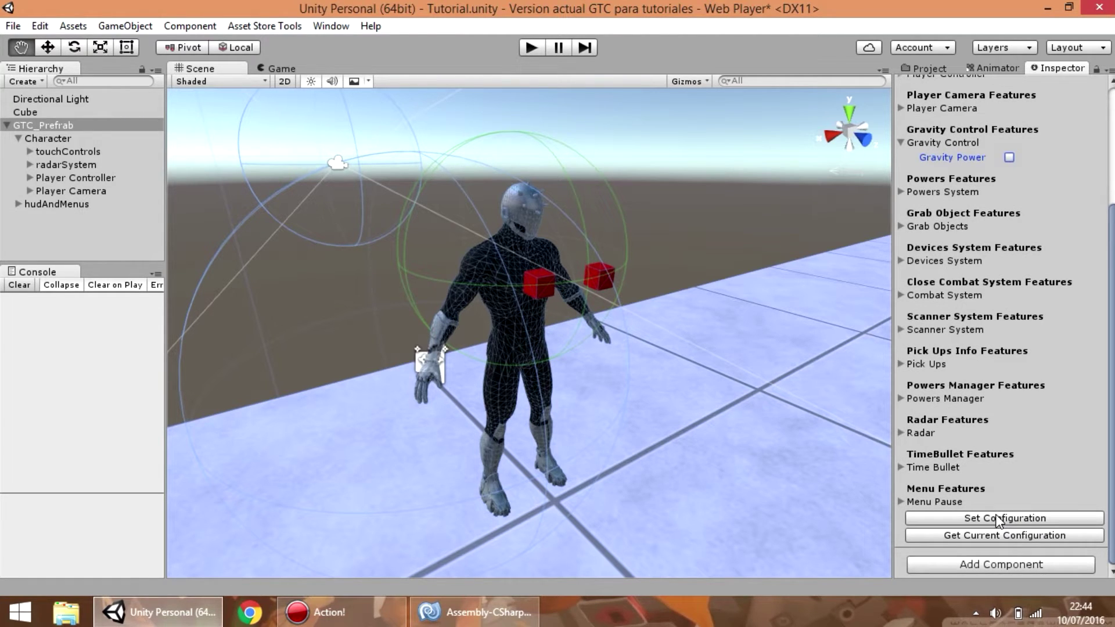
Check that Player Controller's Change Gravity script has Gravity Power unchecked, then enter Play mode.
left_click(109, 179)
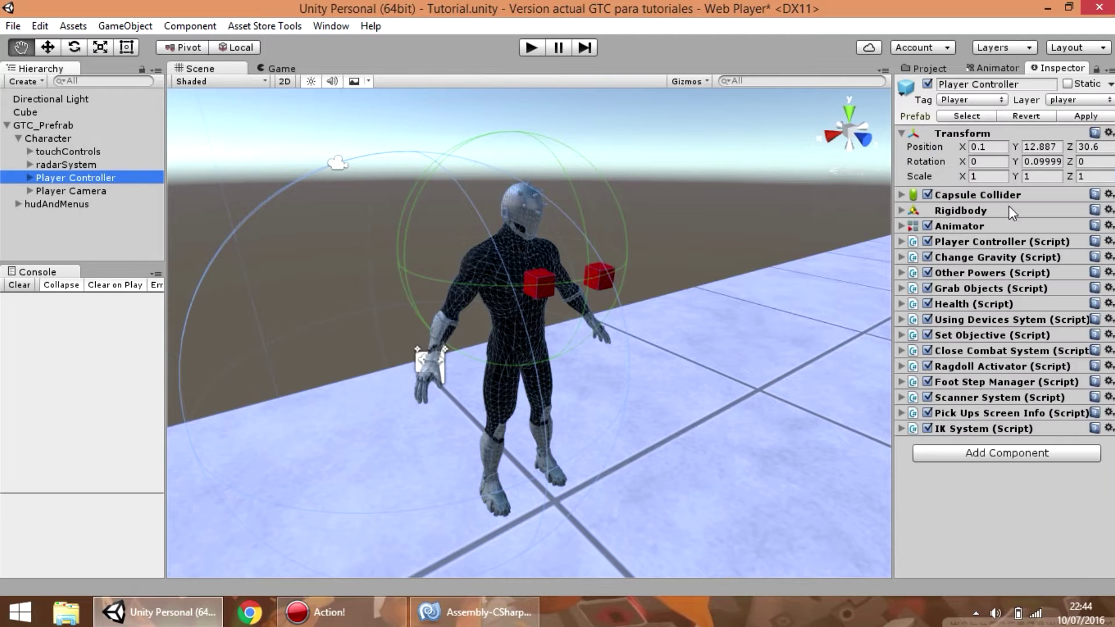
left_click(901, 257)
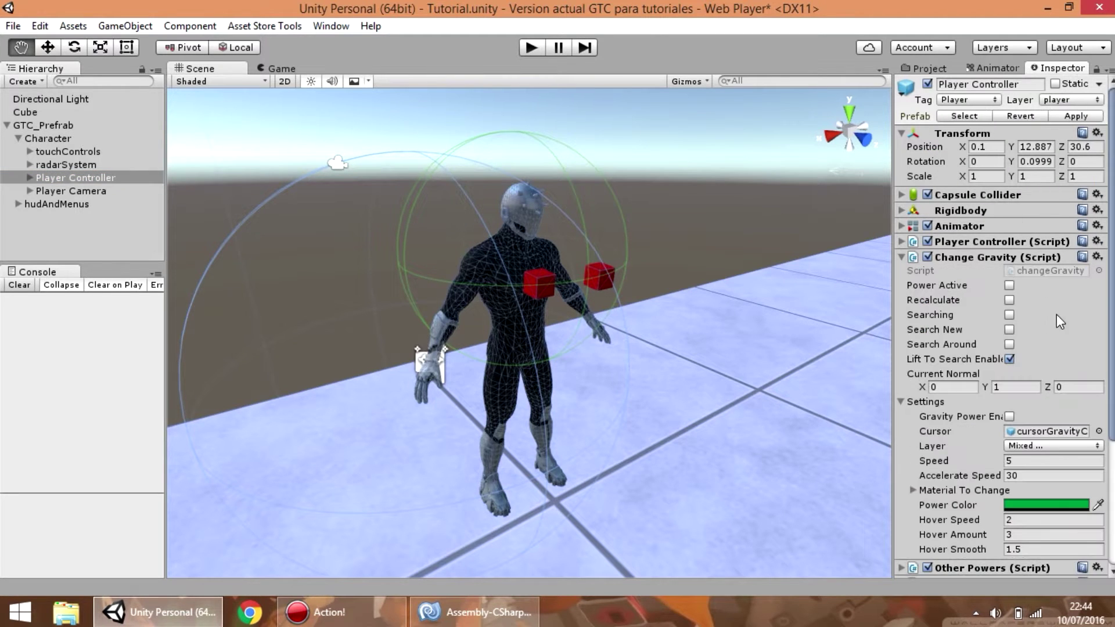
scroll(993, 319, "down", 5)
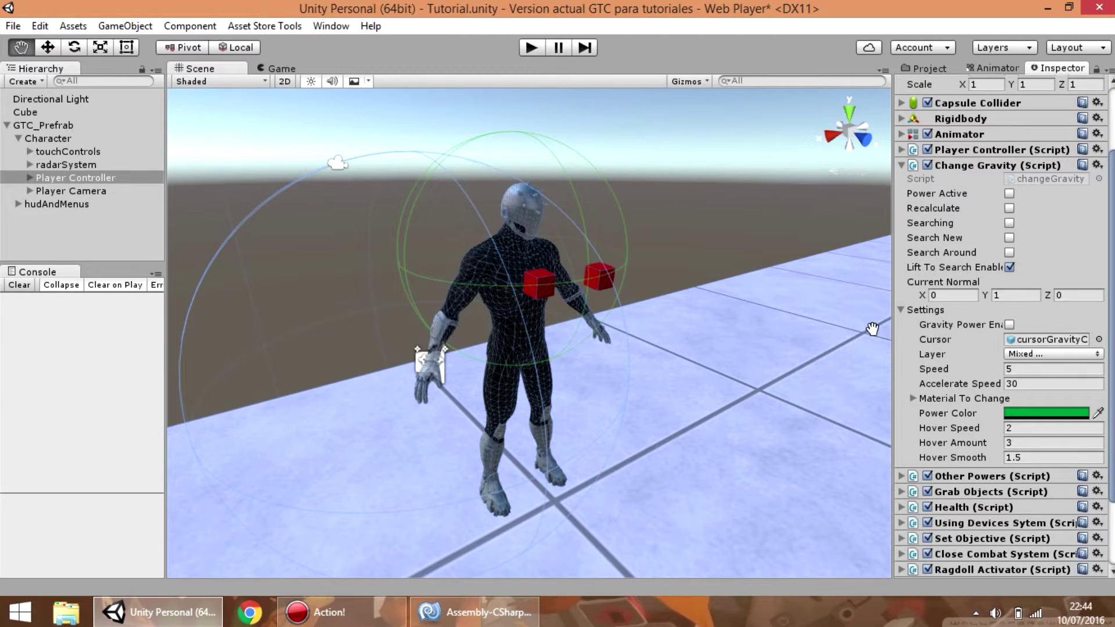
left_click_drag(891, 331, 778, 329)
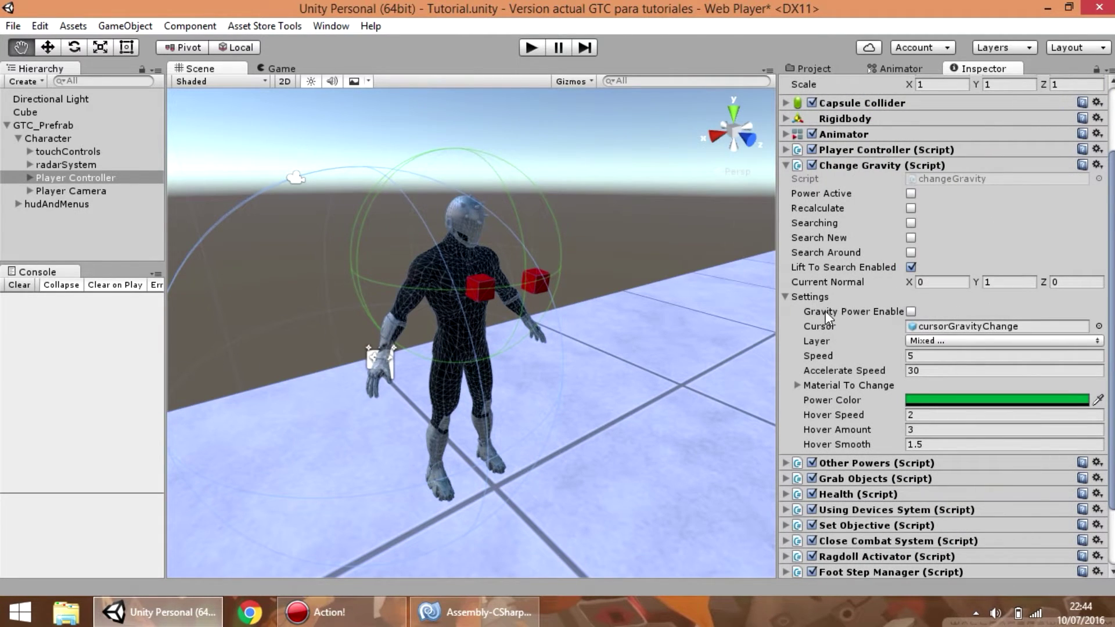
left_click_drag(779, 253, 845, 255)
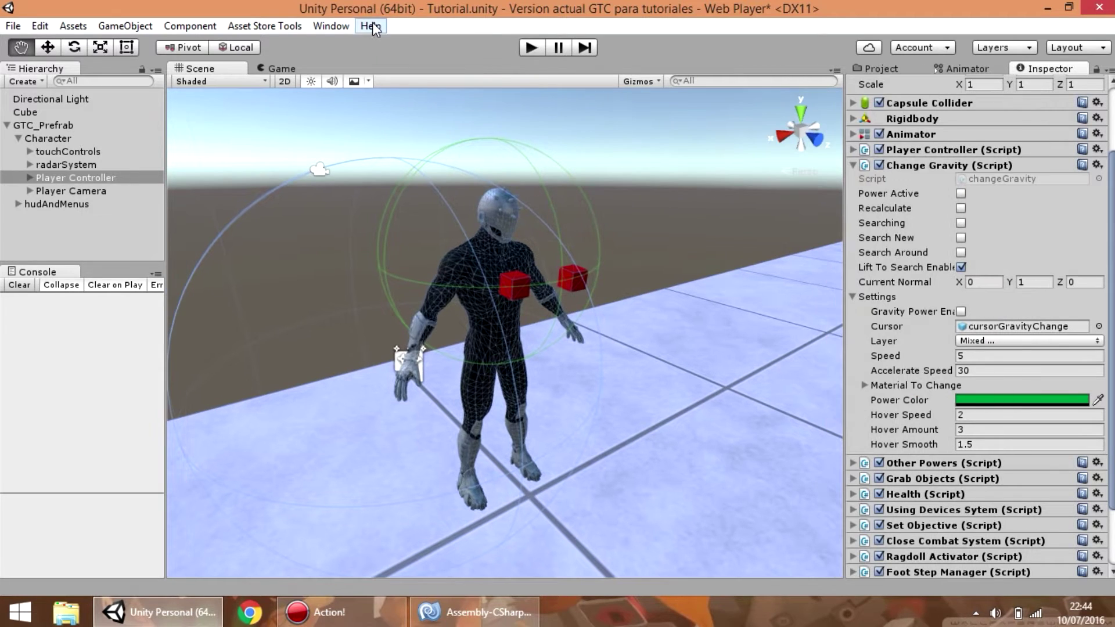
left_click(531, 47)
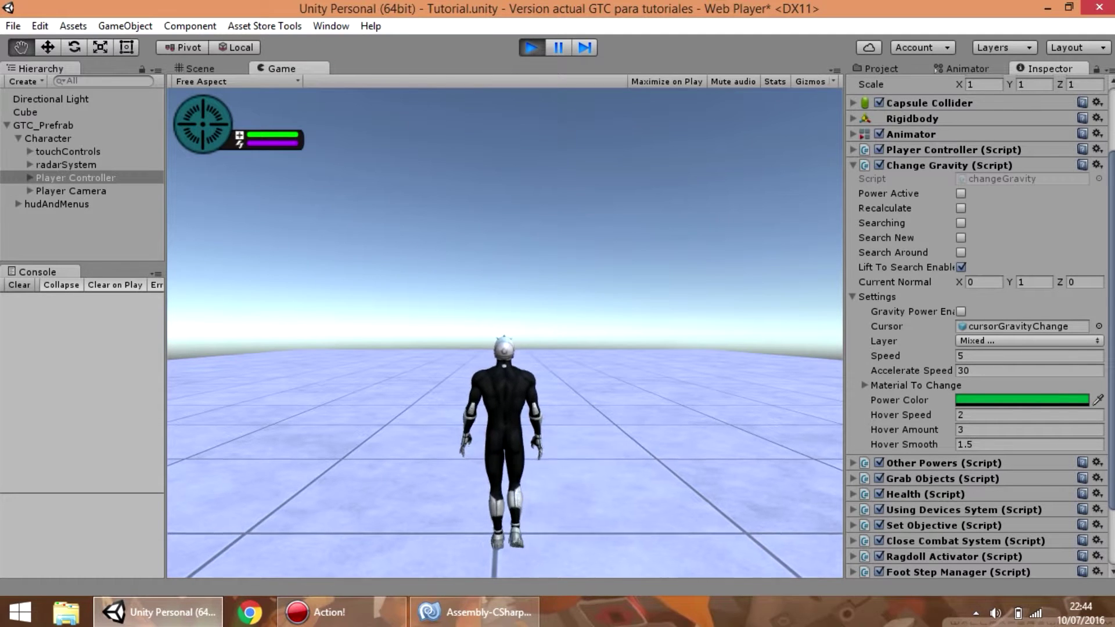
Run the character around the scene with W, D and S.
key("w")
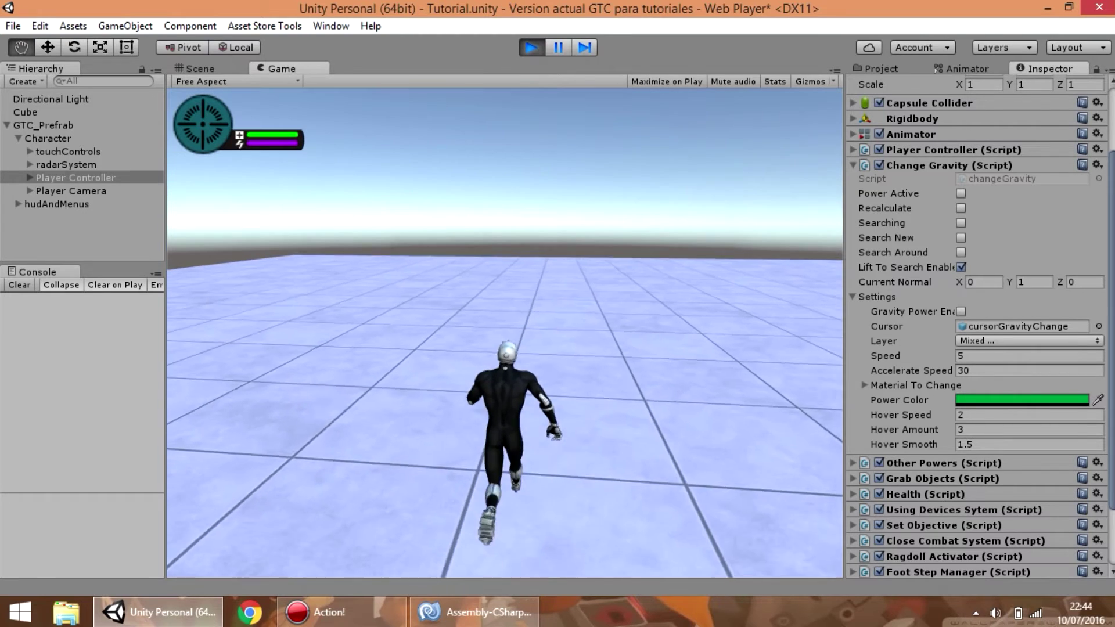
key("d")
key("s")
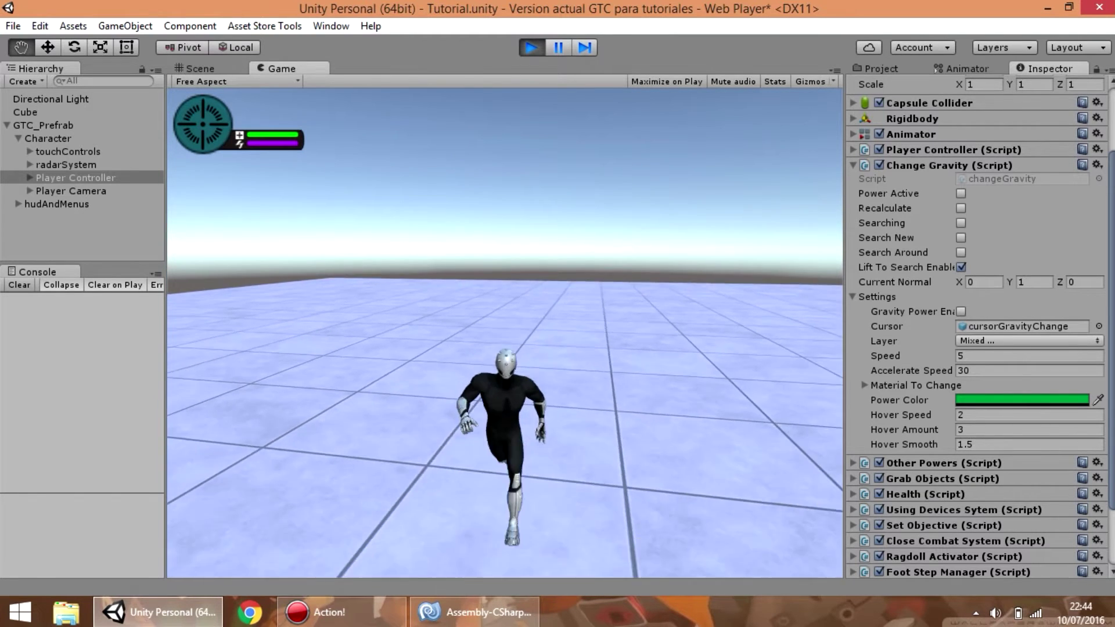
Pause, tick Gravity Power Enabled, resume and lift the character with G.
key("Escape")
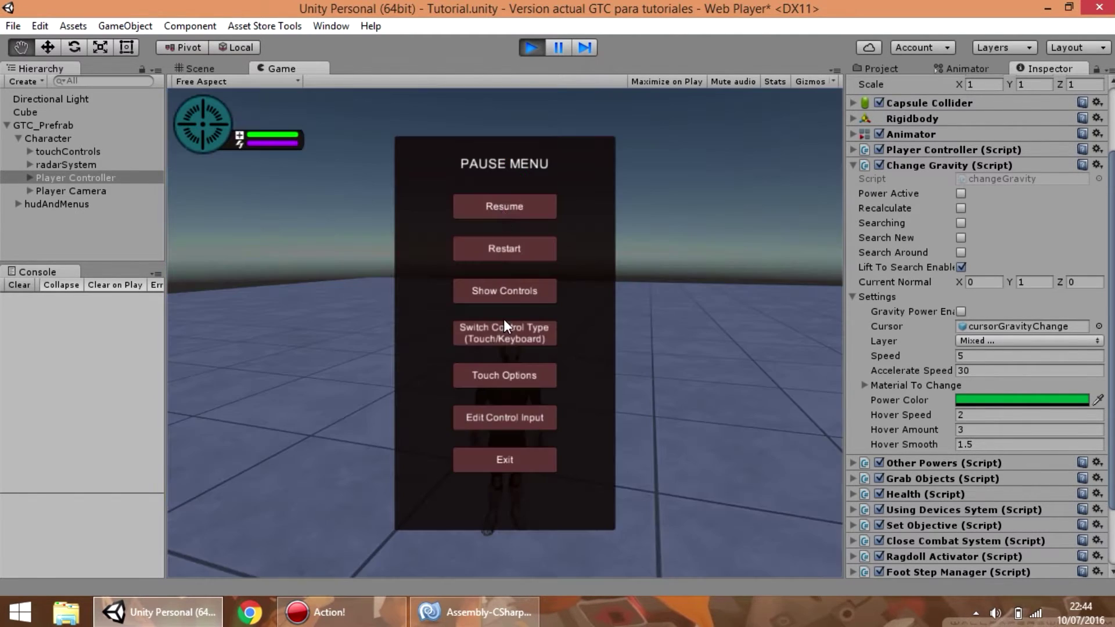
left_click(959, 312)
left_click(594, 231)
key("Escape")
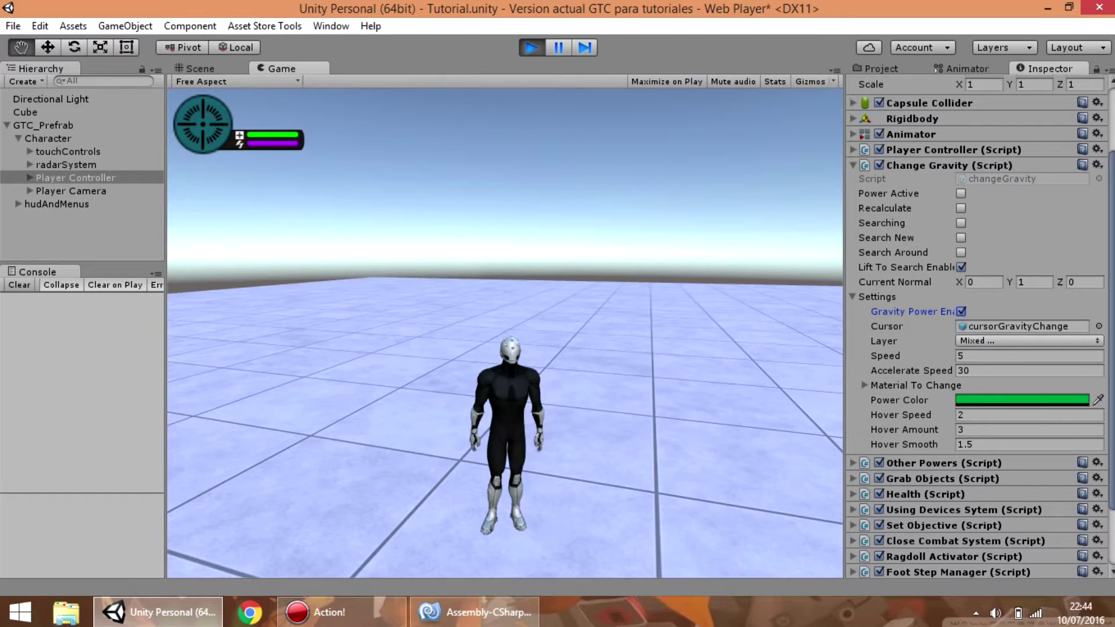
key("g")
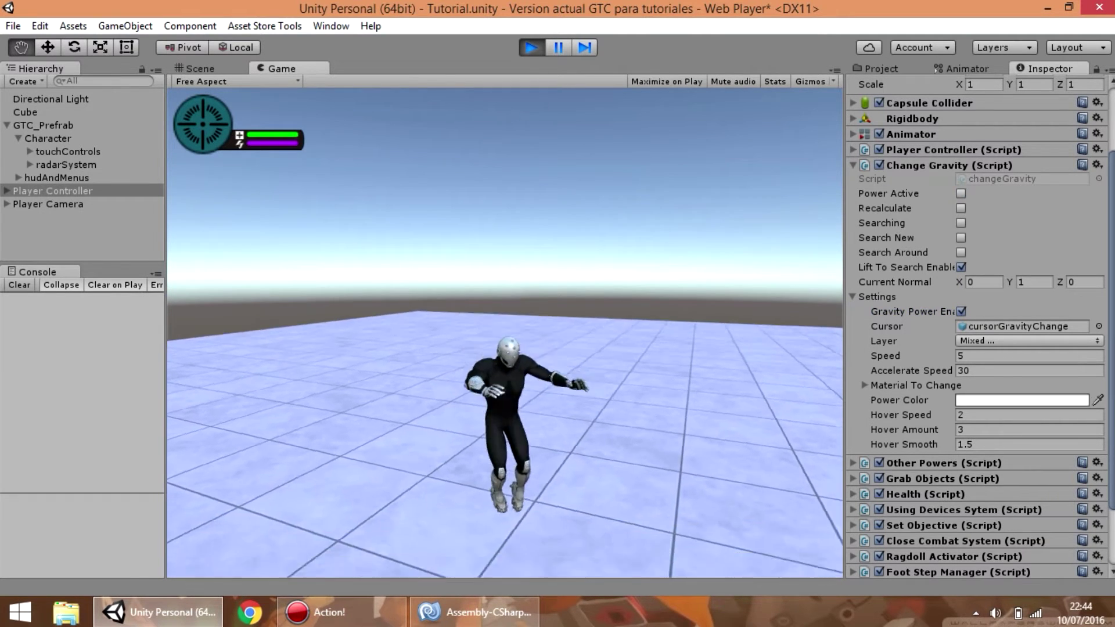
key("Escape")
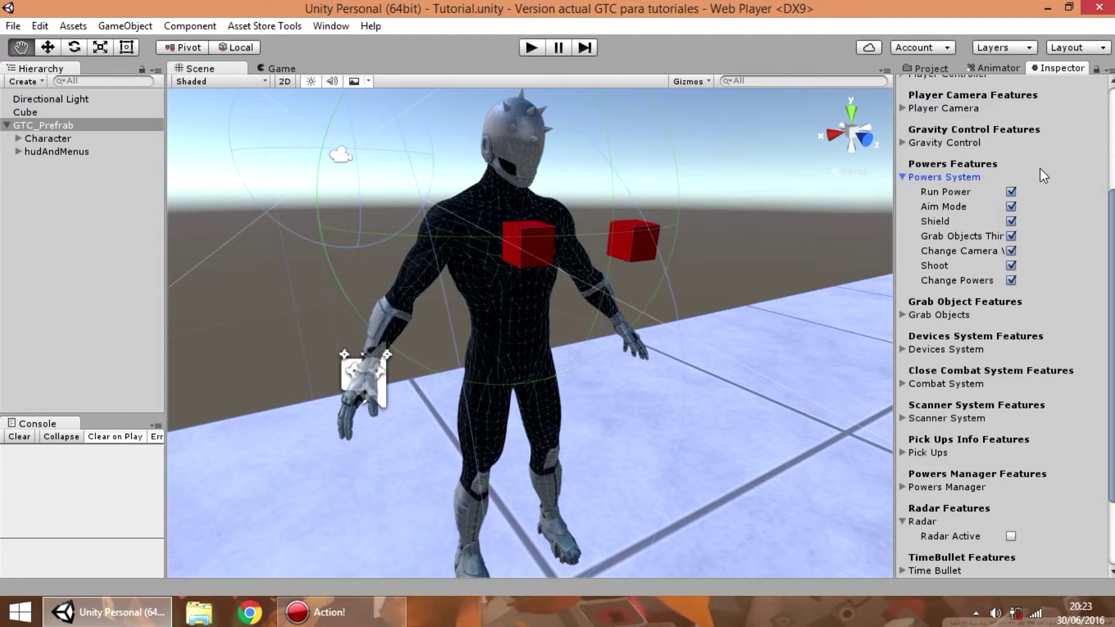
Uncheck Run Power, Aim Mode, Shield, Grab Objects, Change Camera and Shoot, leaving Change Powers enabled.
scroll(1004, 190, "up", 3)
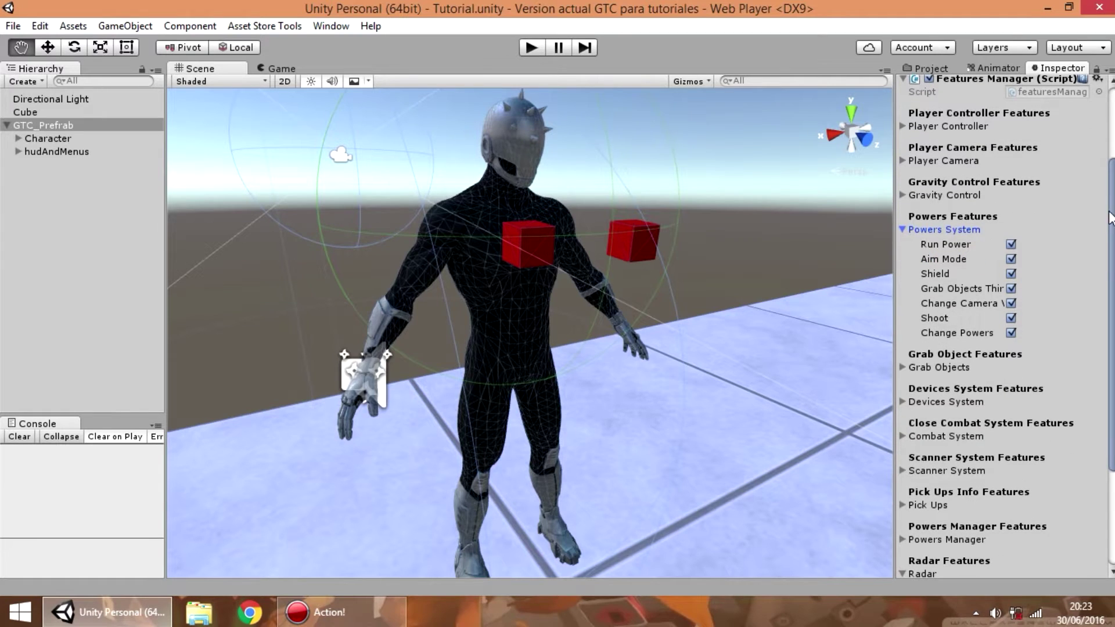
left_click(1011, 244)
left_click(1011, 259)
left_click(1011, 273)
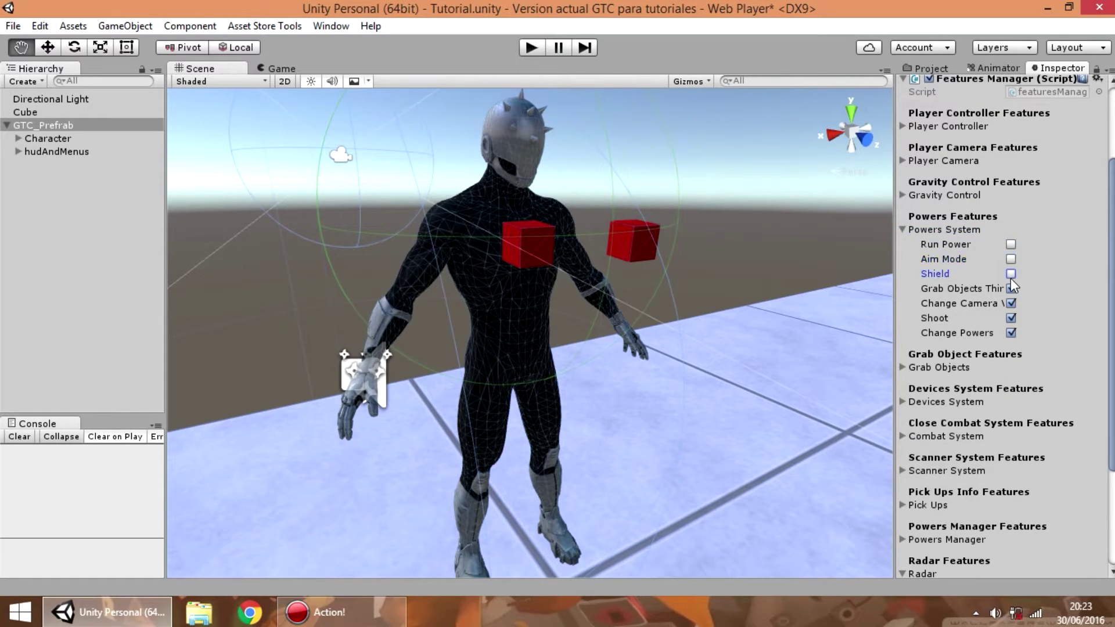
left_click(1011, 288)
left_click(1011, 303)
left_click(1011, 317)
scroll(1002, 325, "down", 5)
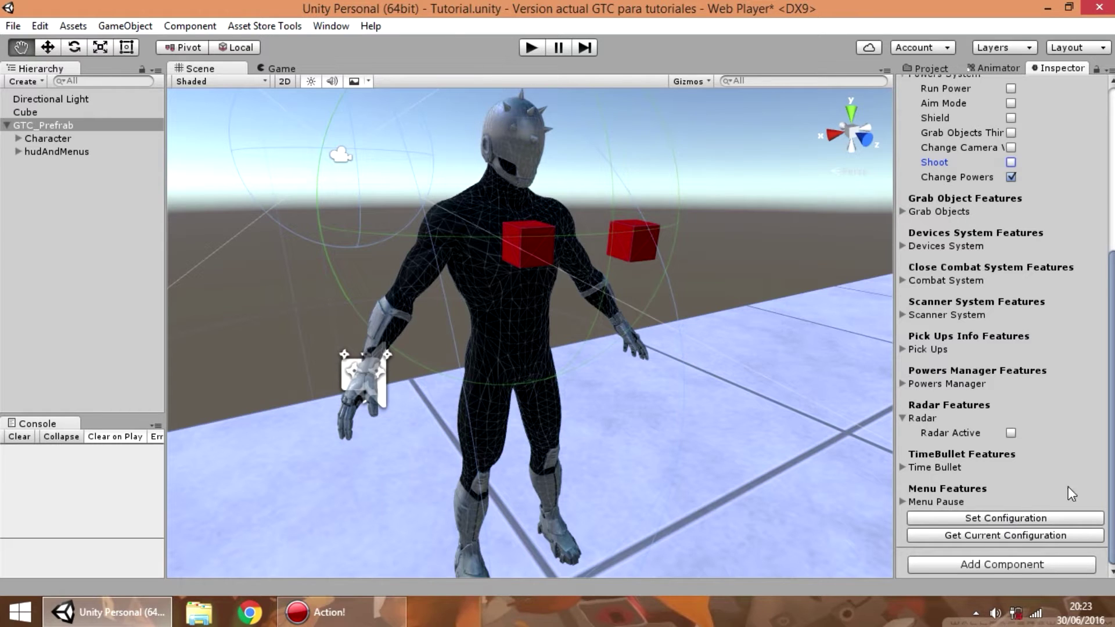
scroll(879, 269, "up", 5)
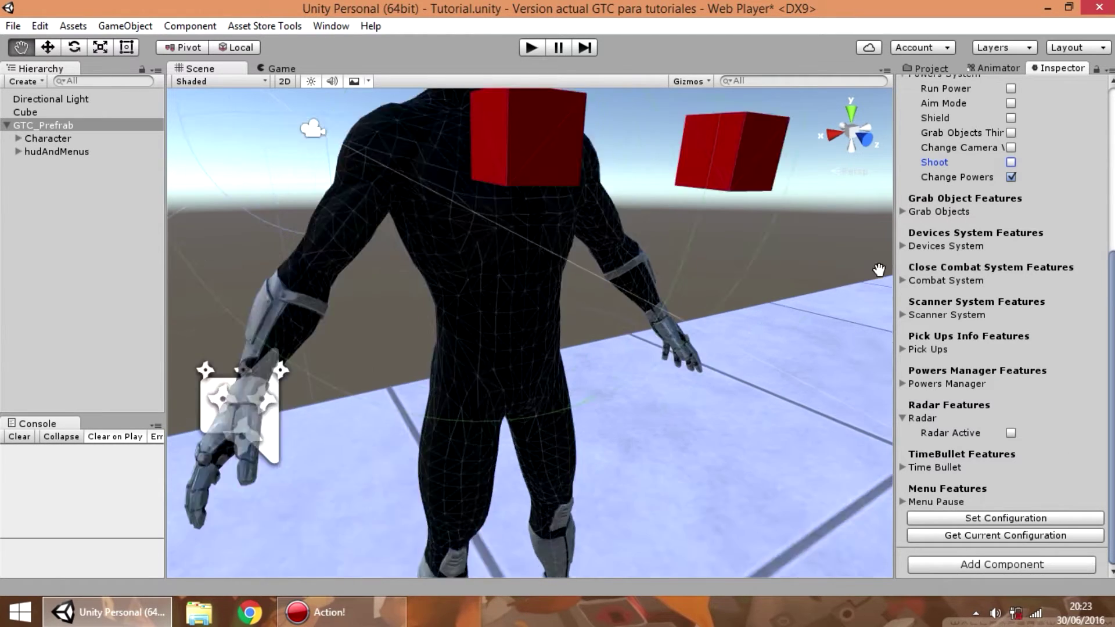
scroll(879, 269, "up", 2)
scroll(878, 269, "down", 5)
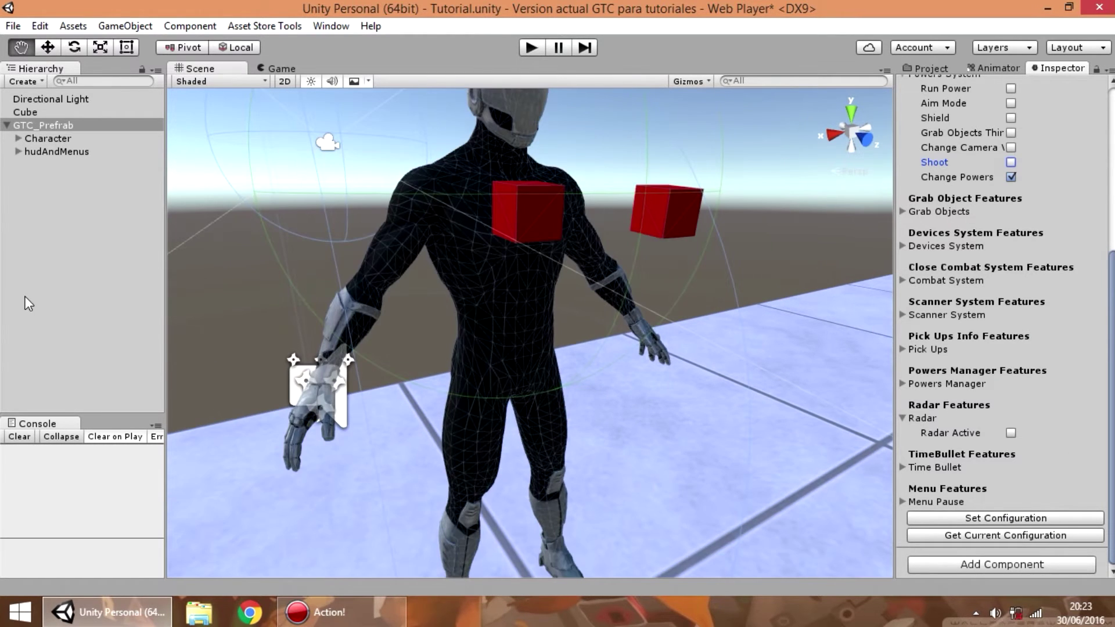
Expand Character, select Player Controller and open its Other Powers settings in a wider Inspector.
left_click(18, 138)
left_click(69, 177)
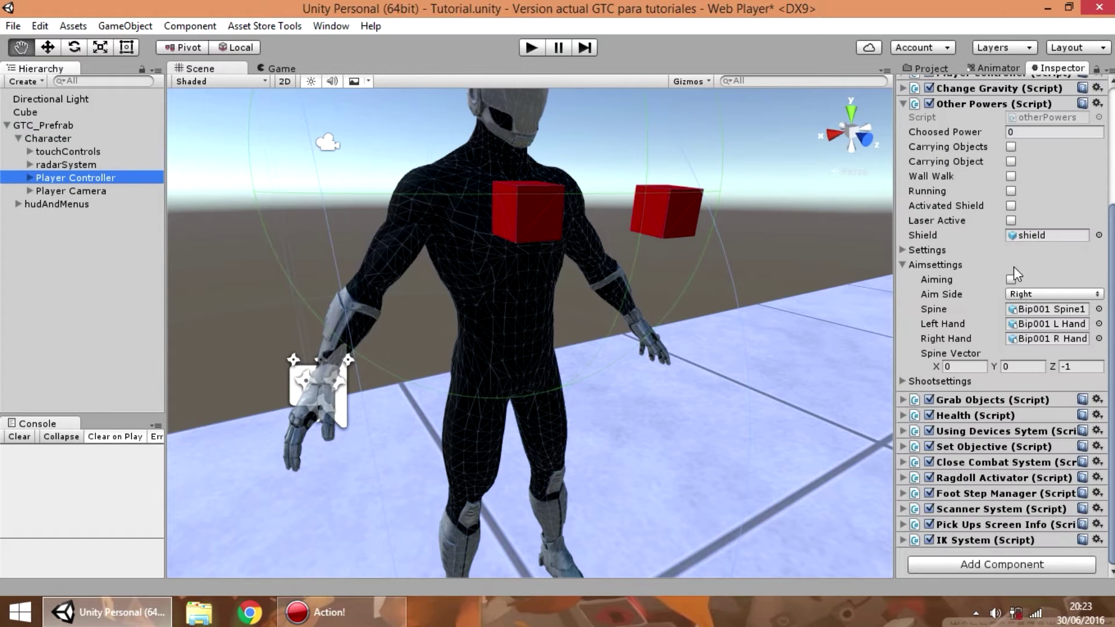
left_click(903, 250)
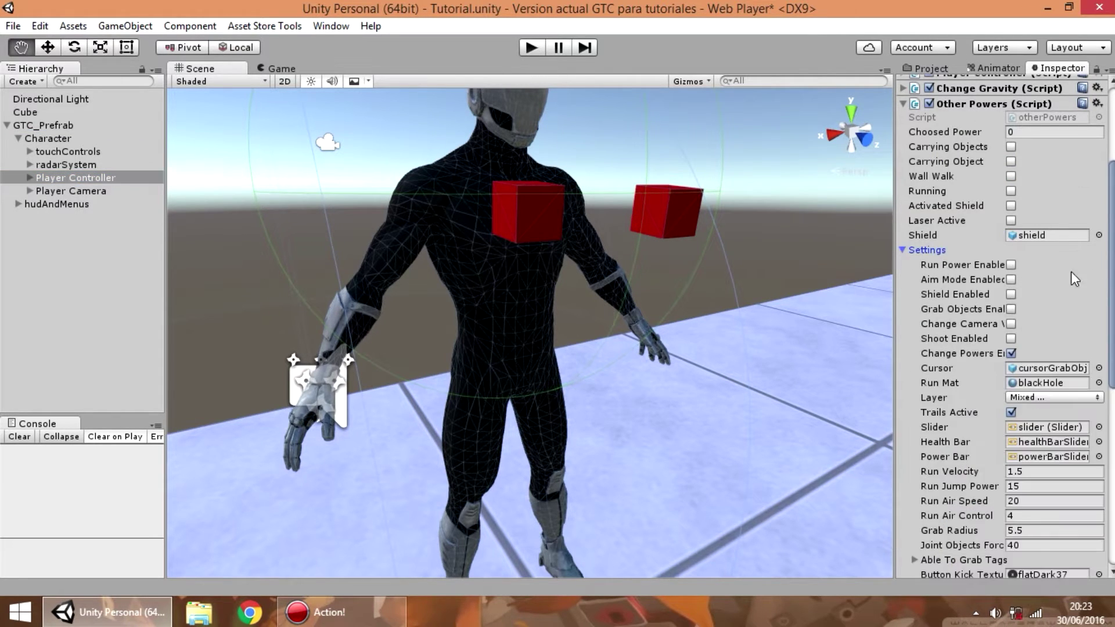
scroll(904, 258, "down", 4)
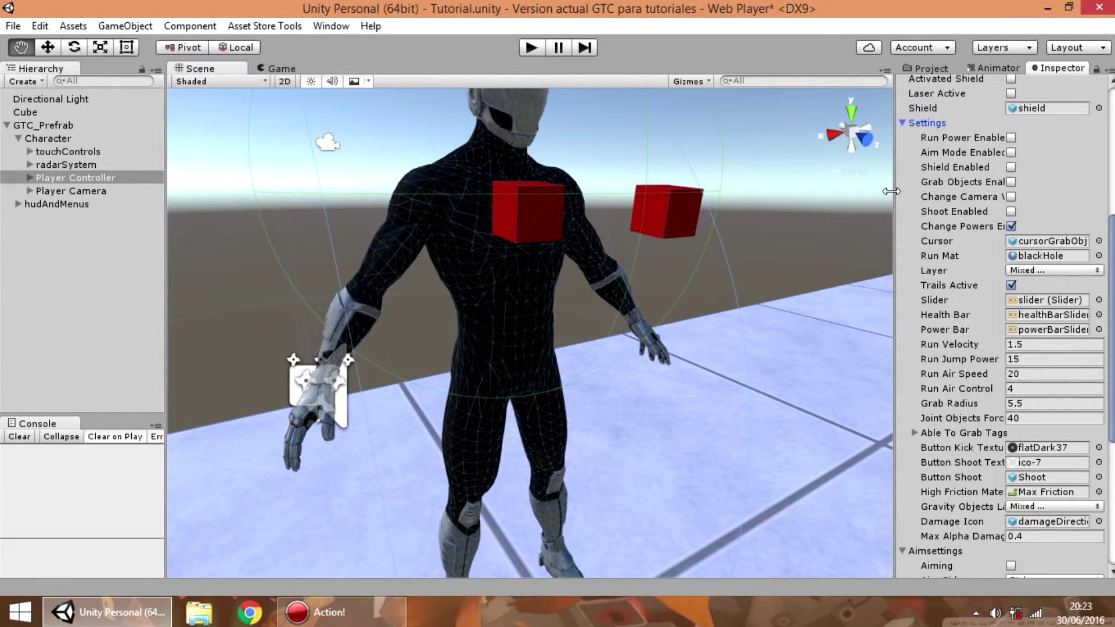
left_click_drag(894, 192, 806, 210)
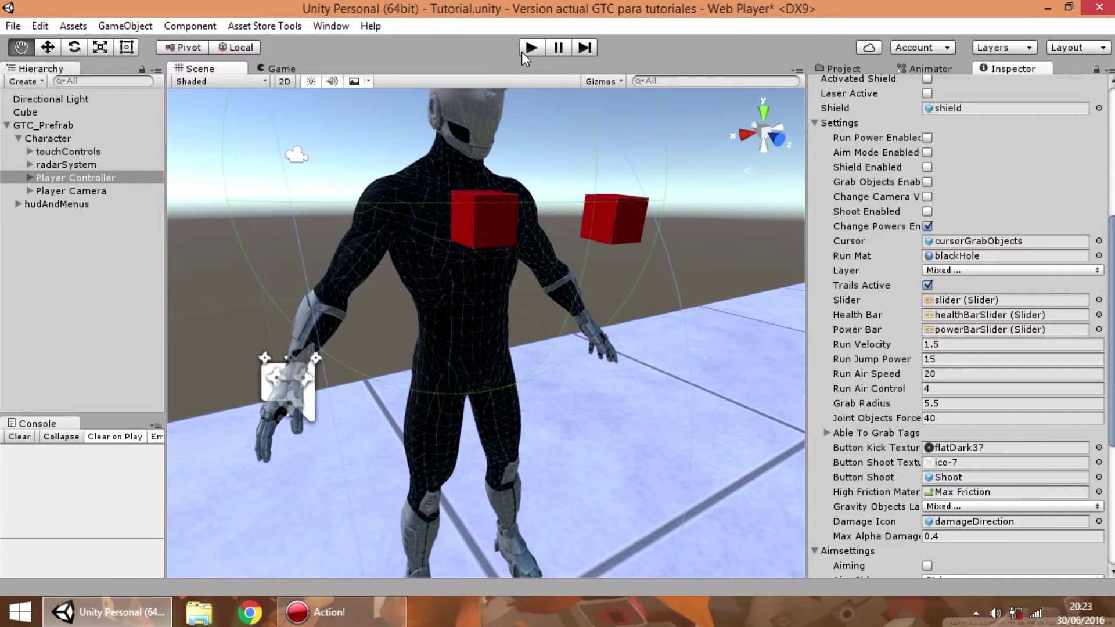
On GTC_Prefab, re-enable Shoot, Grab Objects Third, Shield, Run Power, Aim Mode and Change Camera.
left_click(46, 125)
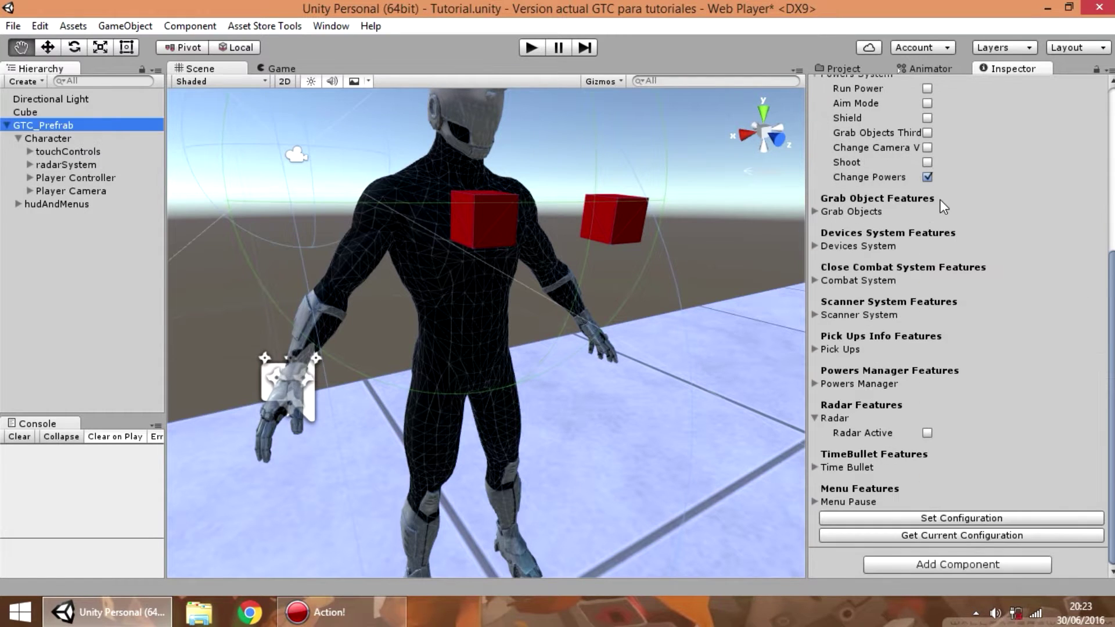
left_click(925, 162)
left_click(927, 132)
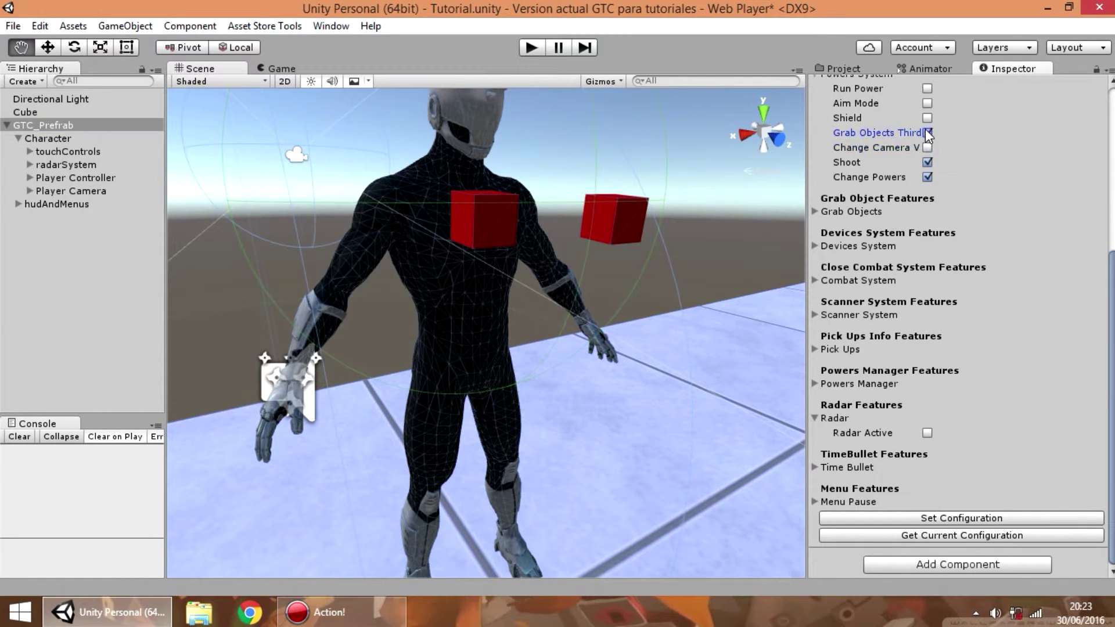
left_click(927, 118)
left_click(927, 89)
left_click(928, 103)
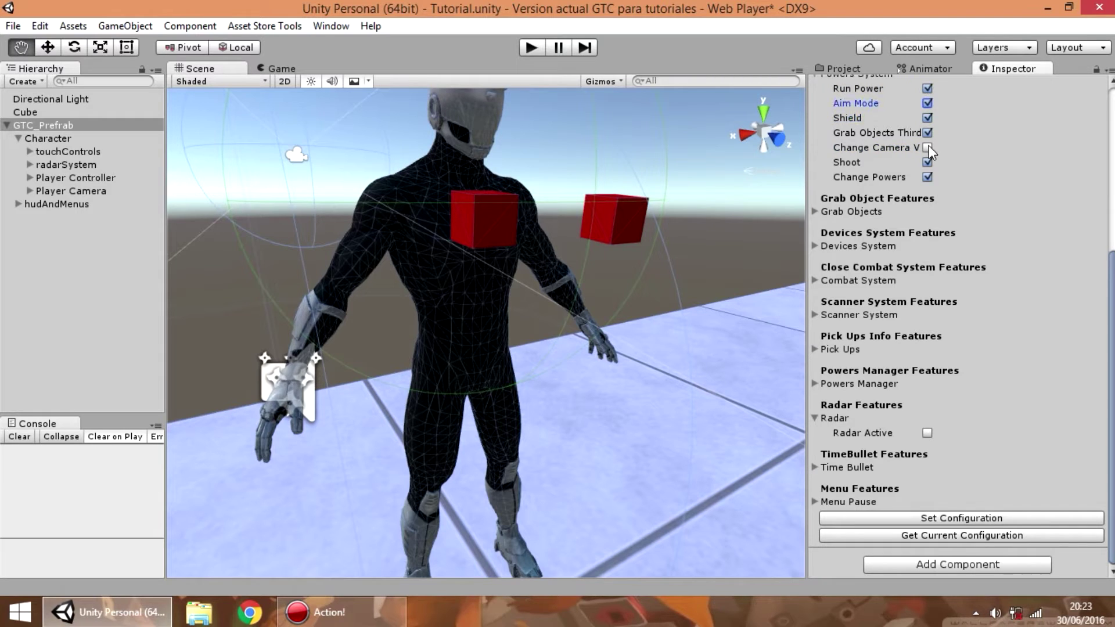
left_click(927, 147)
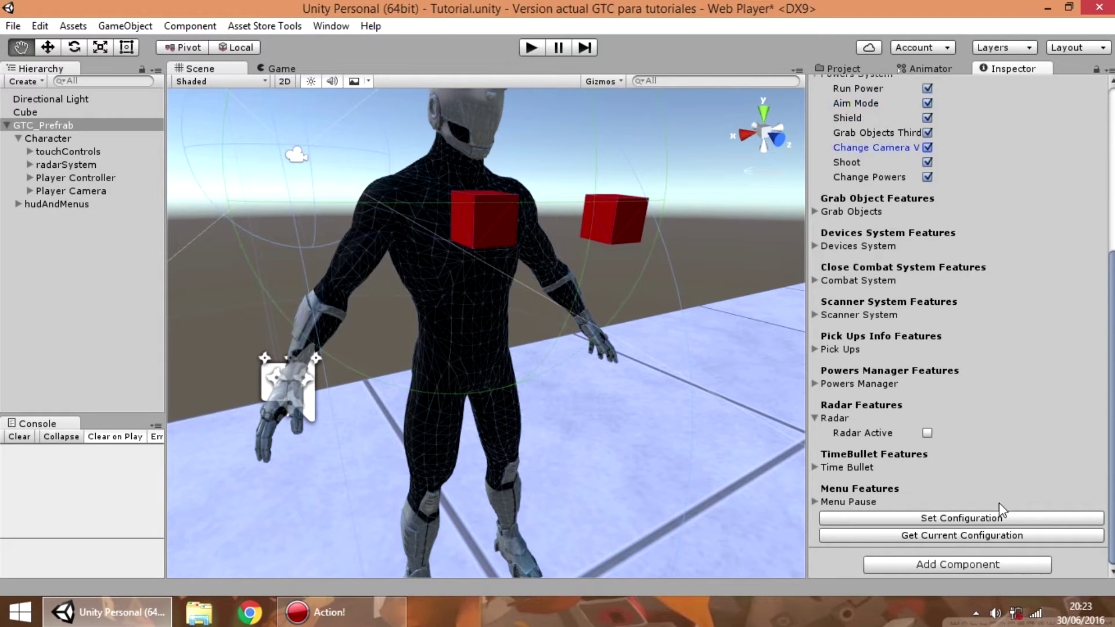
In Player Controller's Other Powers, turn off Shield, Grab Objects and Change Camera, then reselect GTC_Prefab.
left_click(94, 179)
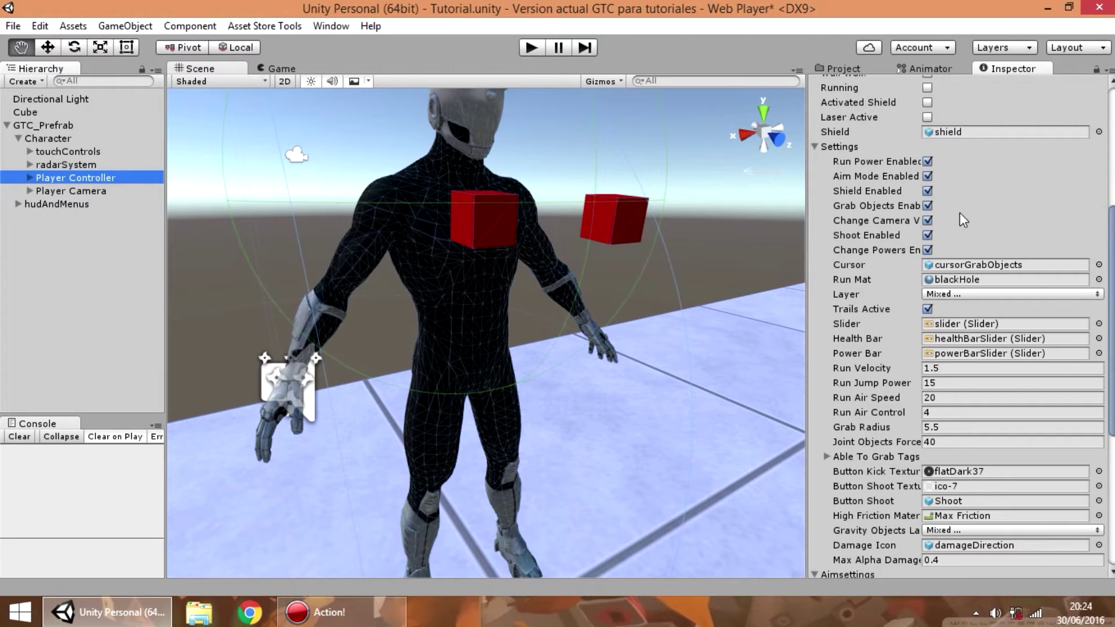
scroll(964, 220, "up", 4)
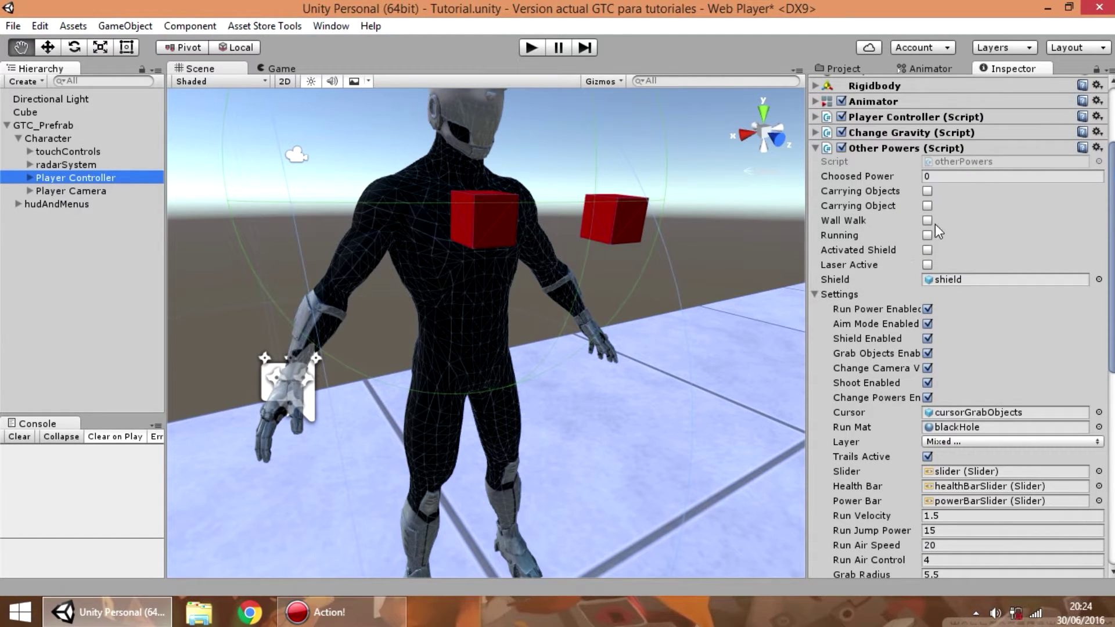
left_click(929, 339)
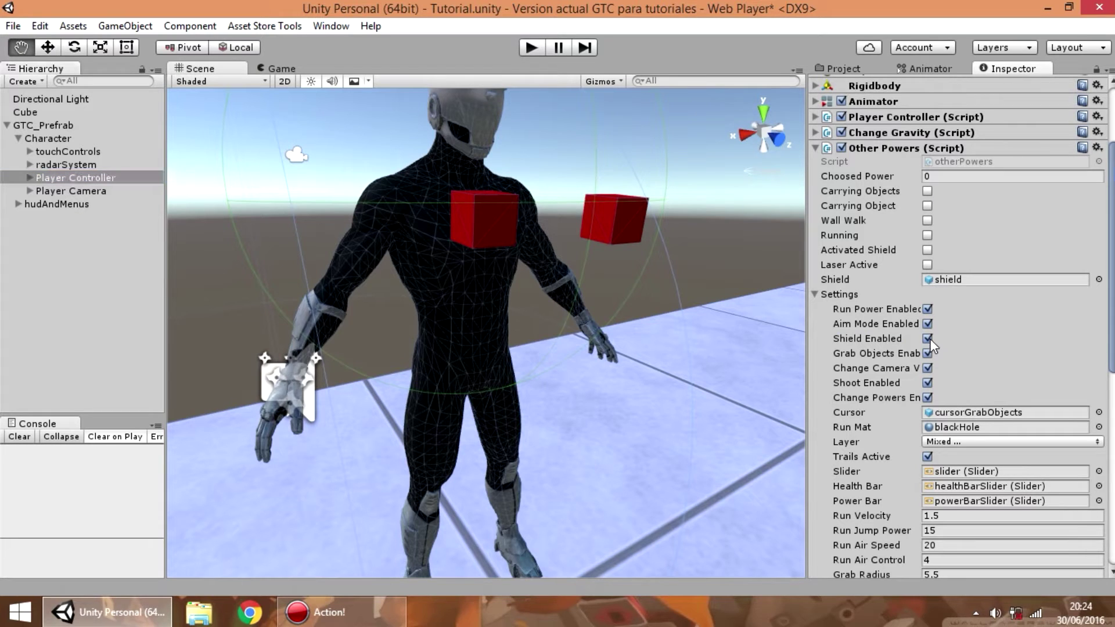
left_click(928, 354)
left_click(928, 368)
left_click(70, 126)
Use Get Current Configuration to reload the character's current features into the Features Manager.
scroll(1033, 521, "down", 6)
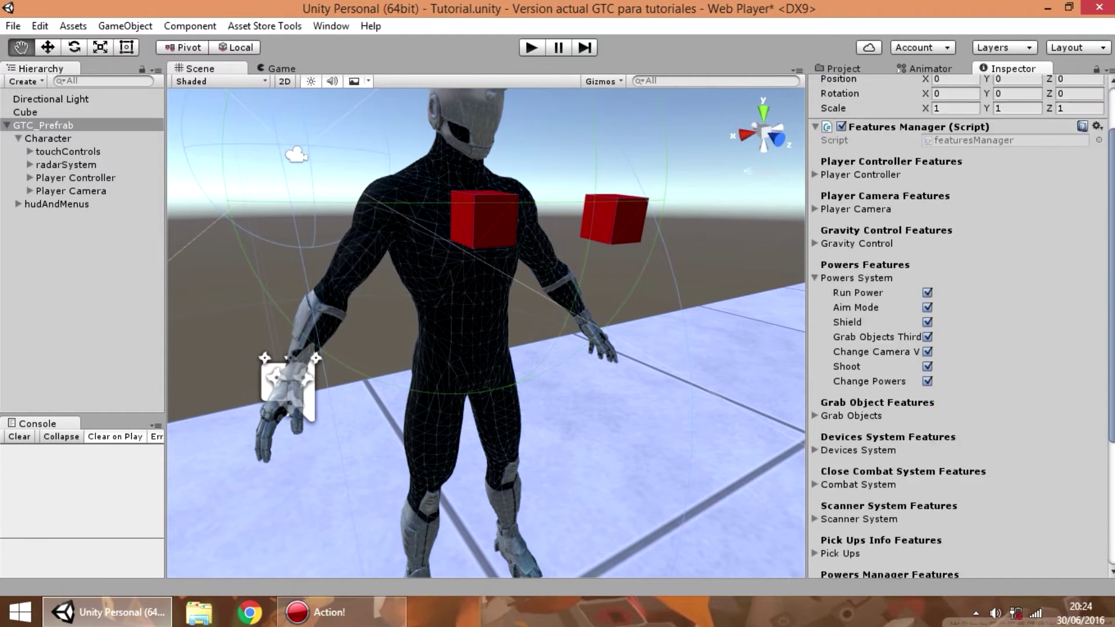
left_click(958, 536)
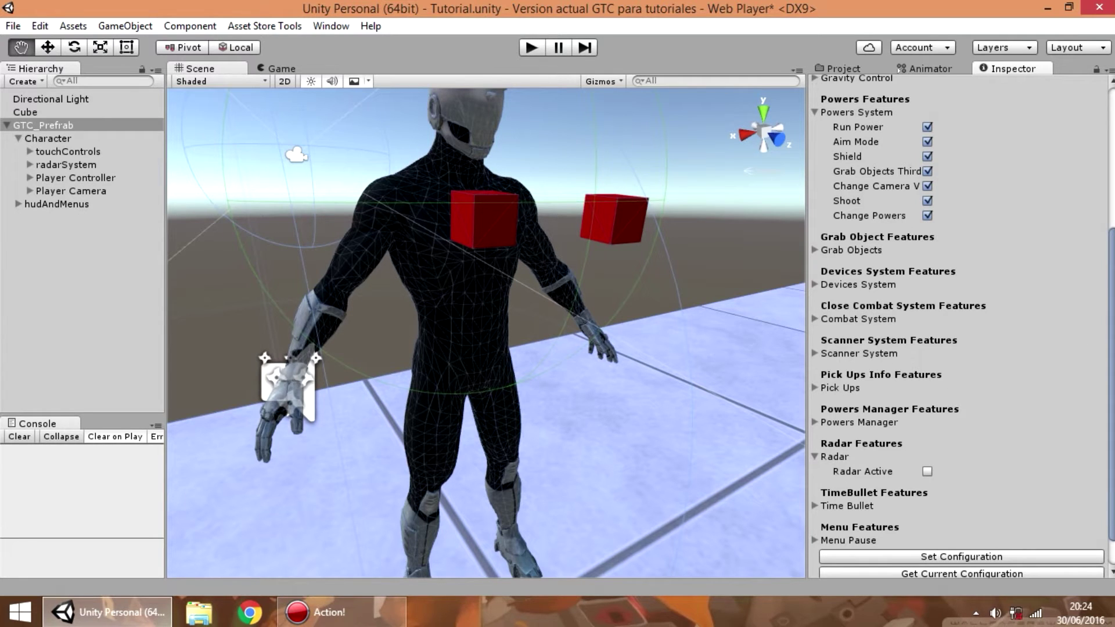
scroll(975, 360, "down", 2)
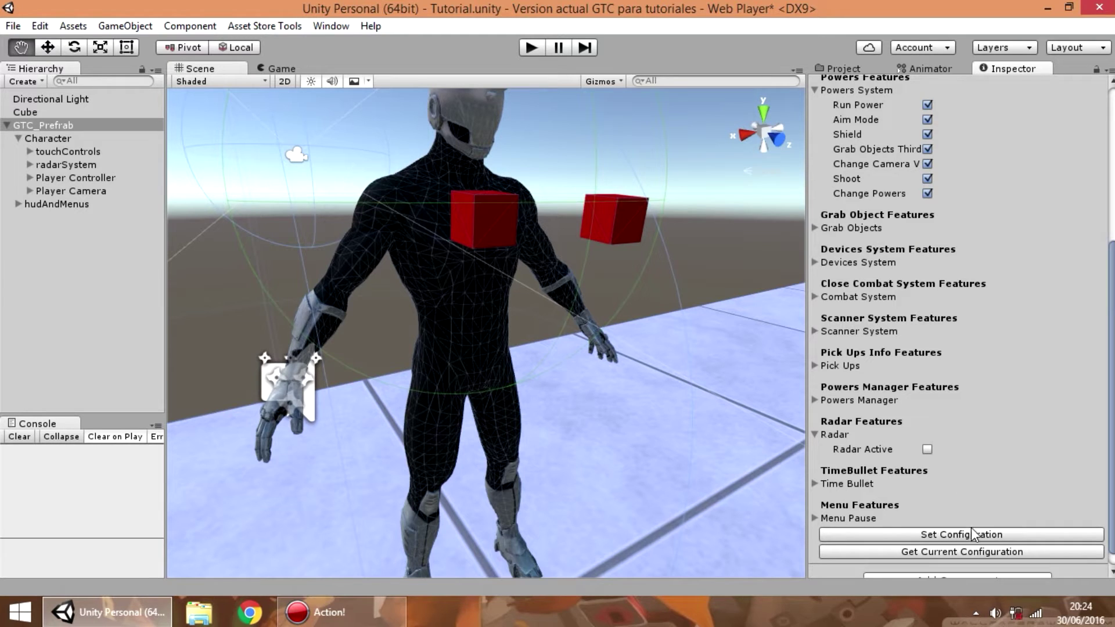
left_click(970, 553)
scroll(1079, 261, "up", 3)
scroll(1079, 261, "down", 3)
scroll(921, 257, "up", 2)
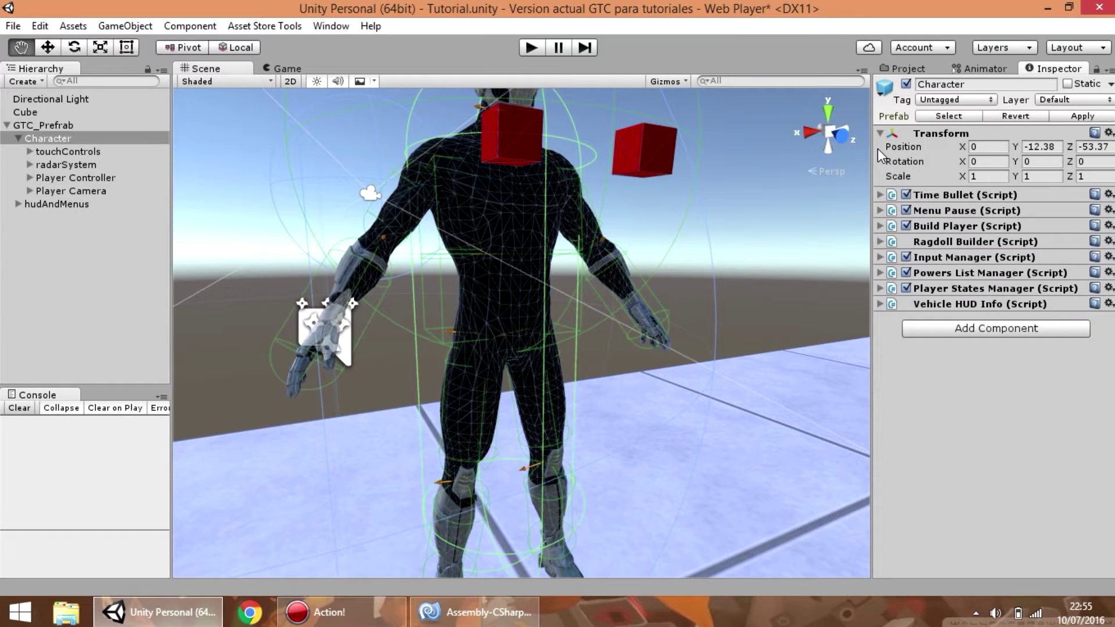
Expand the Input Manager script, open its Axes list and inspect the Jump axis.
left_click(880, 257)
scroll(944, 221, "down", 3)
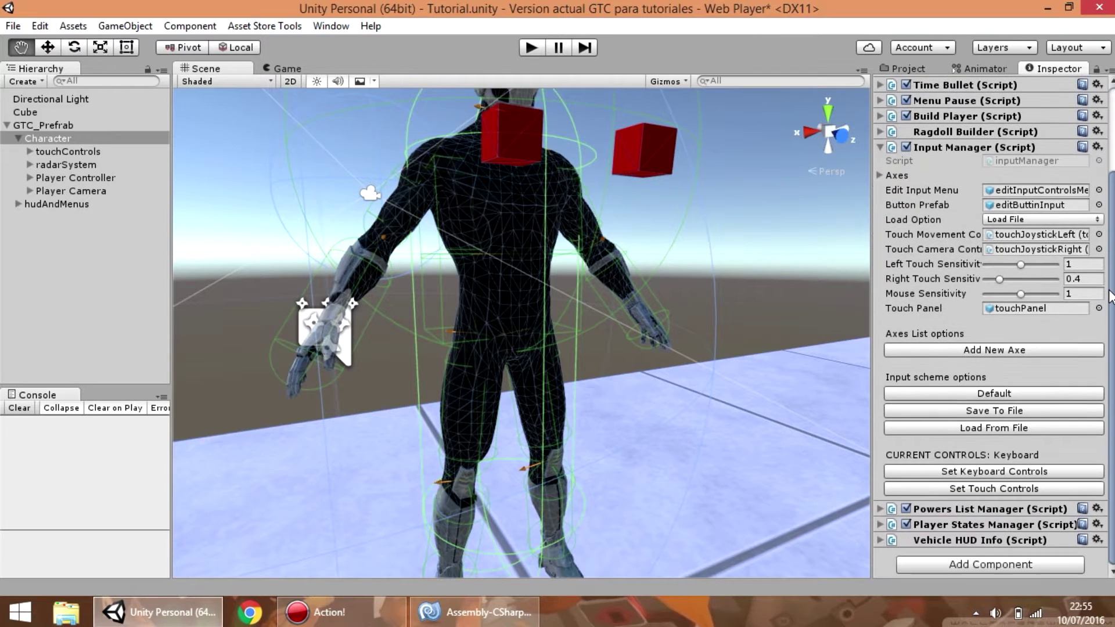
left_click(880, 175)
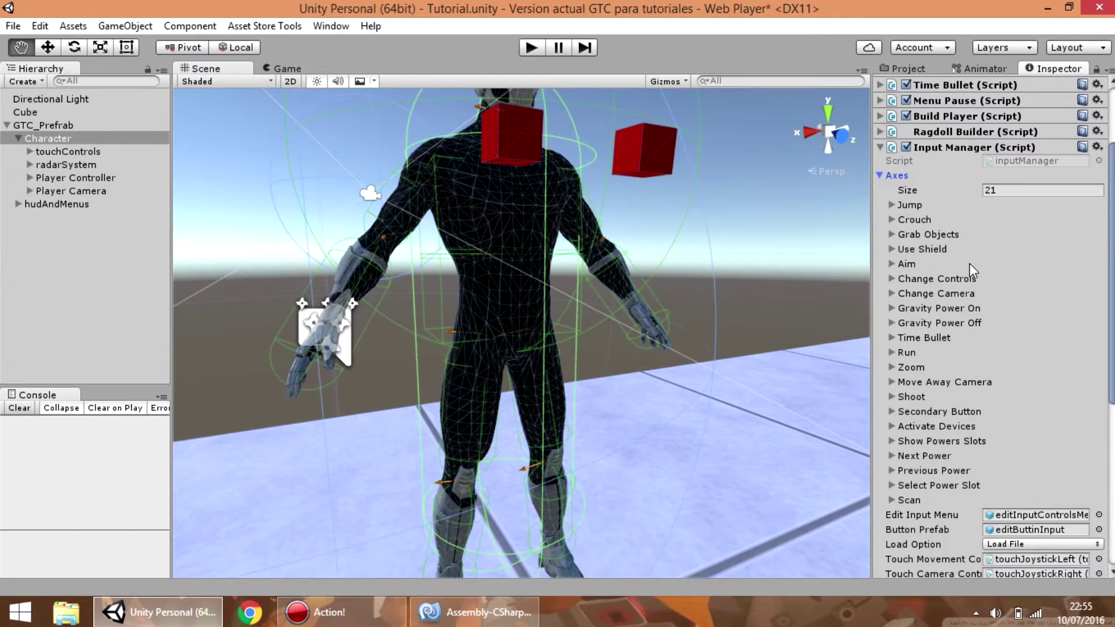
left_click(888, 204)
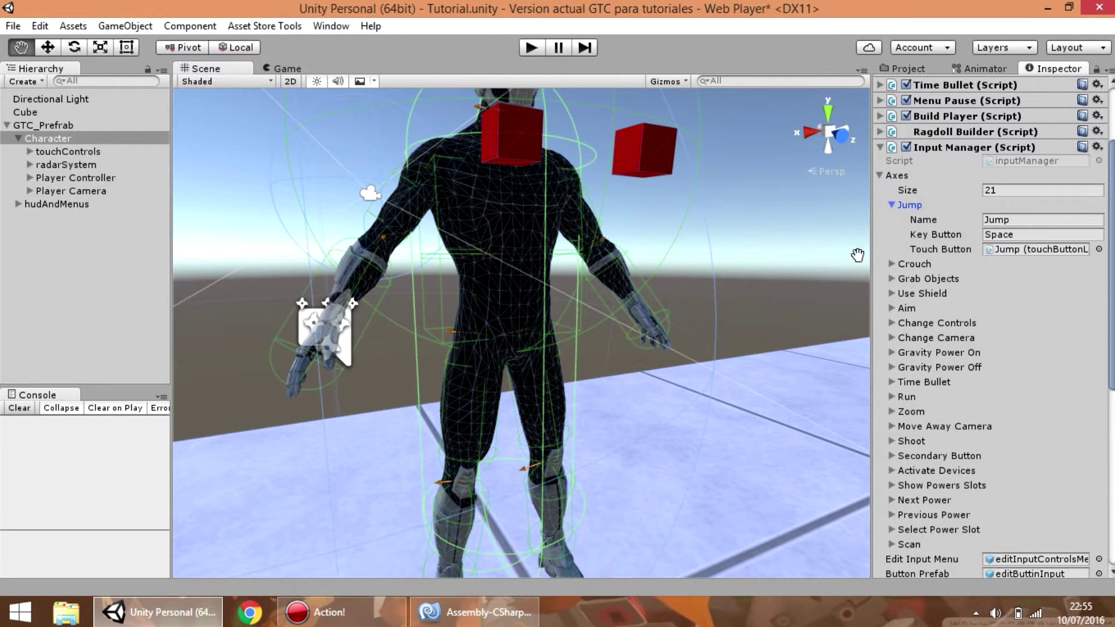
left_click(1017, 218)
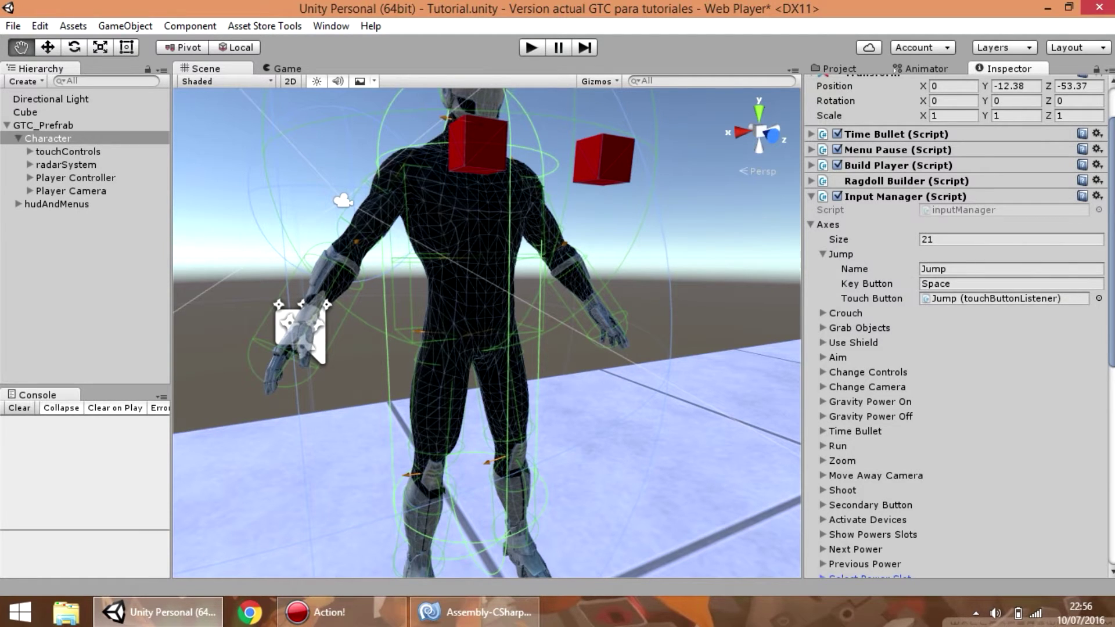
Inspect the Select Power Slot axis on Backslash and review the remaining axes.
scroll(917, 282, "down", 5)
scroll(831, 372, "up", 1)
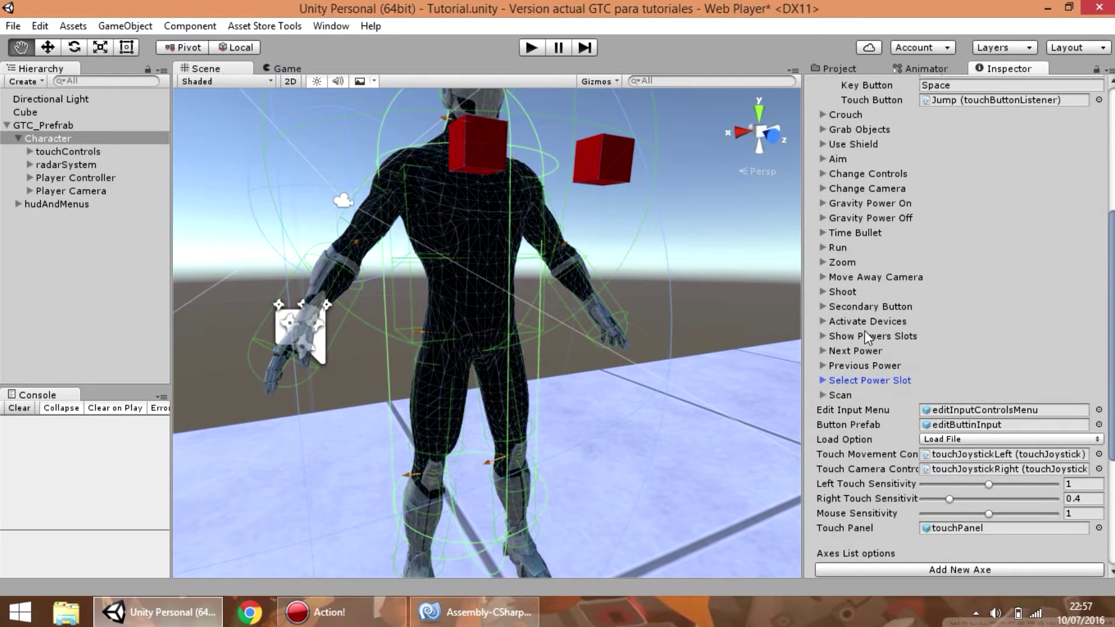
left_click(822, 381)
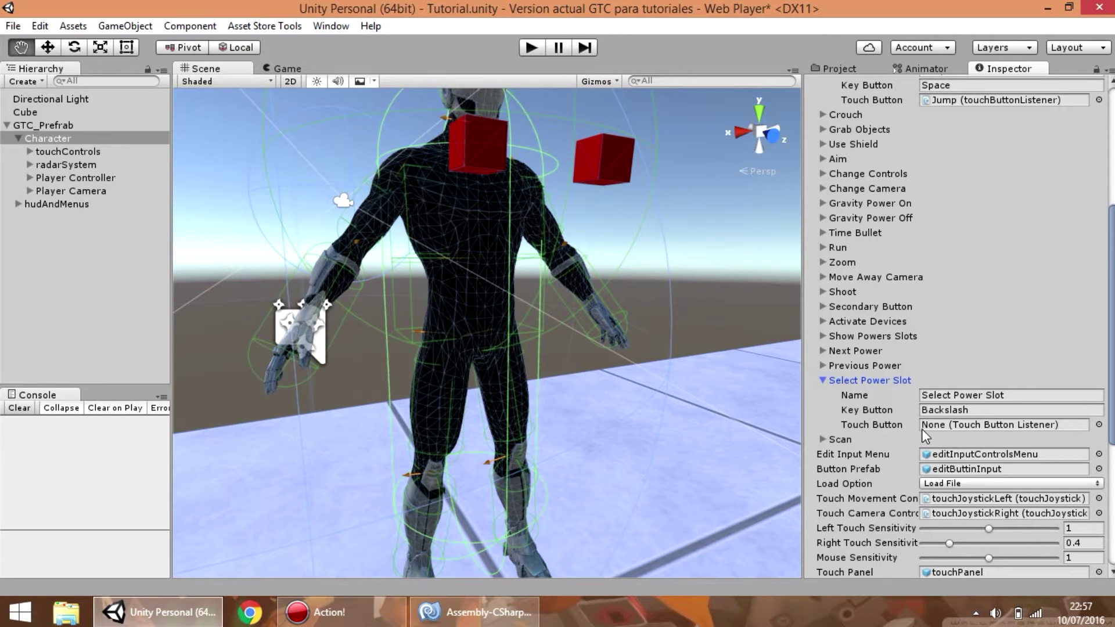
scroll(922, 429, "down", 5)
left_click(991, 300)
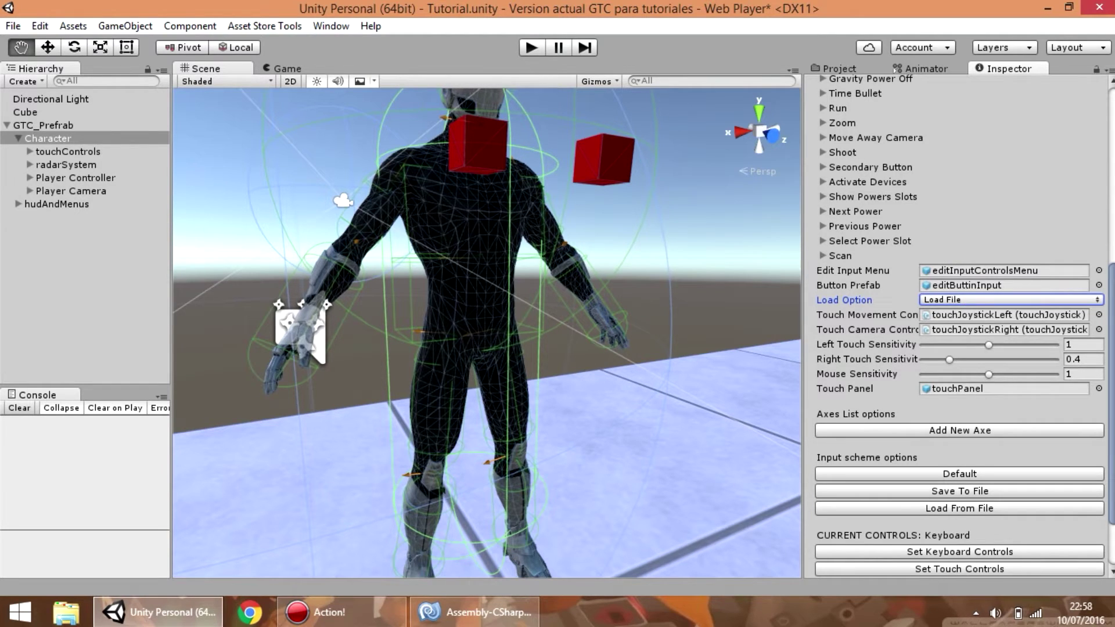
scroll(958, 325, "up", 3)
scroll(959, 325, "down", 2)
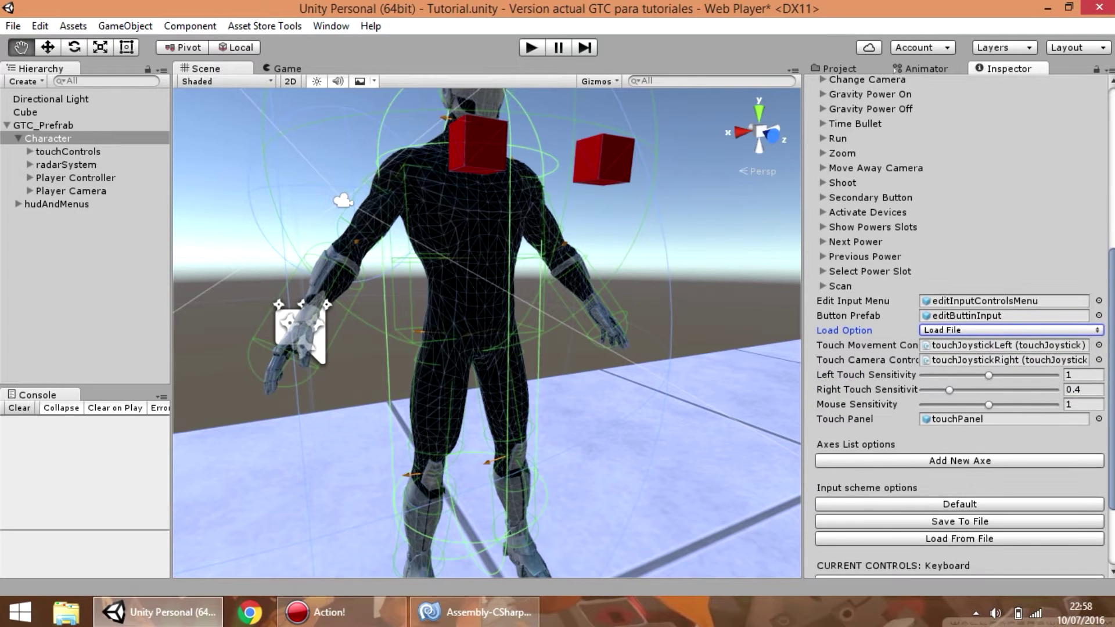
scroll(958, 325, "down", 3)
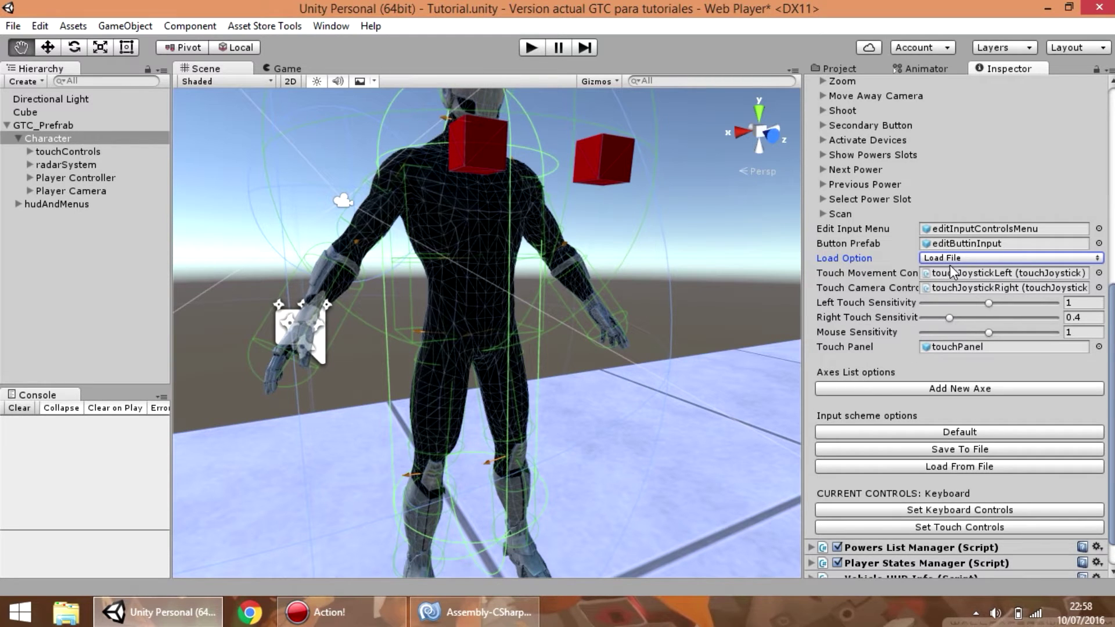
scroll(949, 219, "up", 5)
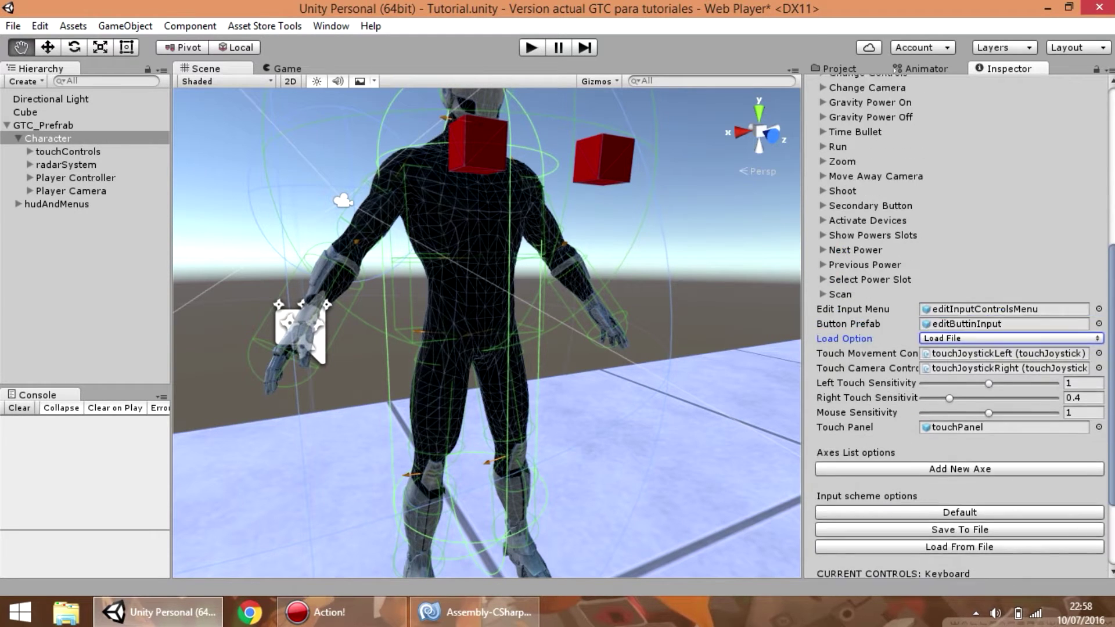
scroll(932, 141, "up", 4)
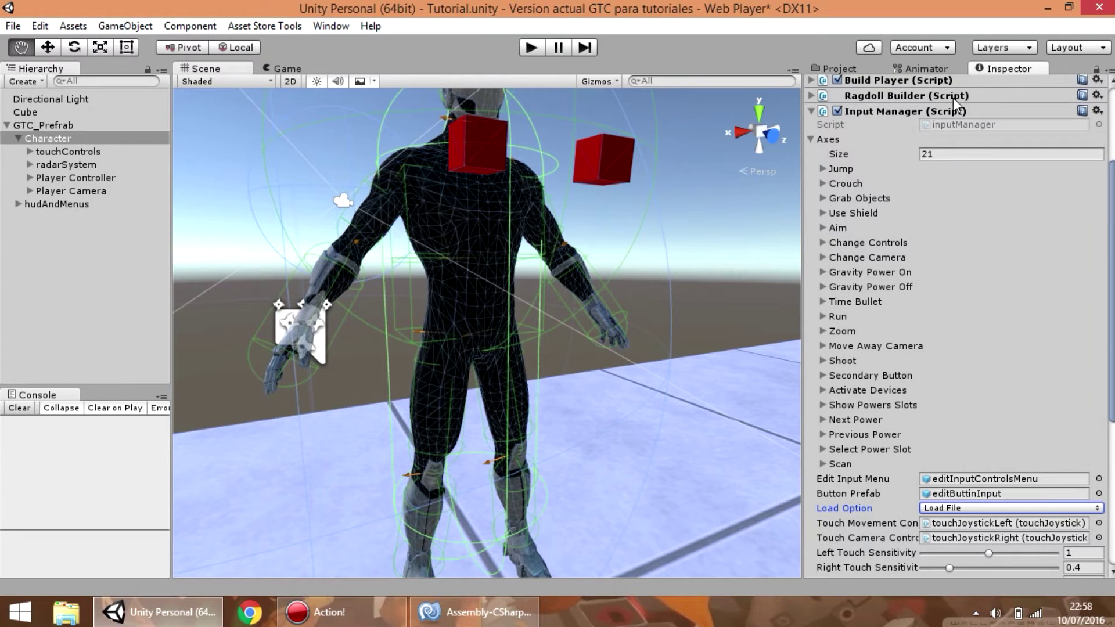
scroll(1033, 339, "down", 6)
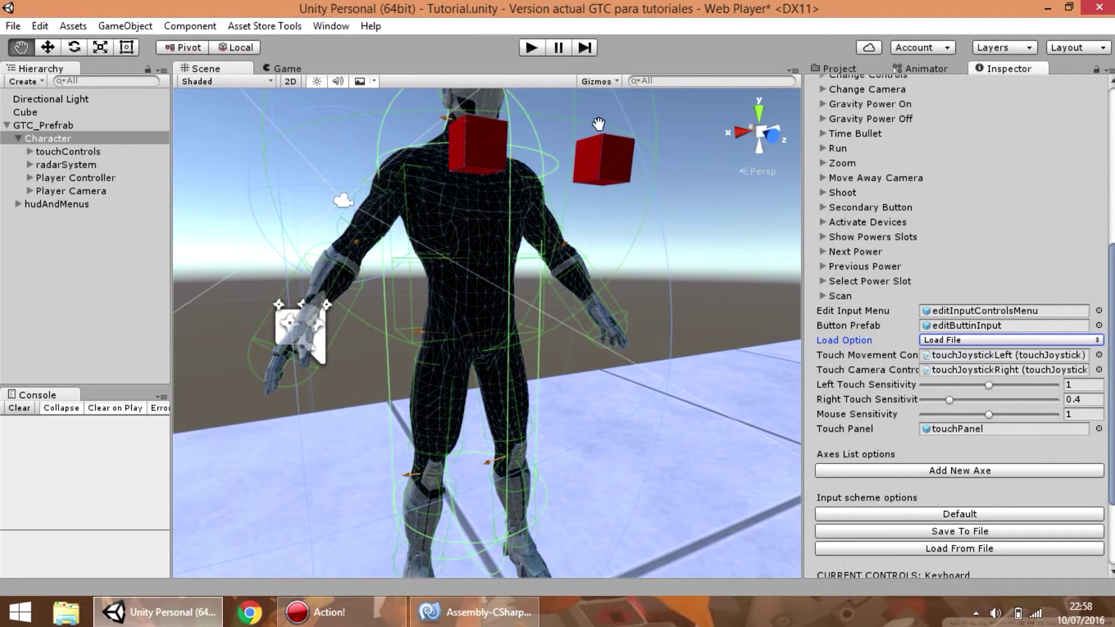
scroll(1035, 268, "up", 5)
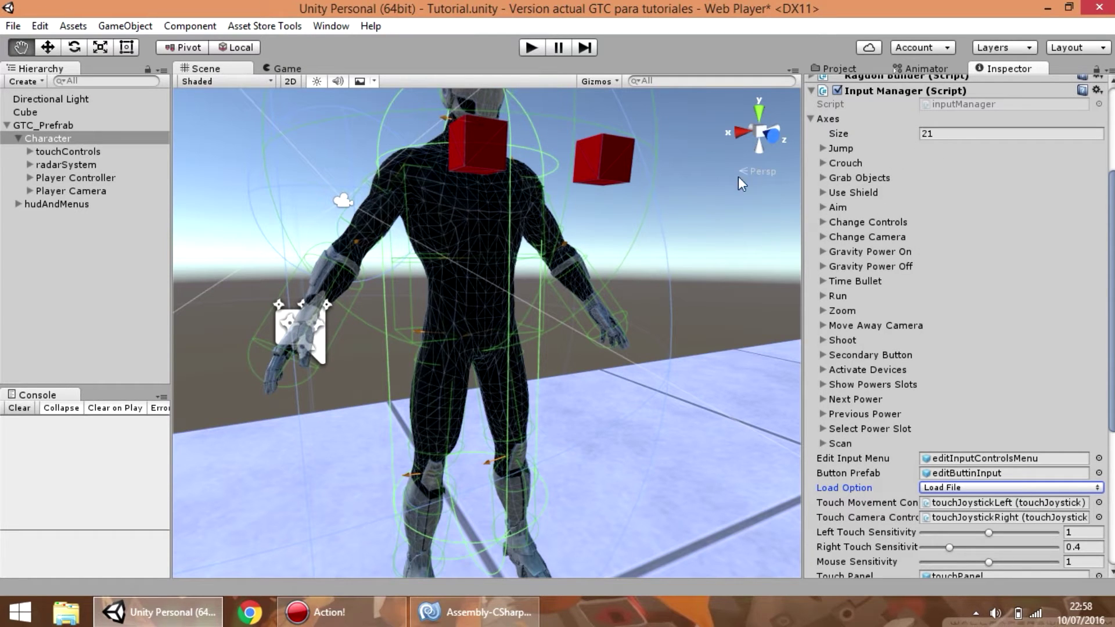
Set the Input Manager's Axes size to 0 and briefly test in Play mode.
left_click(941, 130)
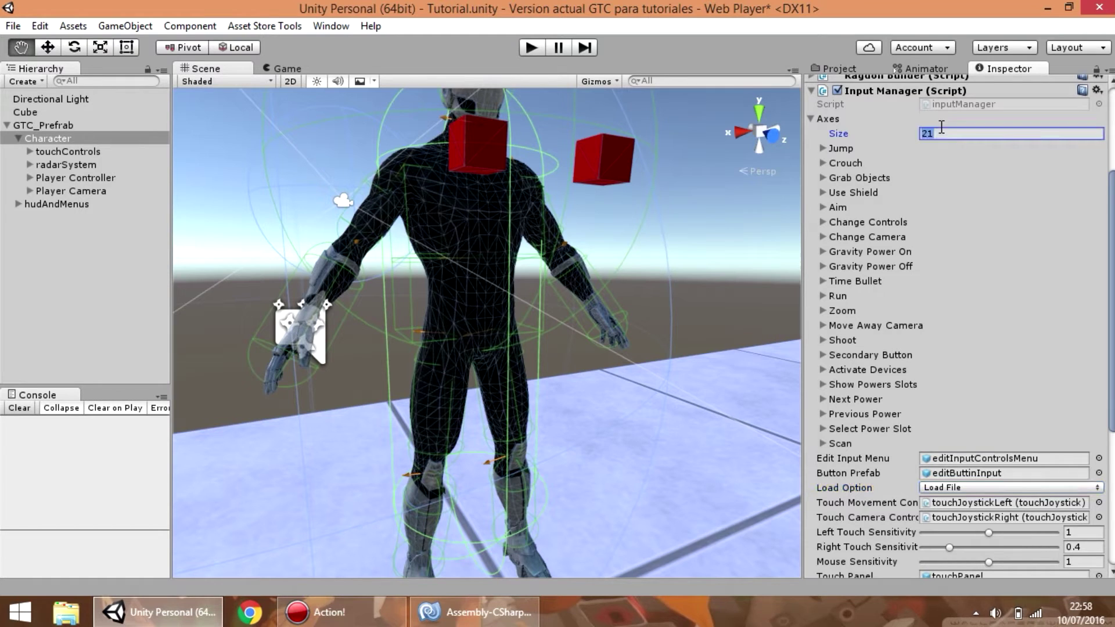
type("0")
key("Return")
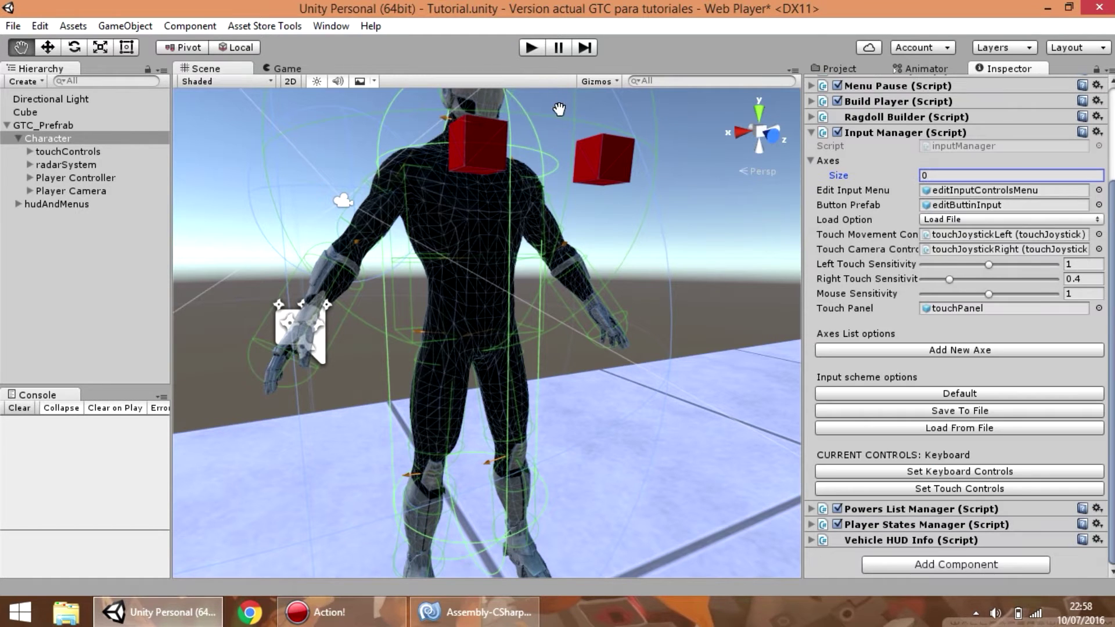
left_click(535, 54)
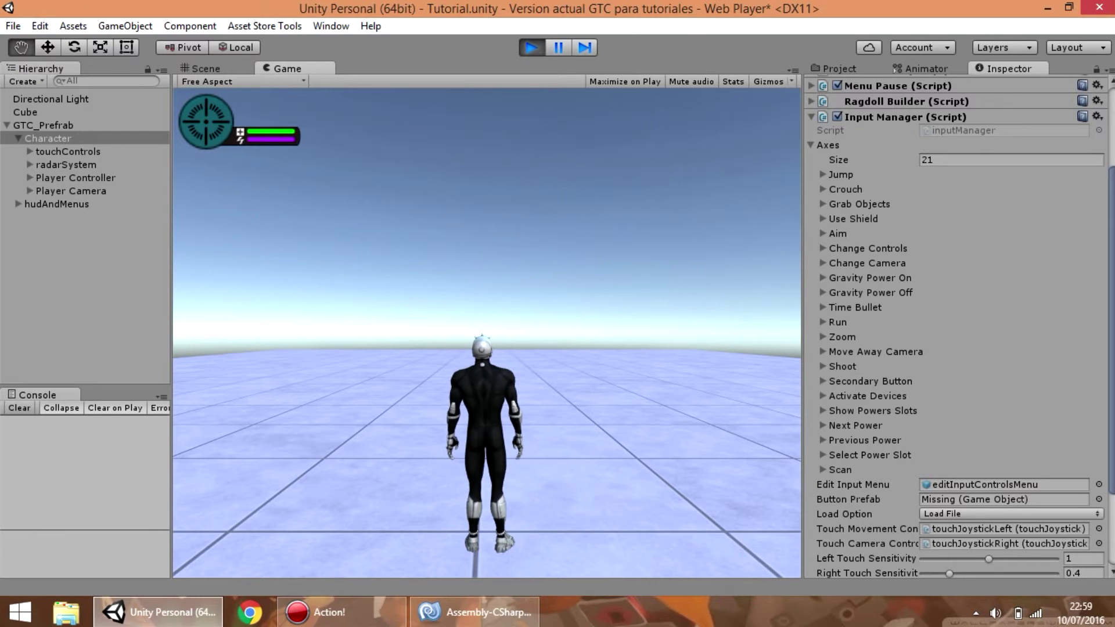
key("ctrl+p")
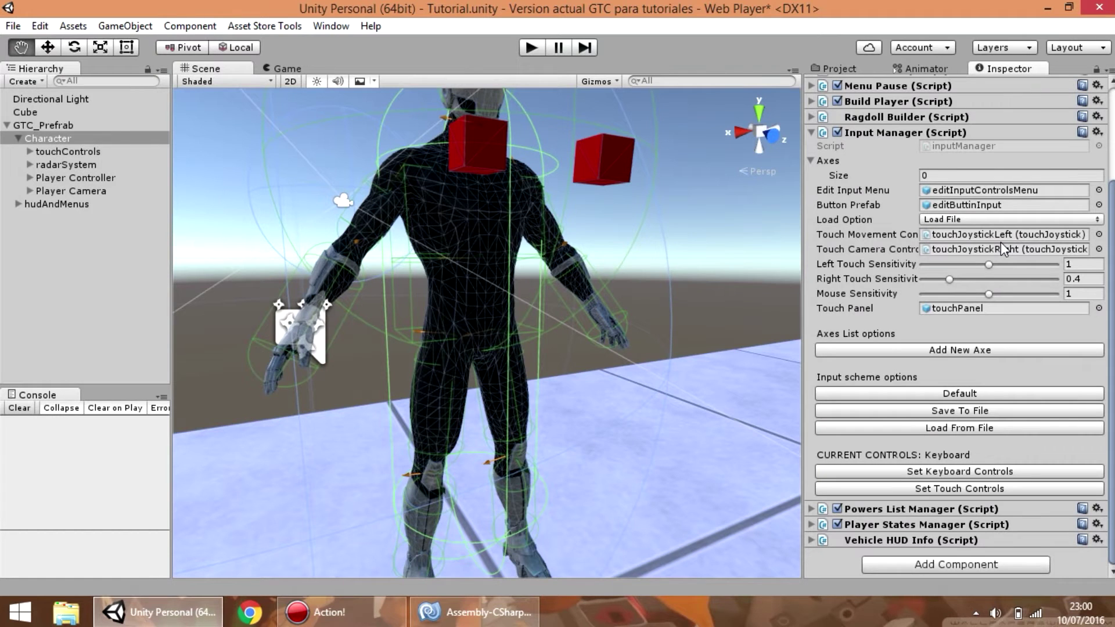
Set Load Option to Load Editor Config, play-test it, then restore the 21 default axes.
left_click(943, 219)
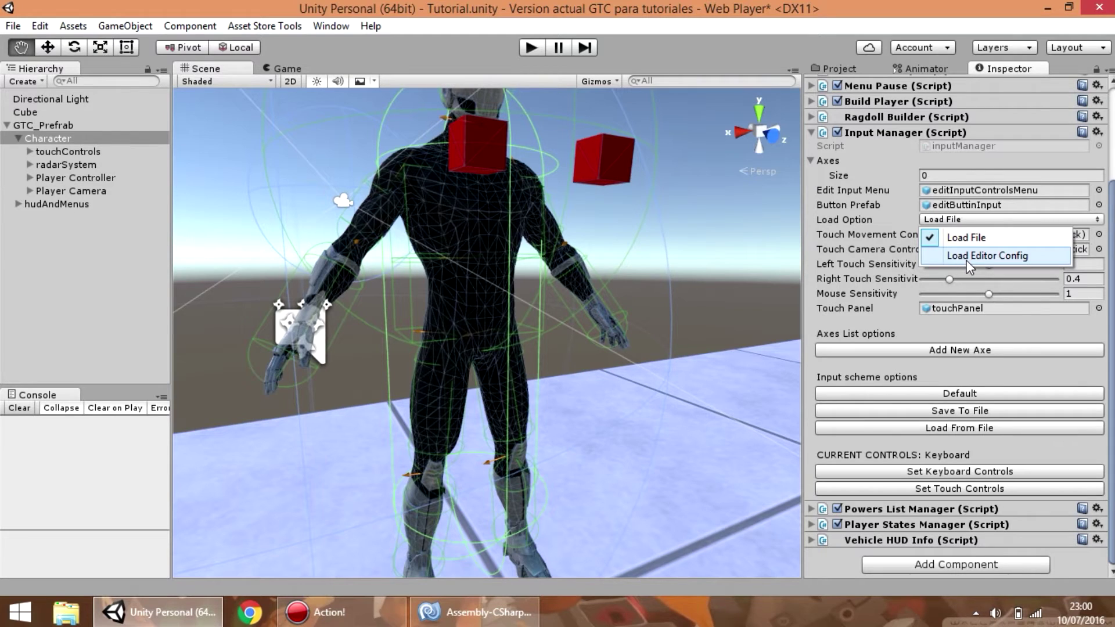
left_click(969, 259)
left_click(530, 46)
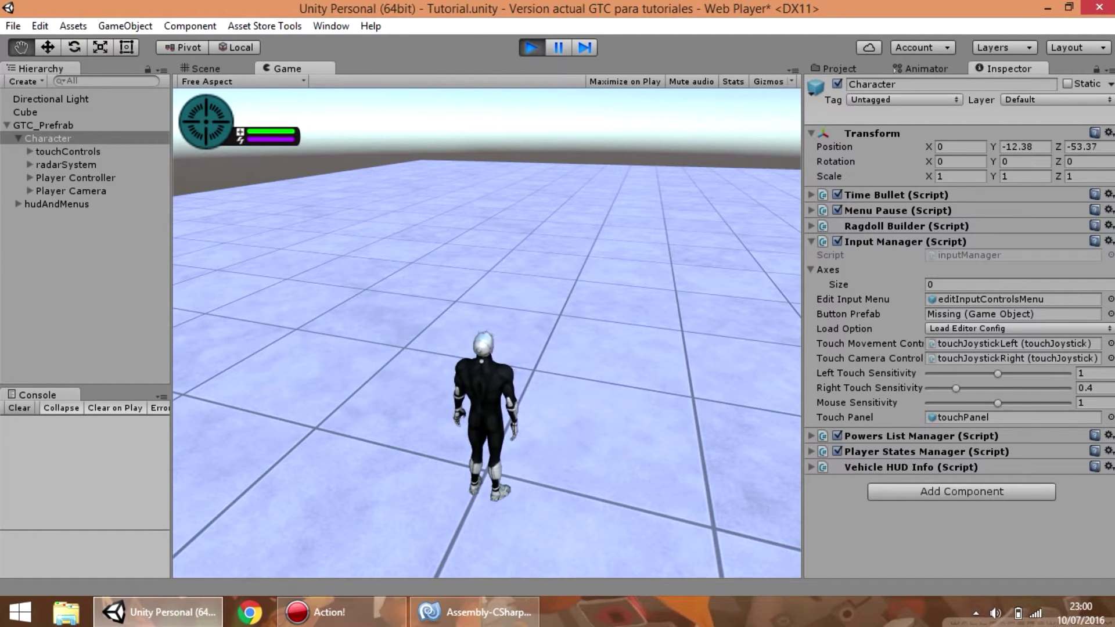
key("Escape")
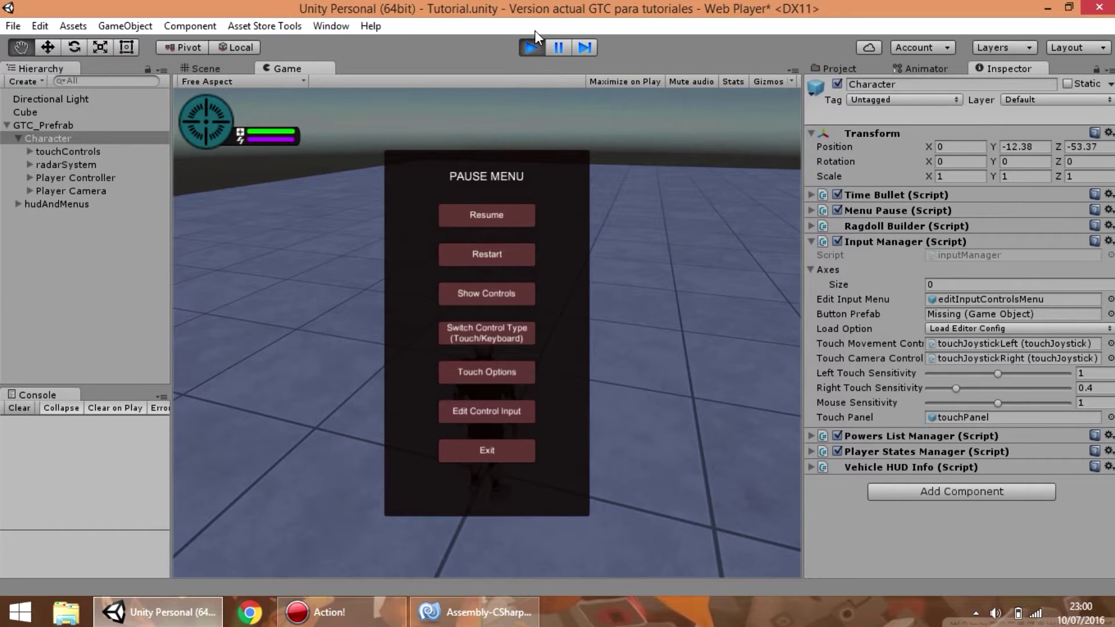
left_click(542, 46)
scroll(1052, 327, "down", 2)
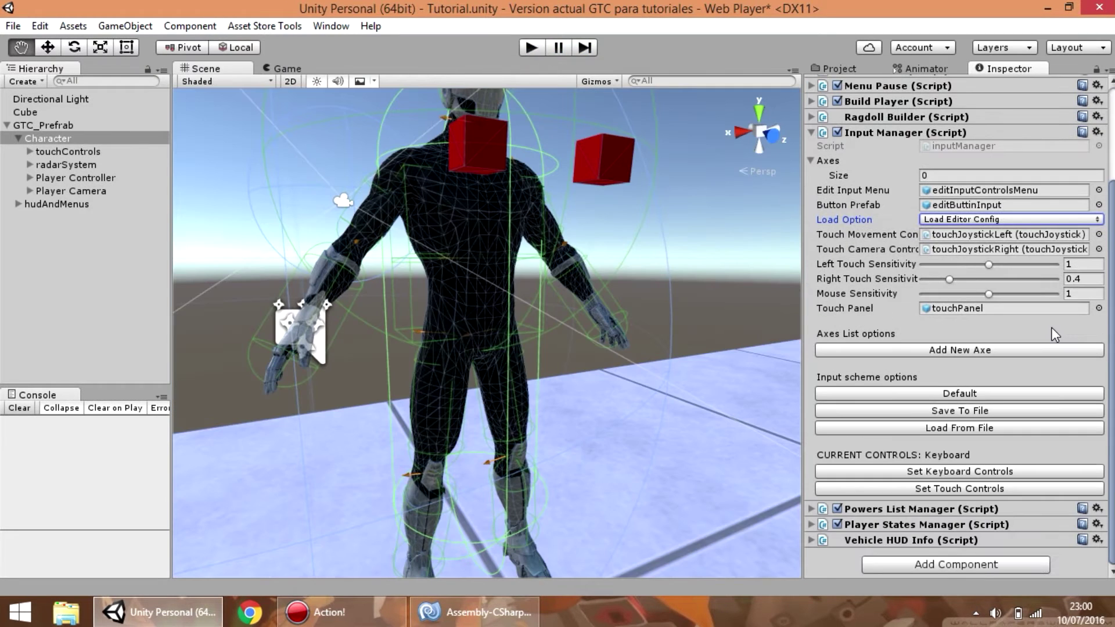
left_click(959, 394)
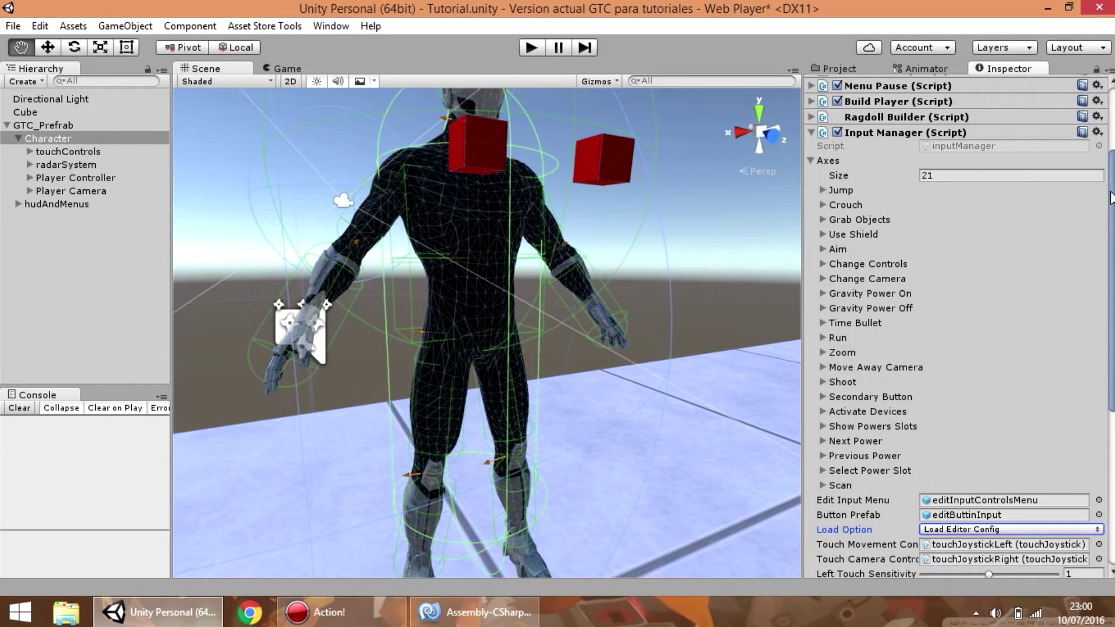
Empty the Input Manager's axes list by setting Axes Size to 0.
scroll(1110, 197, "down", 4)
scroll(1110, 198, "up", 3)
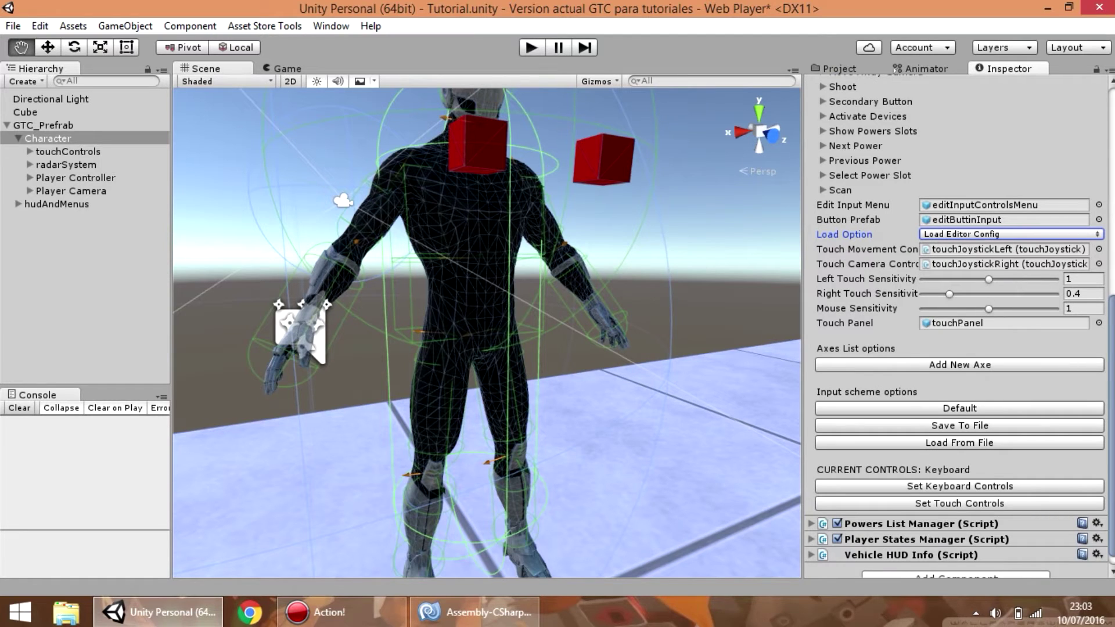
scroll(1067, 248, "up", 10)
left_click(1067, 249)
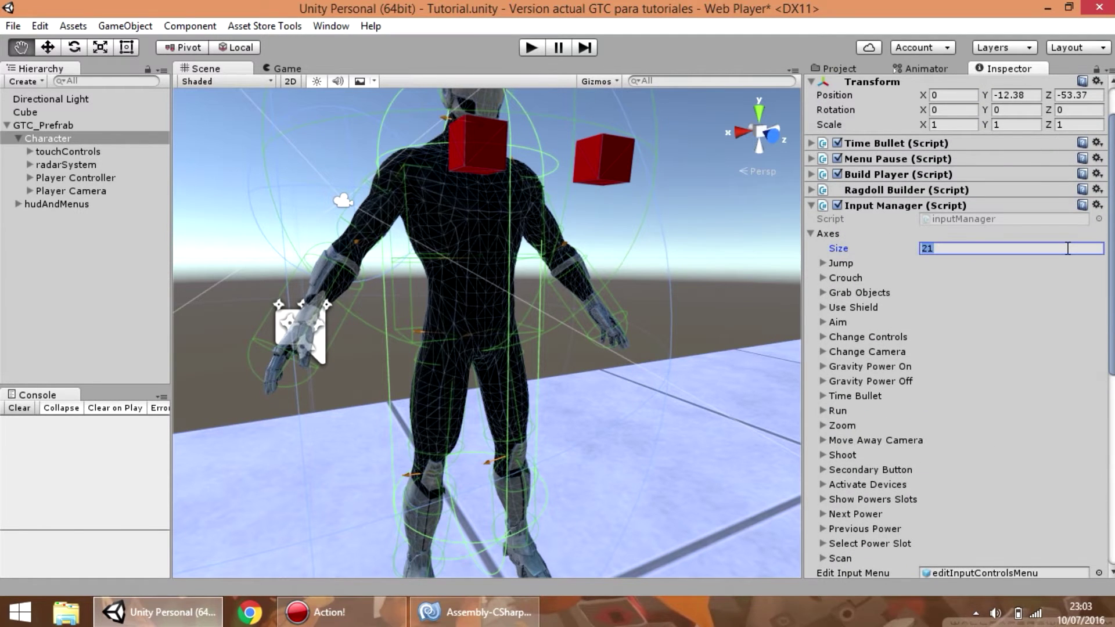
type("0")
key("Return")
Set Load Option to Load File and reload the 21 axes from the saved file.
scroll(1068, 249, "down", 3)
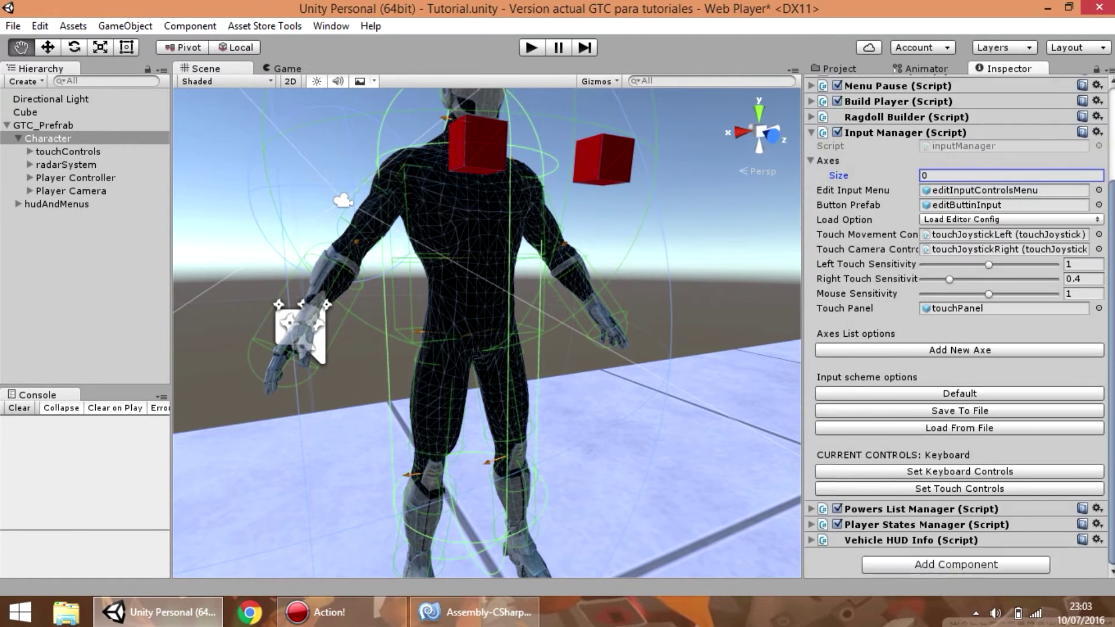
left_click(959, 428)
left_click(979, 218)
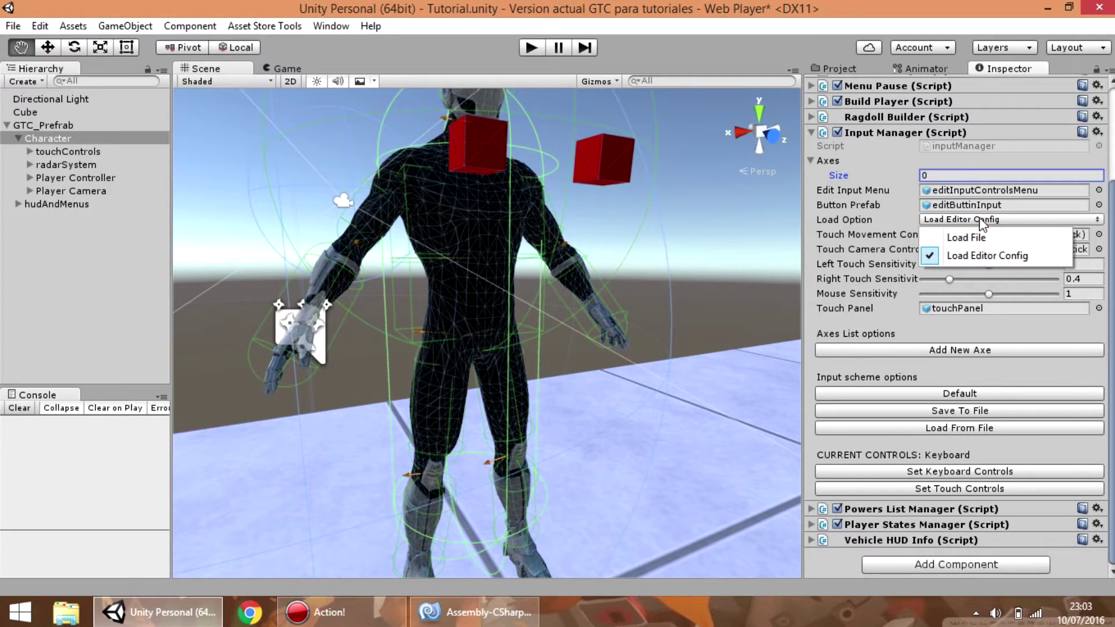
left_click(979, 236)
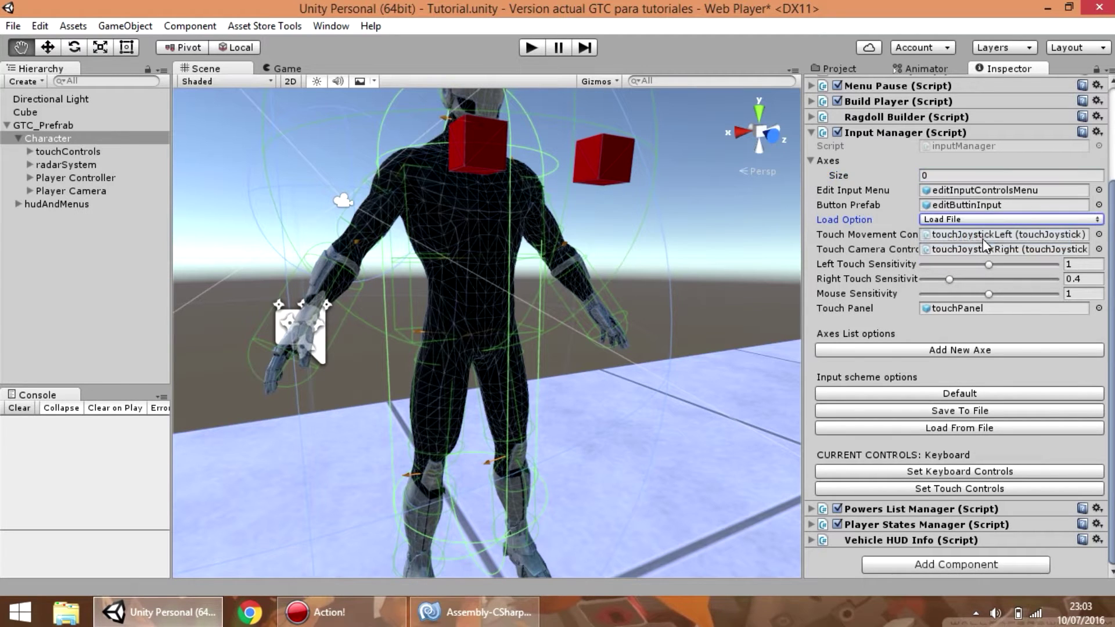
left_click(1007, 428)
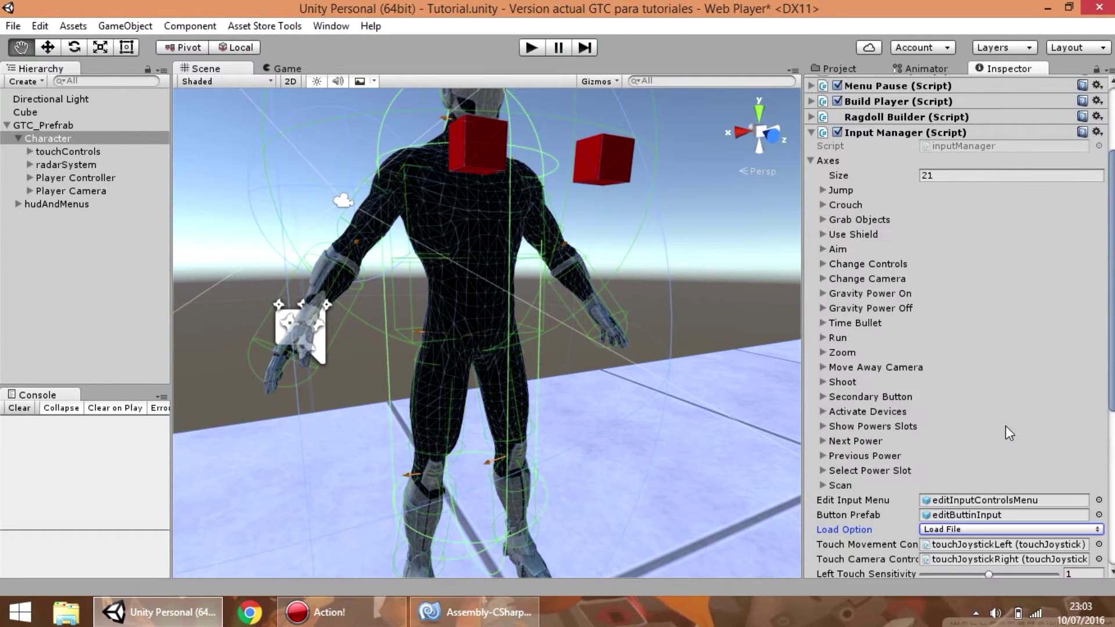
scroll(903, 234, "down", 4)
scroll(904, 234, "up", 1)
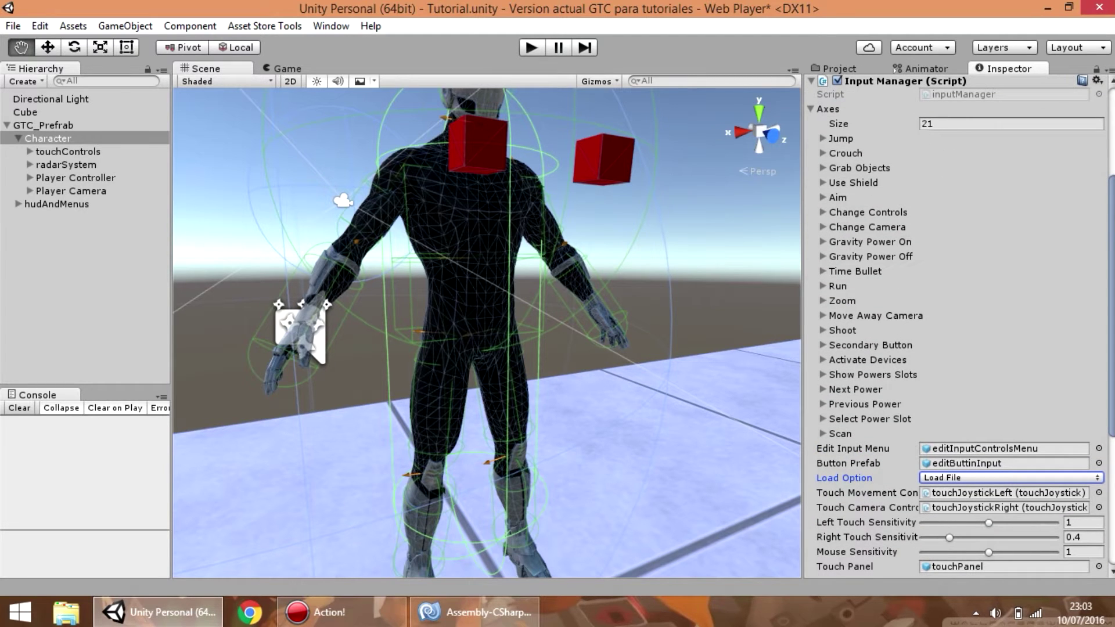
scroll(958, 325, "down", 3)
scroll(927, 287, "up", 3)
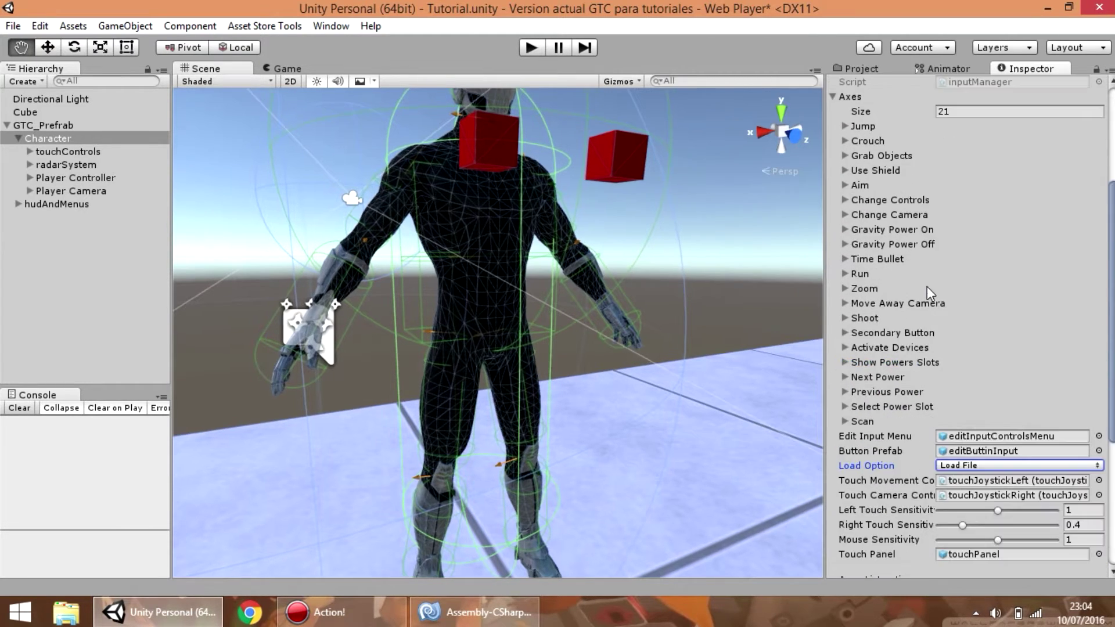
left_click(528, 48)
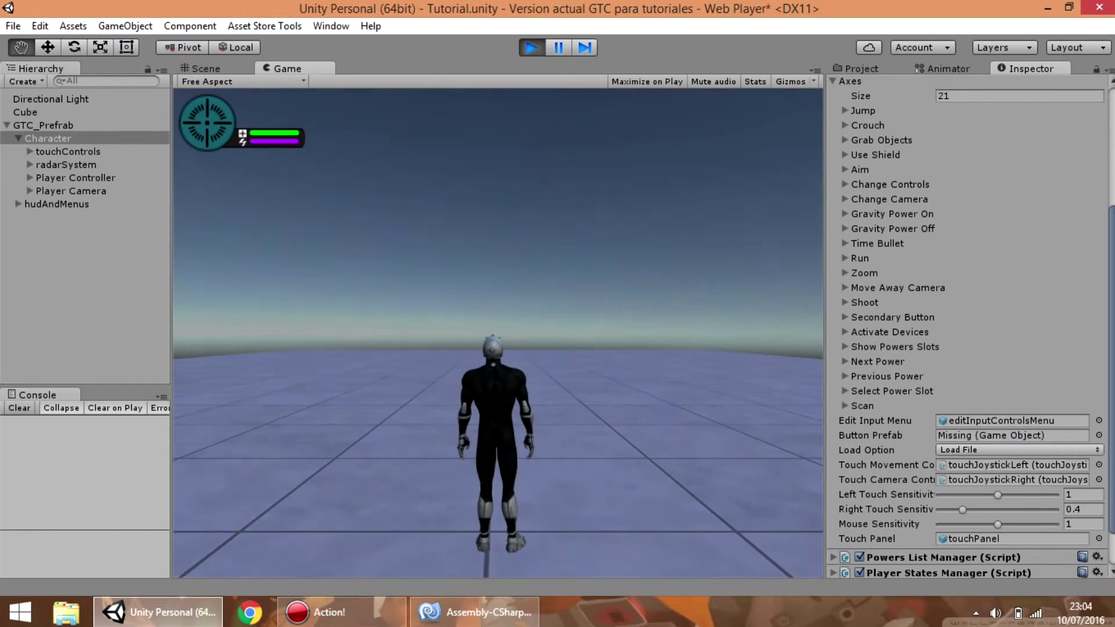
key("s")
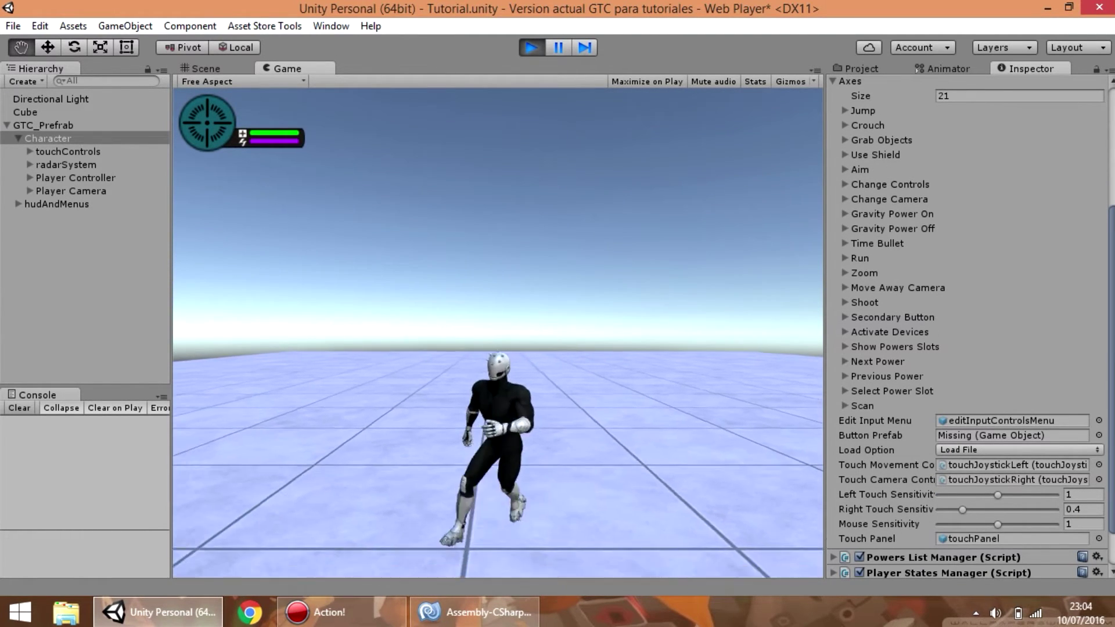
key("d")
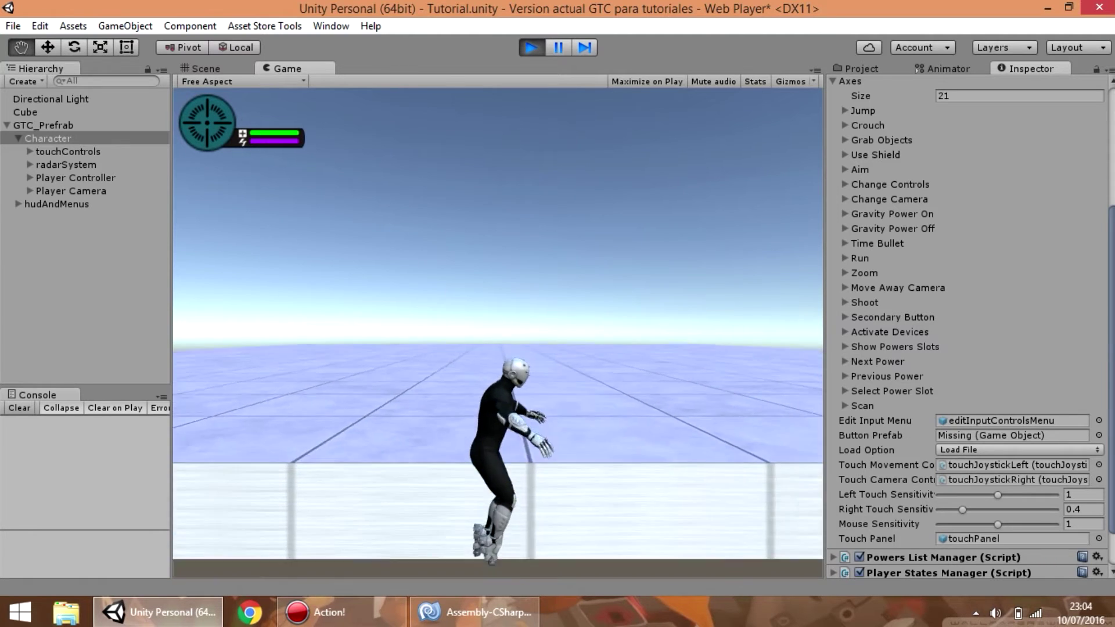
key("Escape")
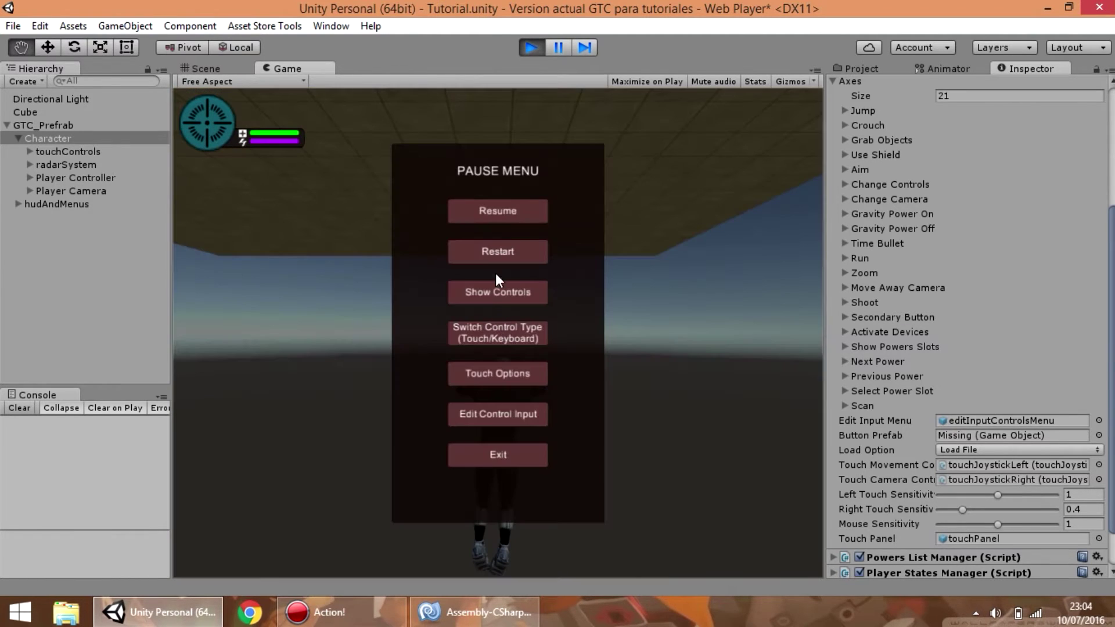
left_click(536, 54)
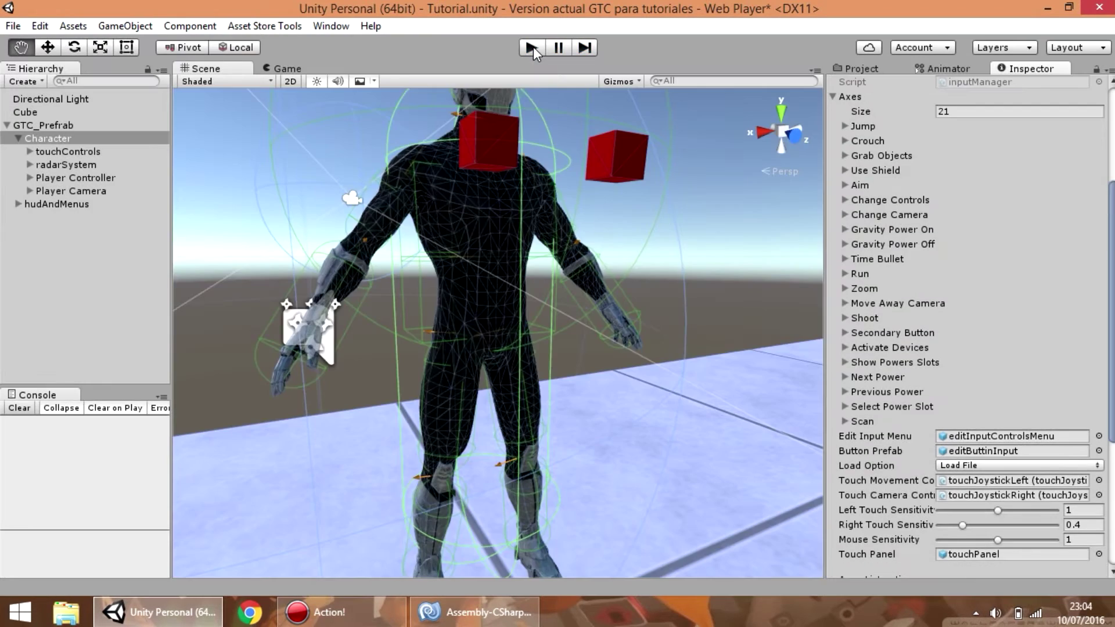
Scroll down the Inspector toward the Set Touch Controls button.
scroll(1045, 394, "down", 4)
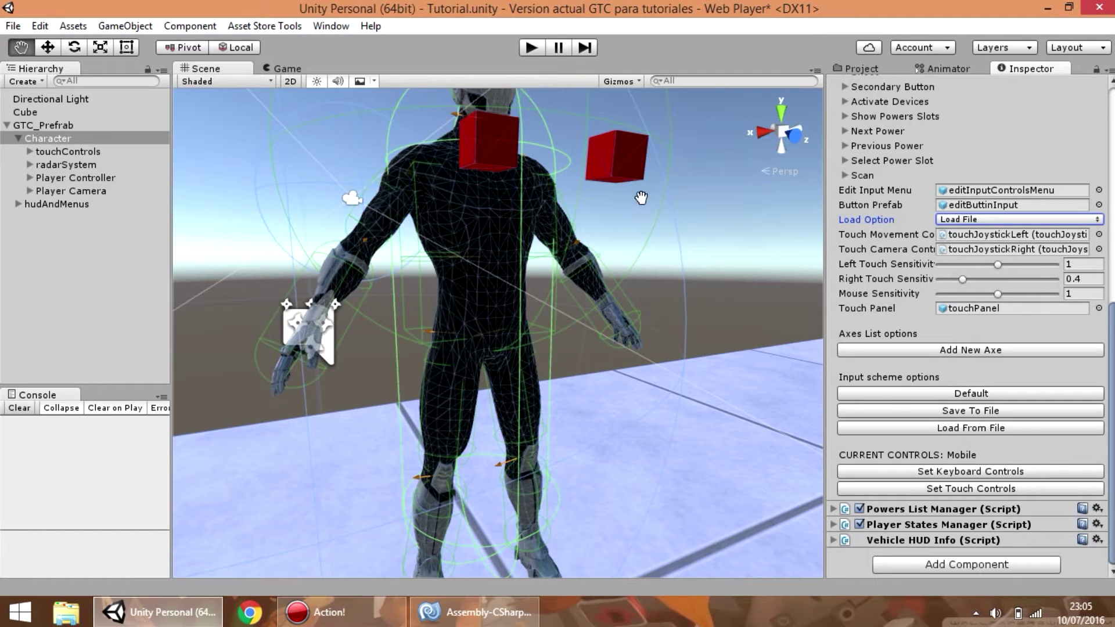
left_click(530, 48)
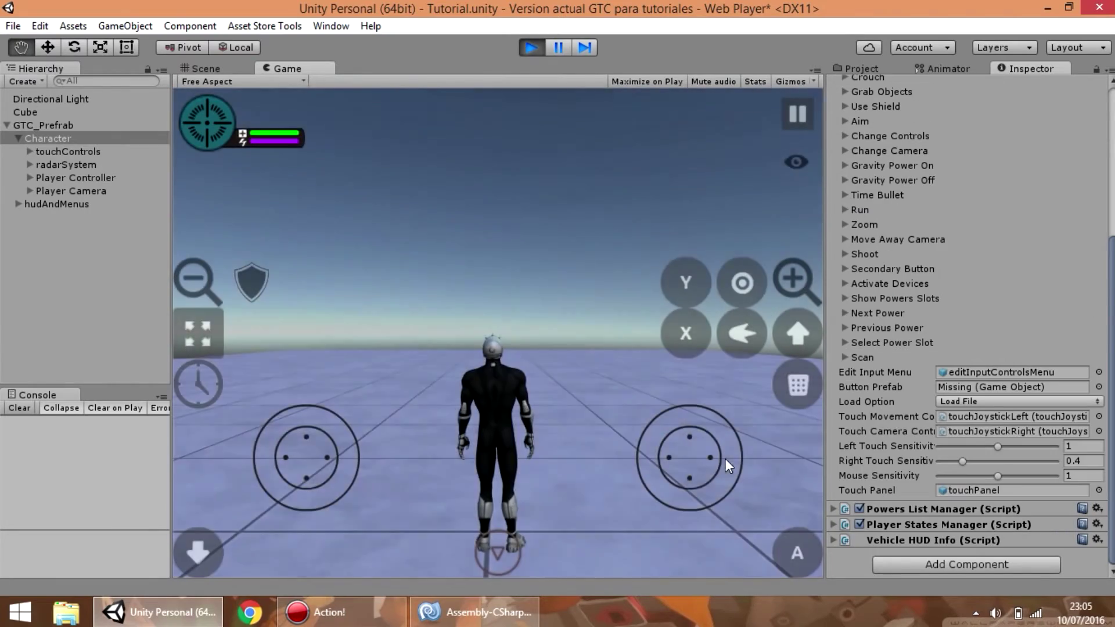
left_click_drag(734, 488, 406, 400)
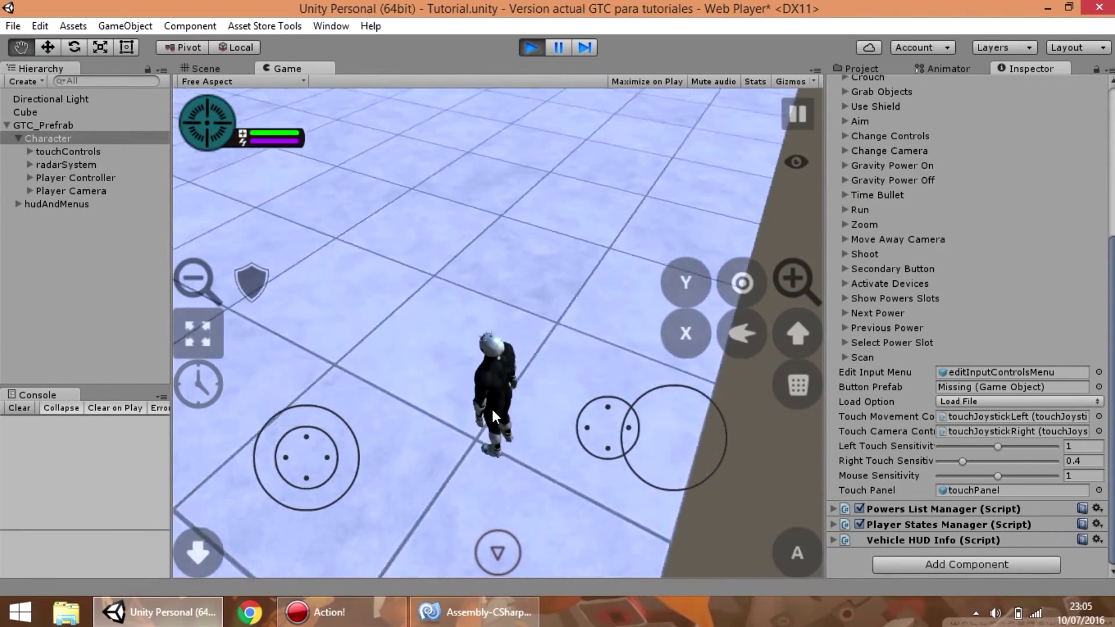
left_click_drag(280, 454, 277, 233)
left_click(797, 343)
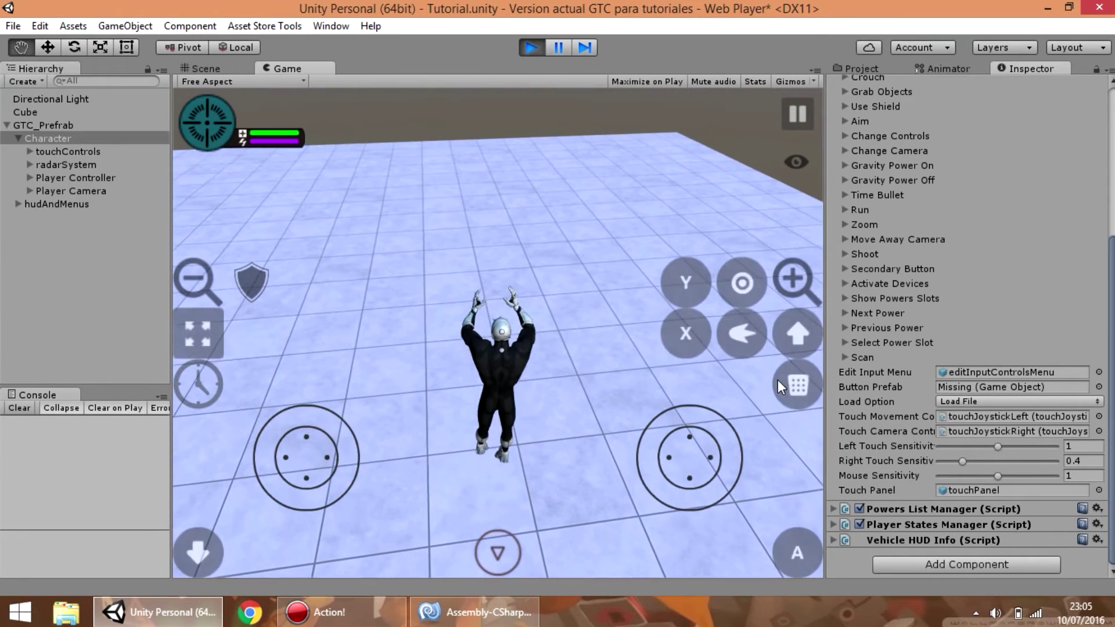
left_click_drag(702, 419, 704, 430)
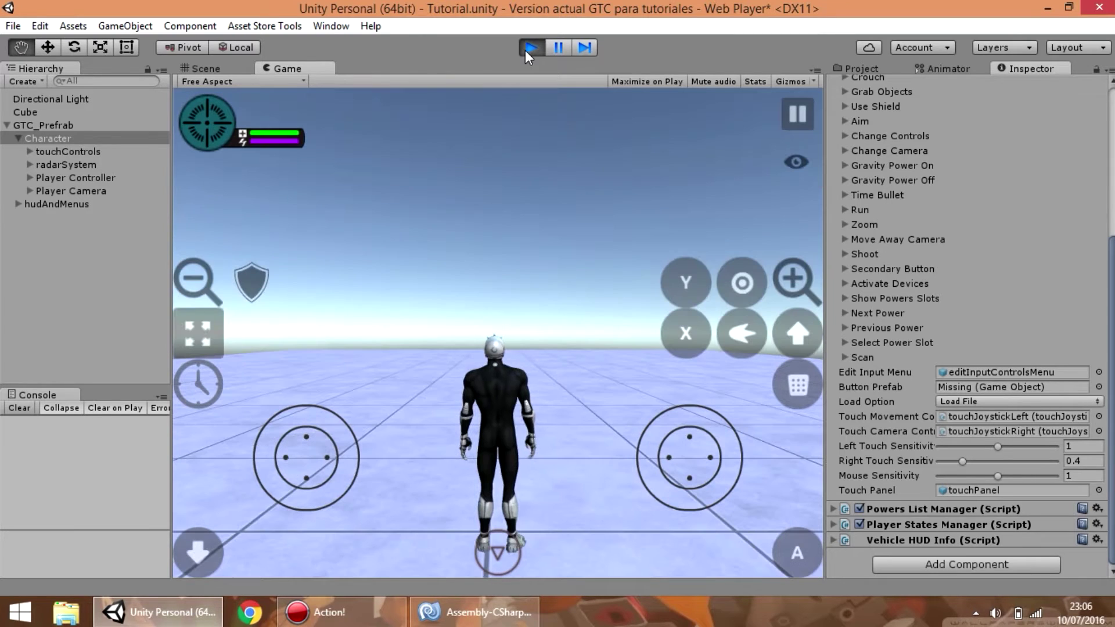
key("Escape")
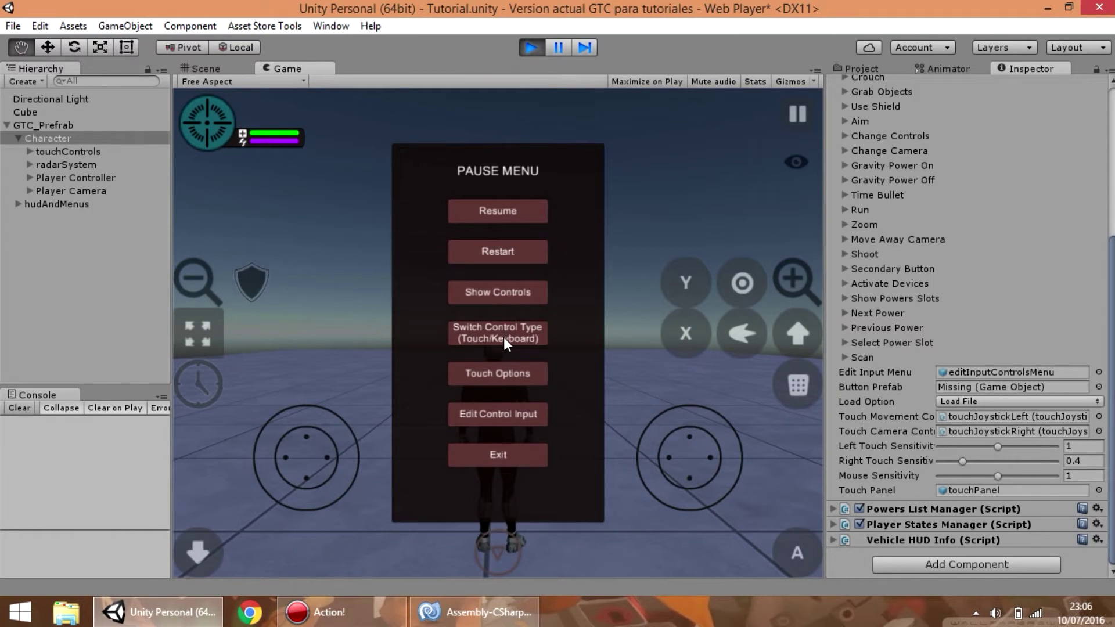
left_click(524, 334)
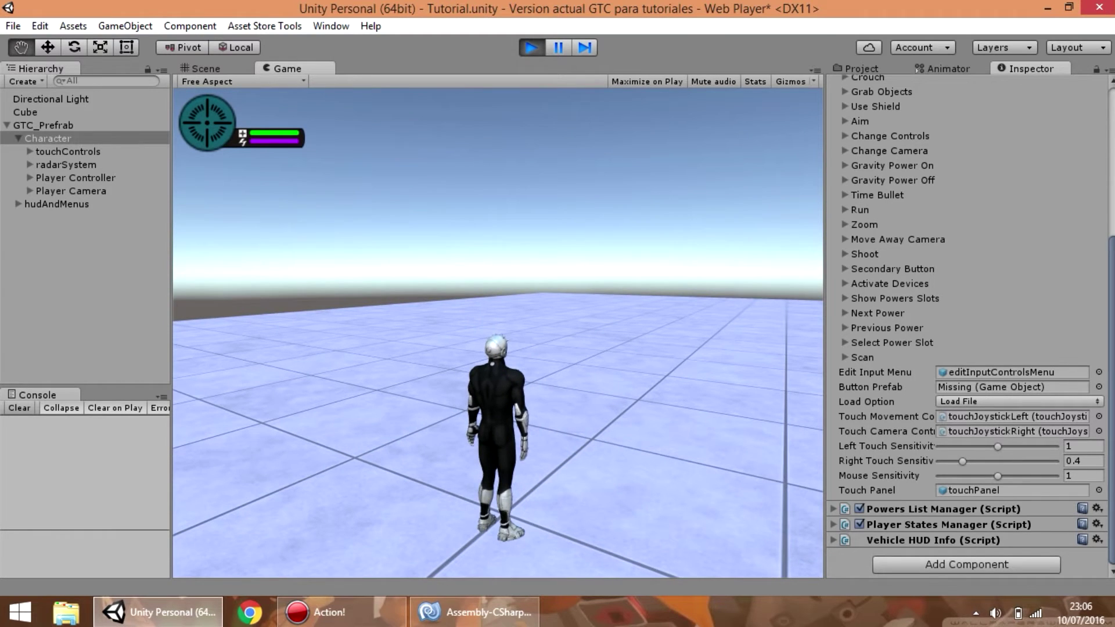
key("w")
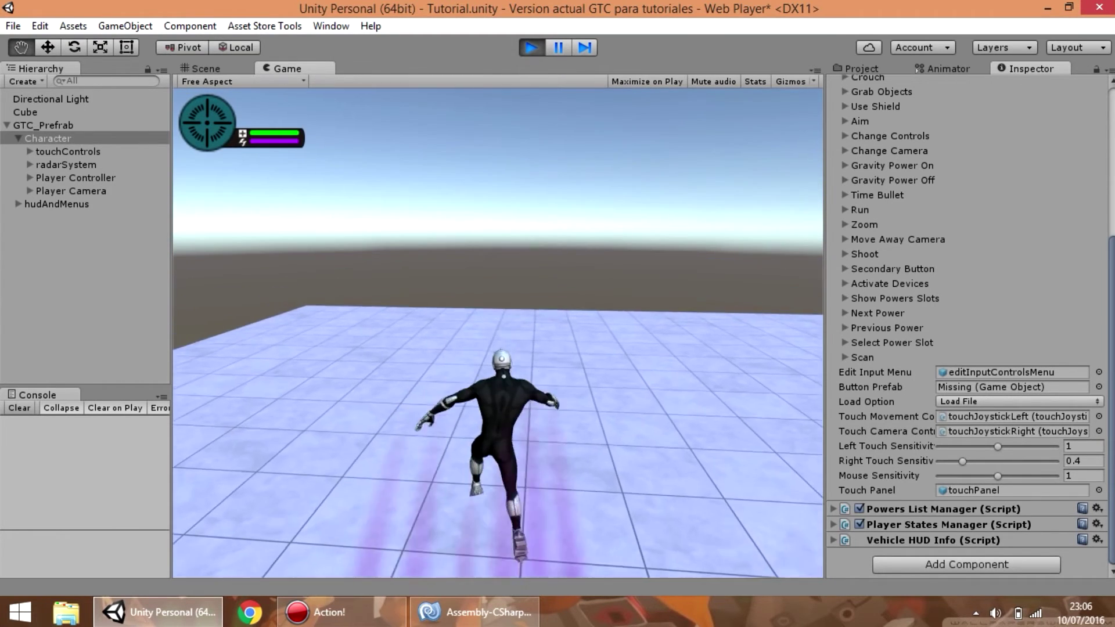
key("Escape")
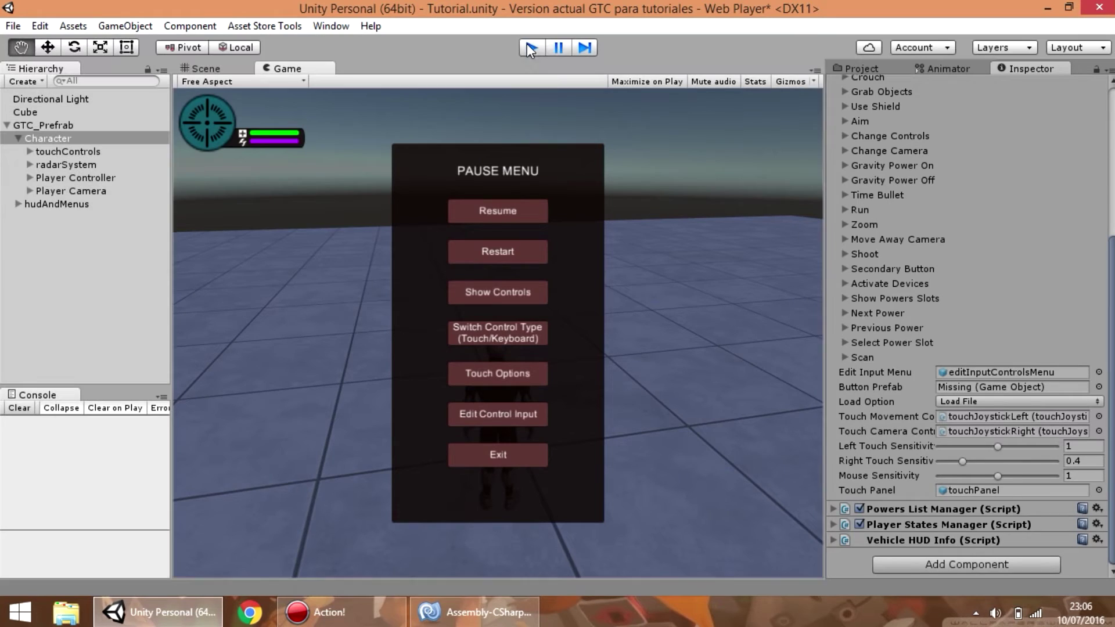
left_click(528, 45)
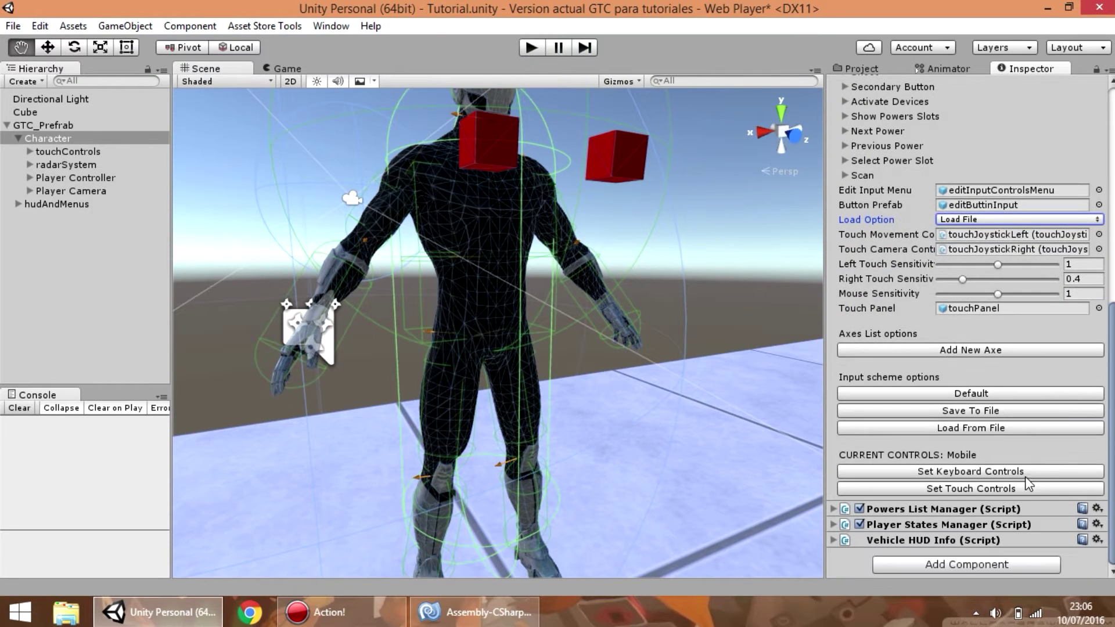
Use Set Keyboard Controls so Current Controls reads Keyboard, then review the Inspector.
left_click(996, 474)
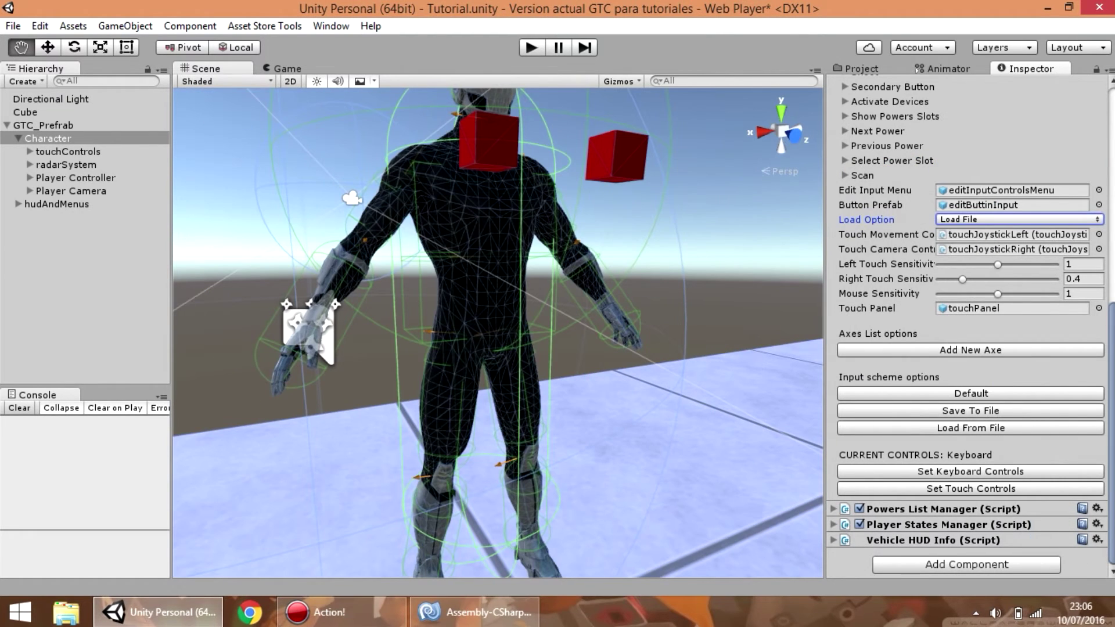
scroll(969, 325, "up", 6)
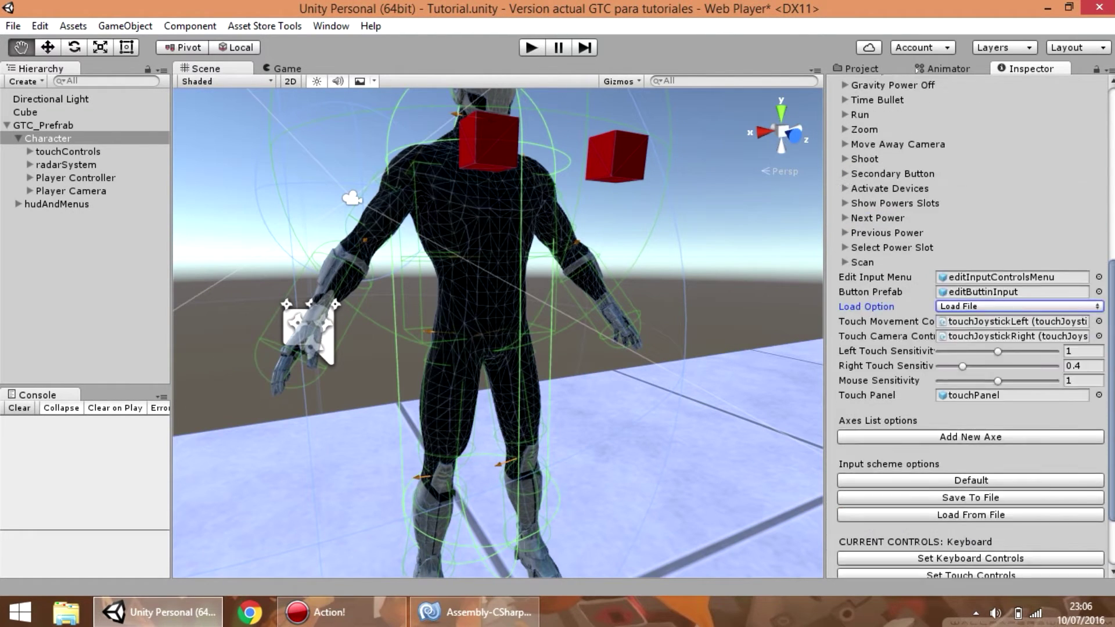
scroll(970, 325, "down", 6)
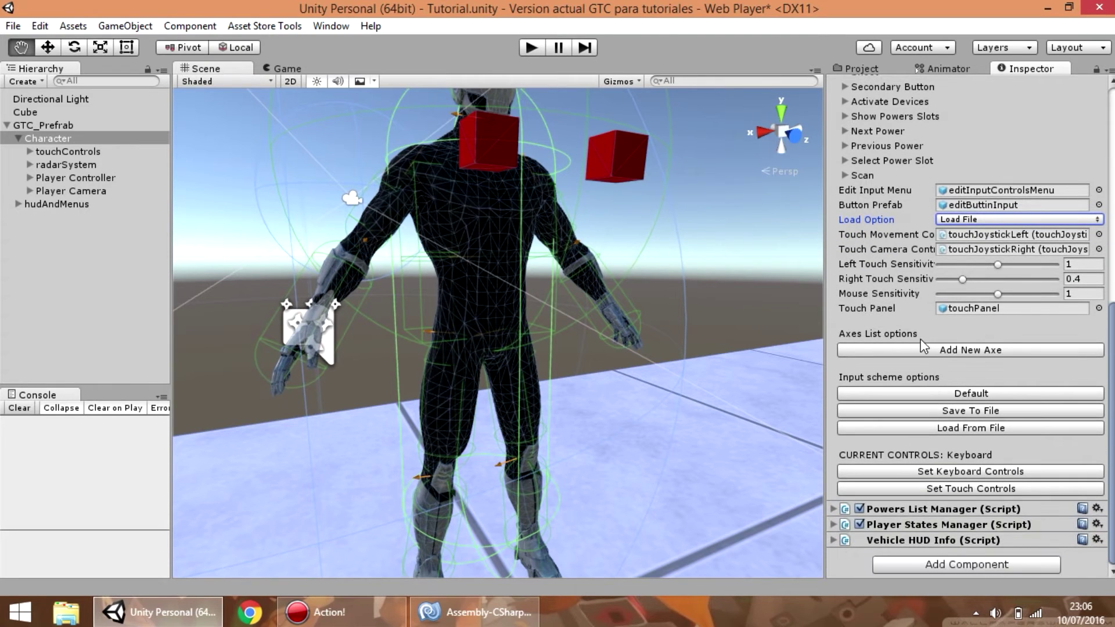
scroll(970, 325, "up", 10)
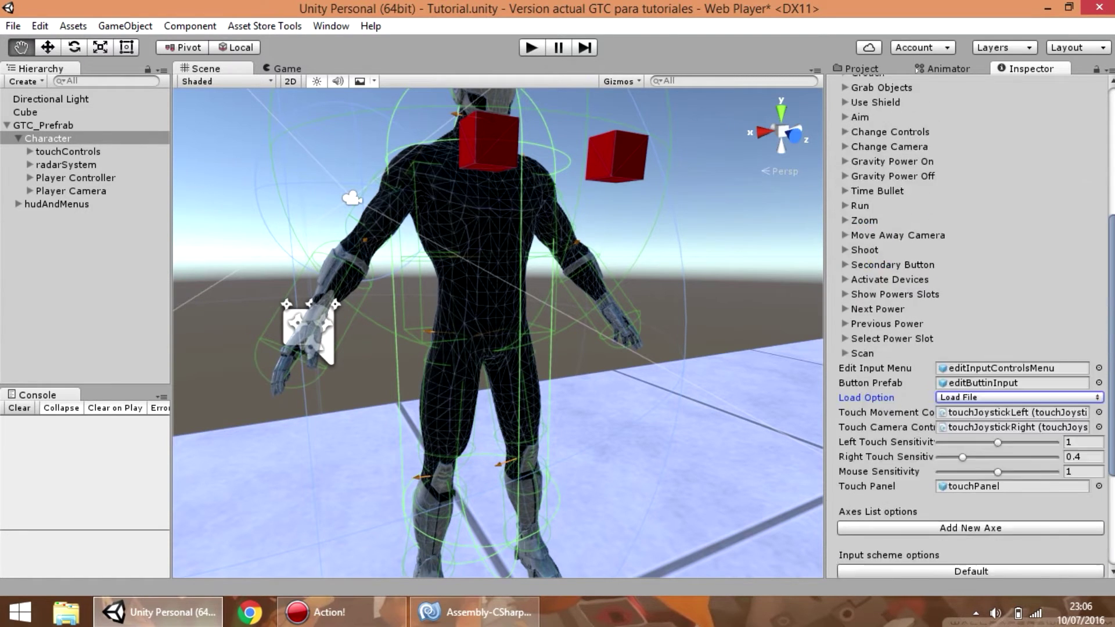
scroll(969, 325, "down", 9)
scroll(948, 426, "down", 1)
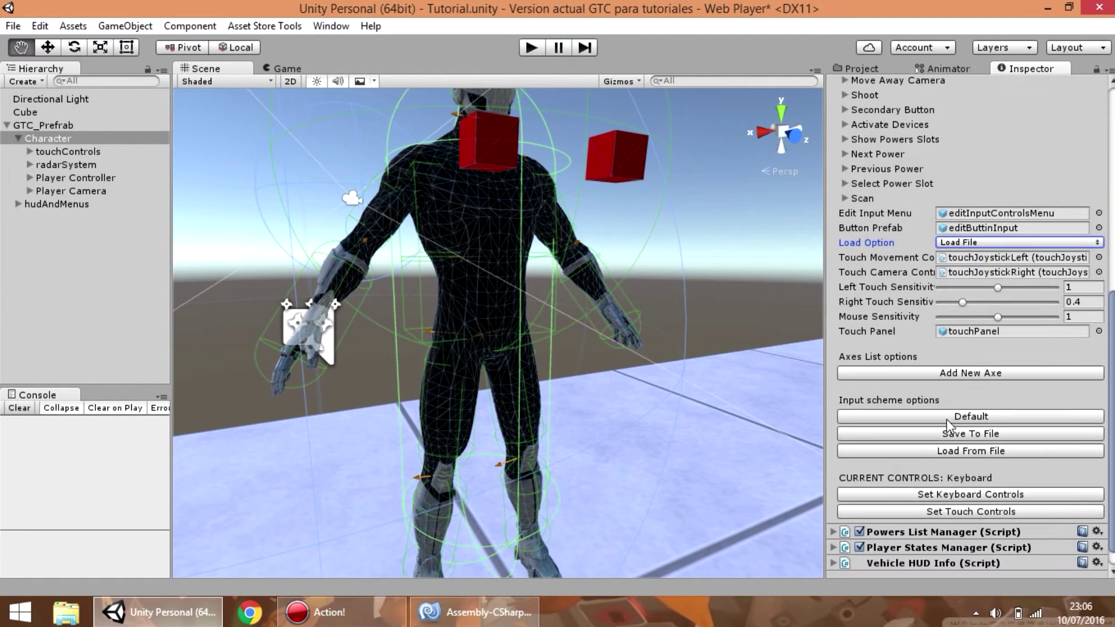
Add a new axis named 'New Action' on key J and bring up newAction.cs in MonoDevelop.
left_click(963, 373)
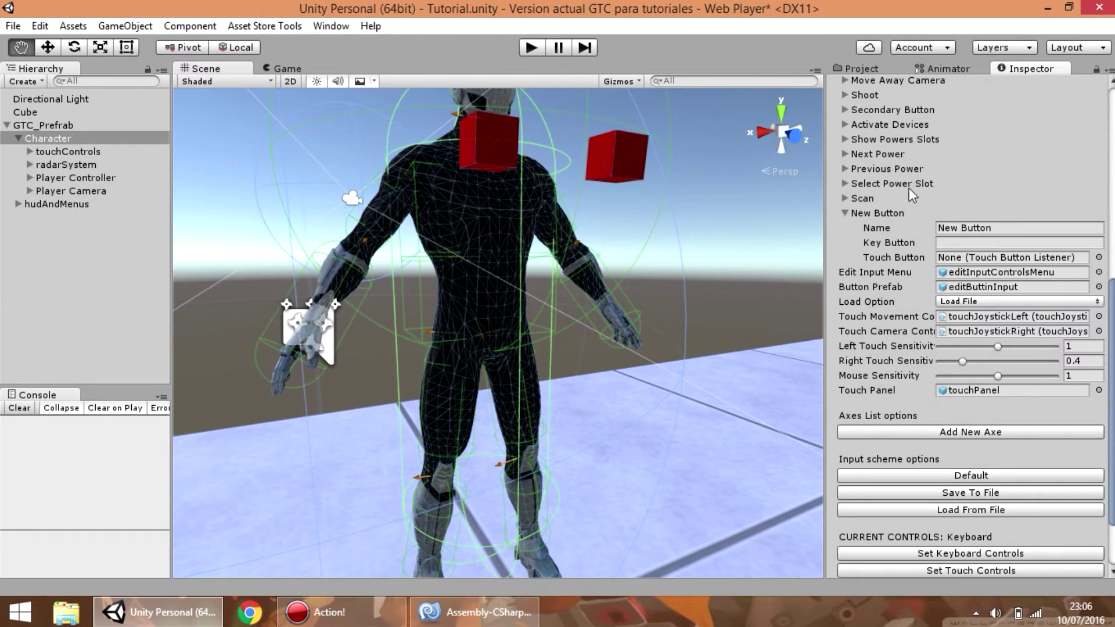
left_click(996, 227)
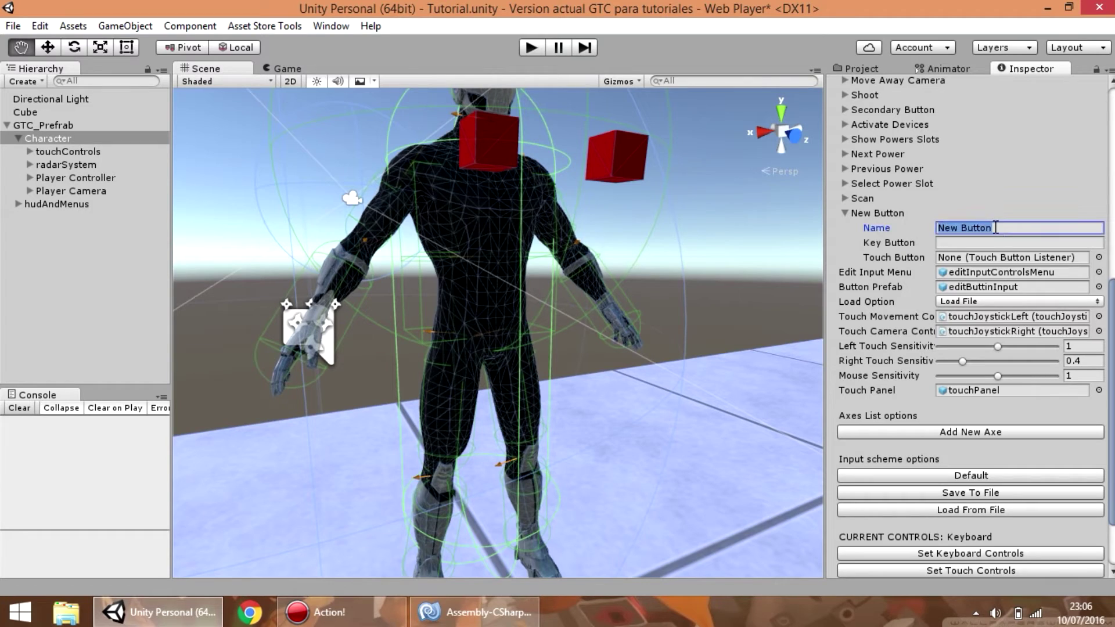
type("New")
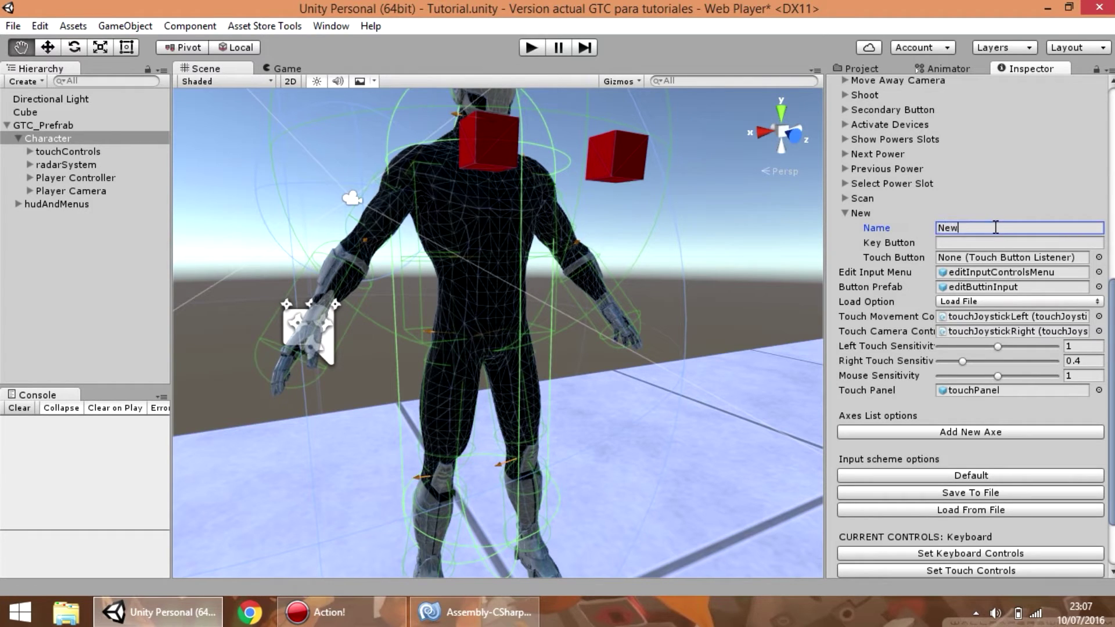
type(" Action")
key("Tab")
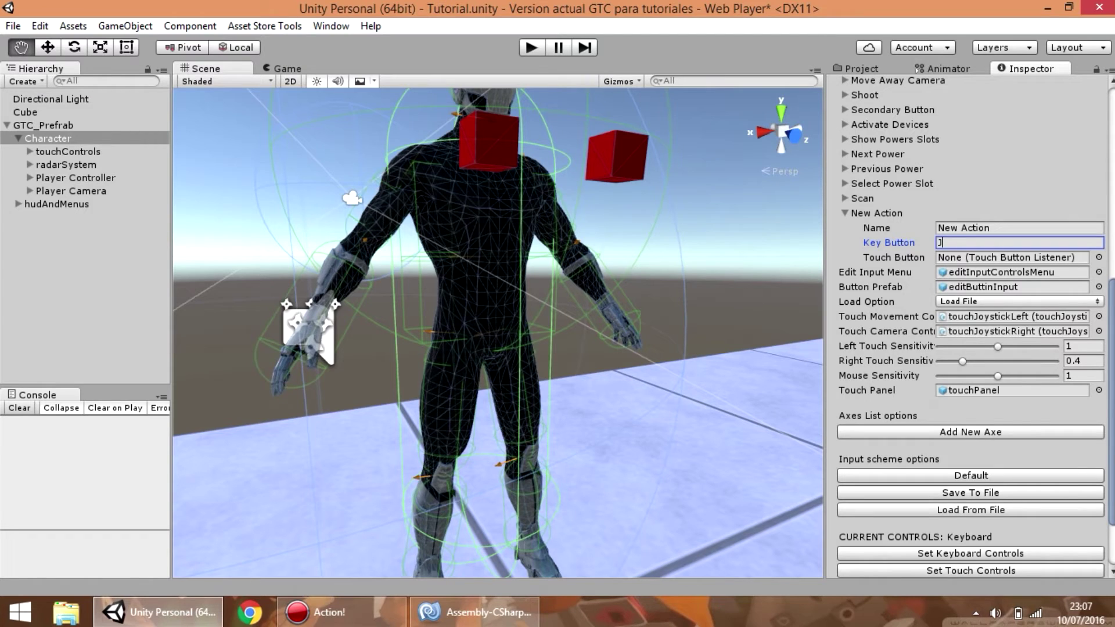
scroll(1065, 517, "down", 3)
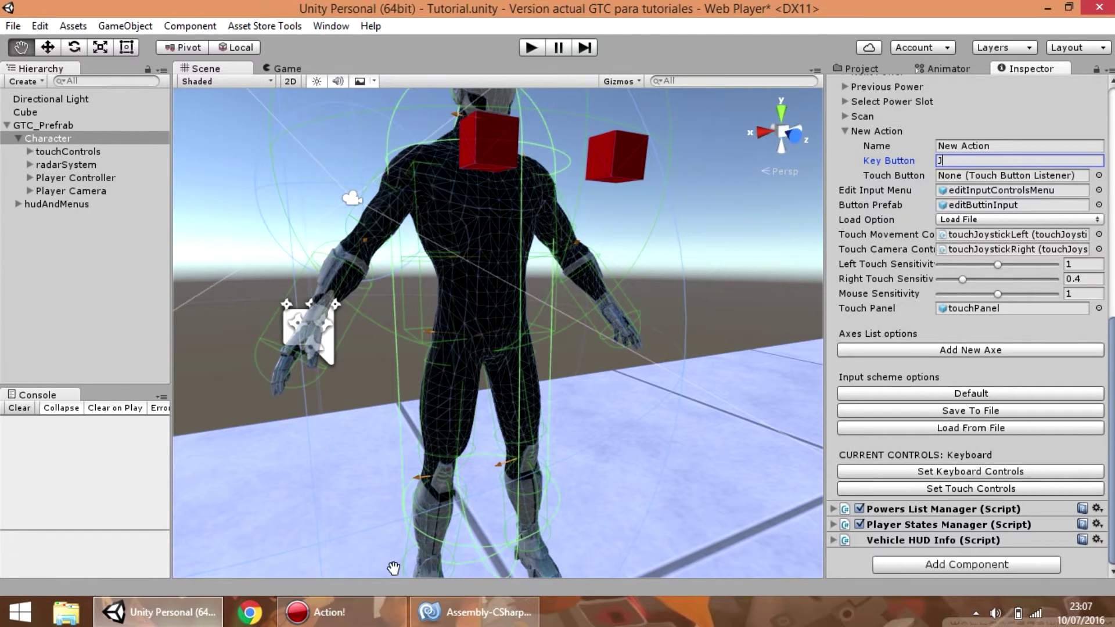
left_click(428, 612)
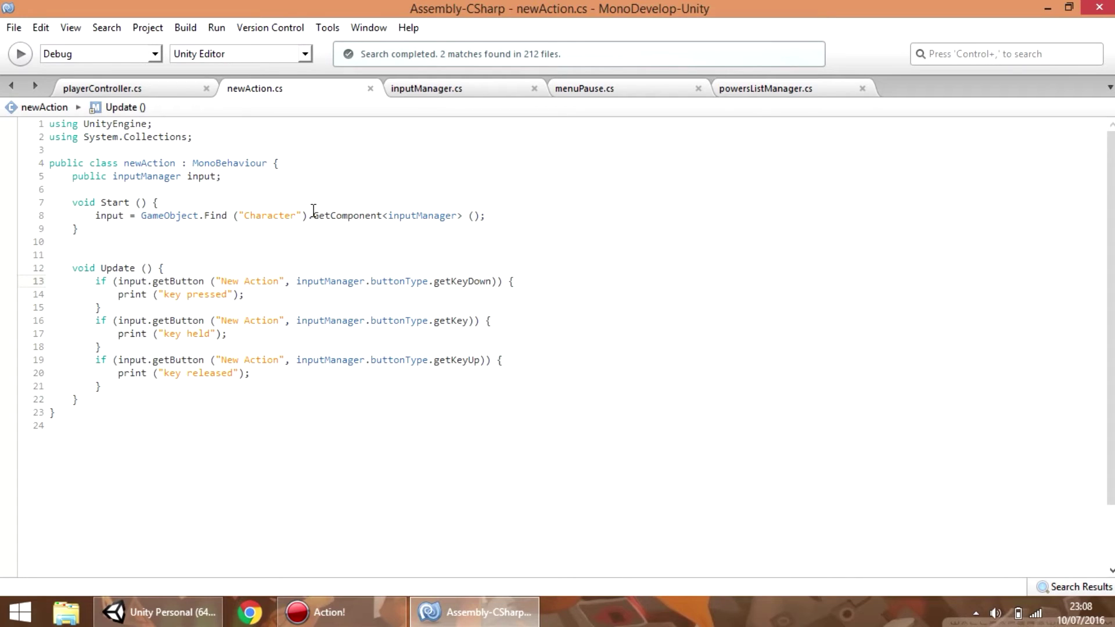
Highlight the inputManager lookup in Start and the 'New Action' button name in Update.
left_click_drag(313, 213, 492, 204)
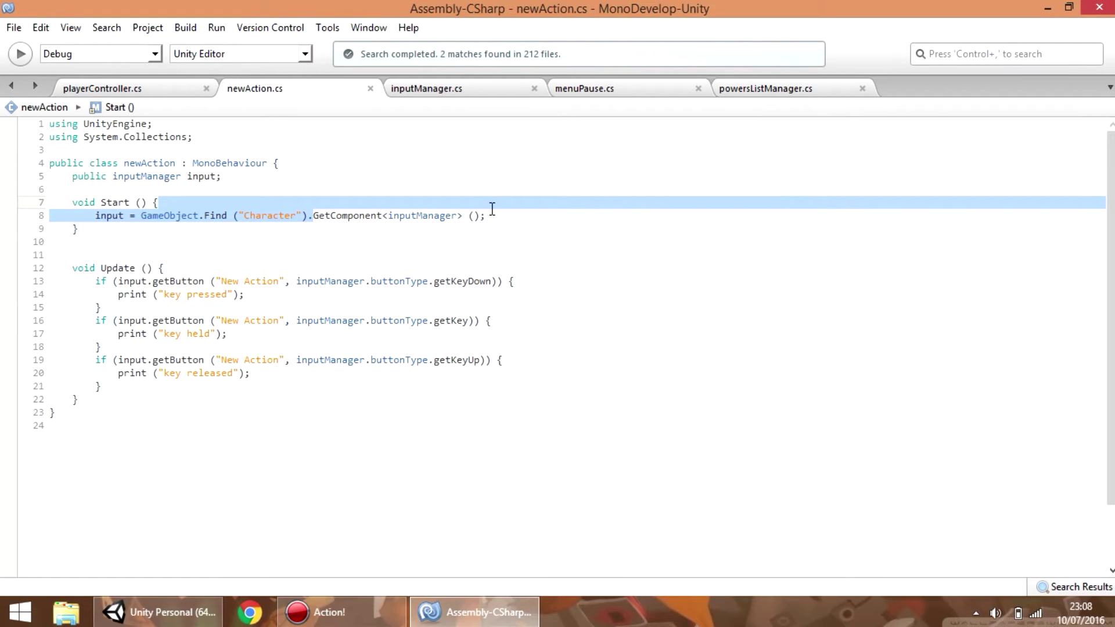
left_click(405, 253)
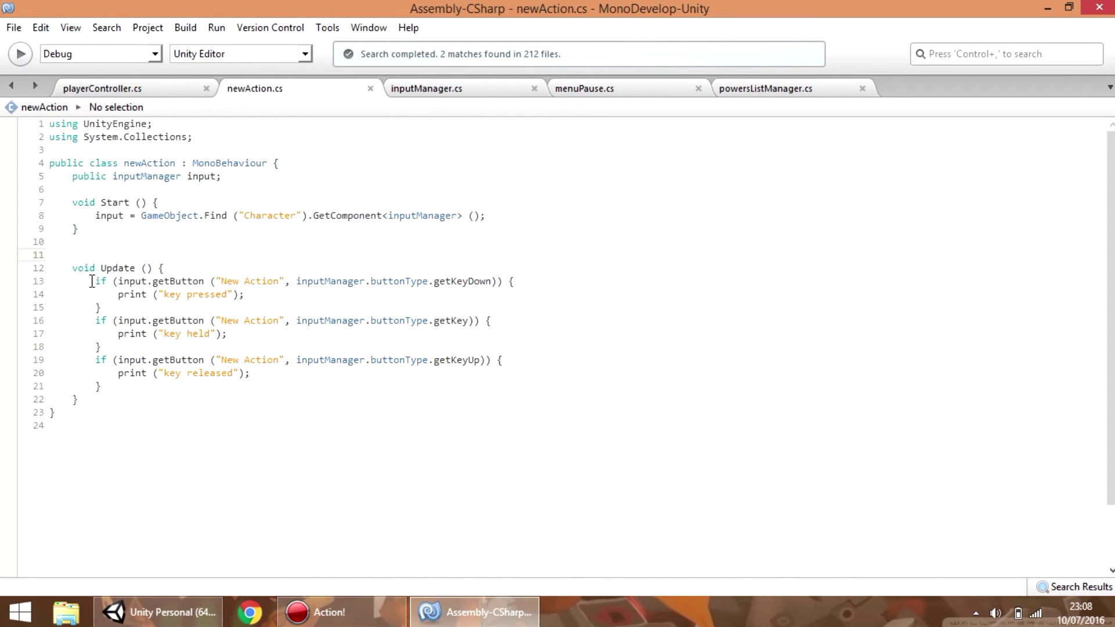
left_click_drag(91, 281, 138, 388)
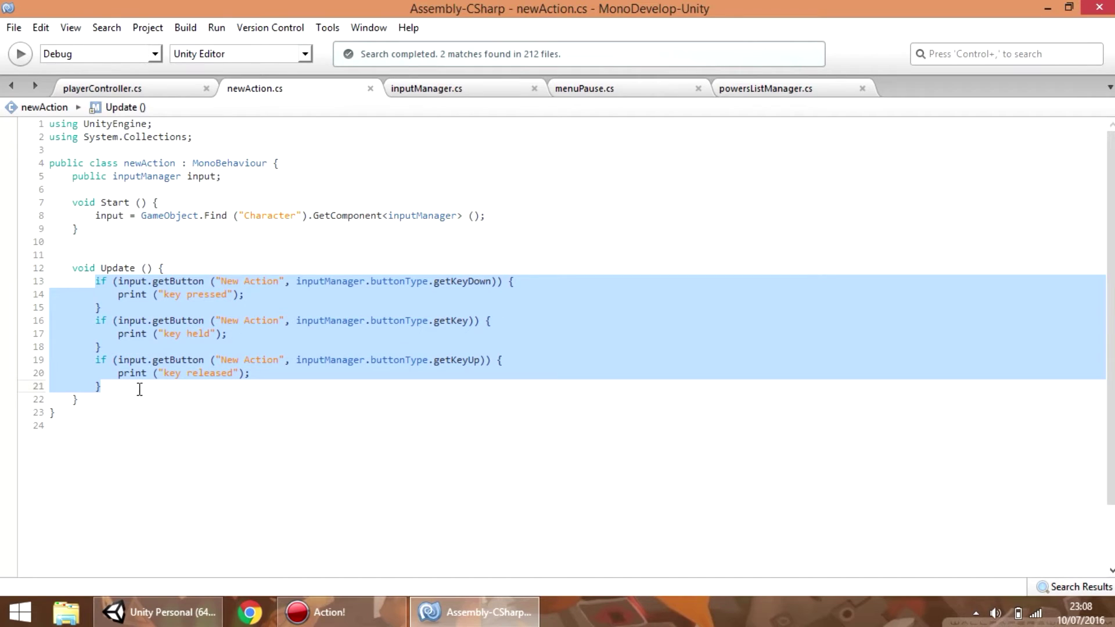
left_click(193, 293)
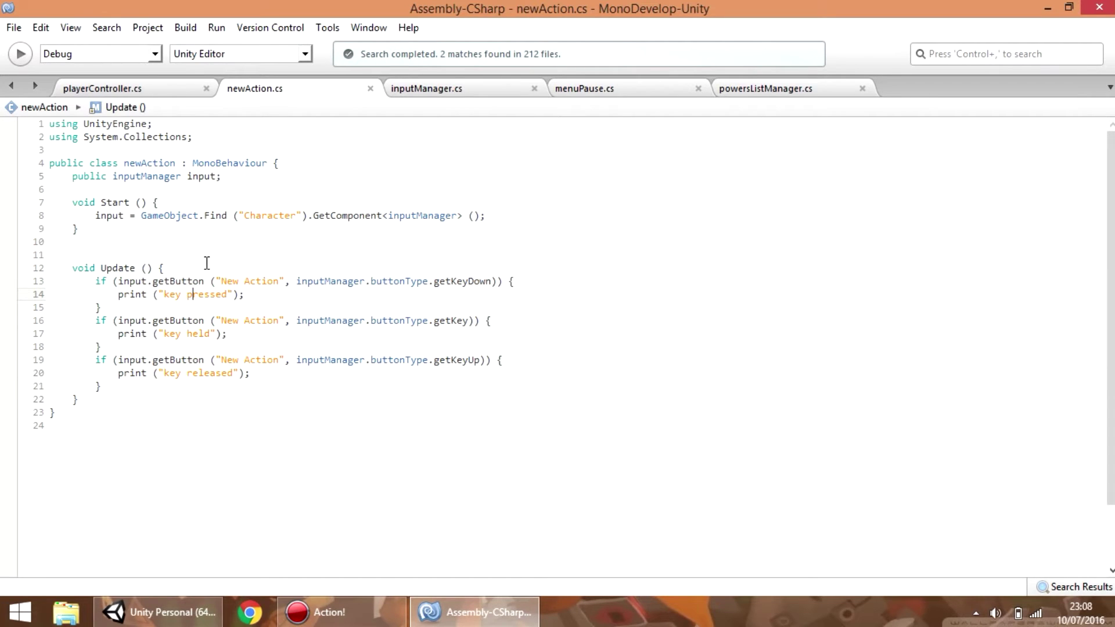
left_click(279, 281)
left_click_drag(216, 281, 502, 279)
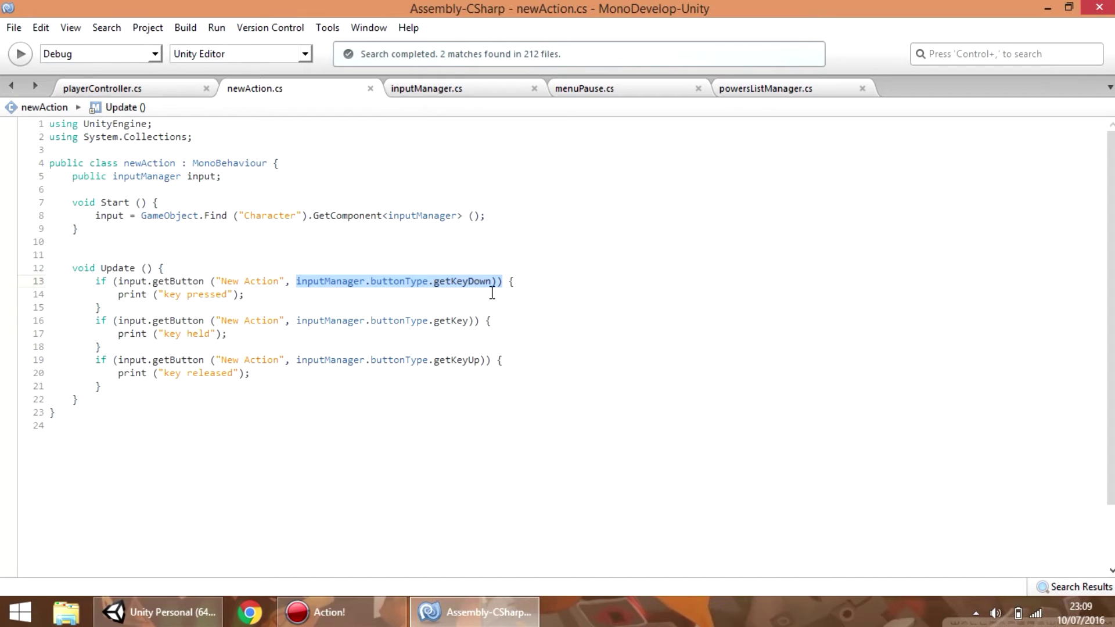
left_click(440, 281)
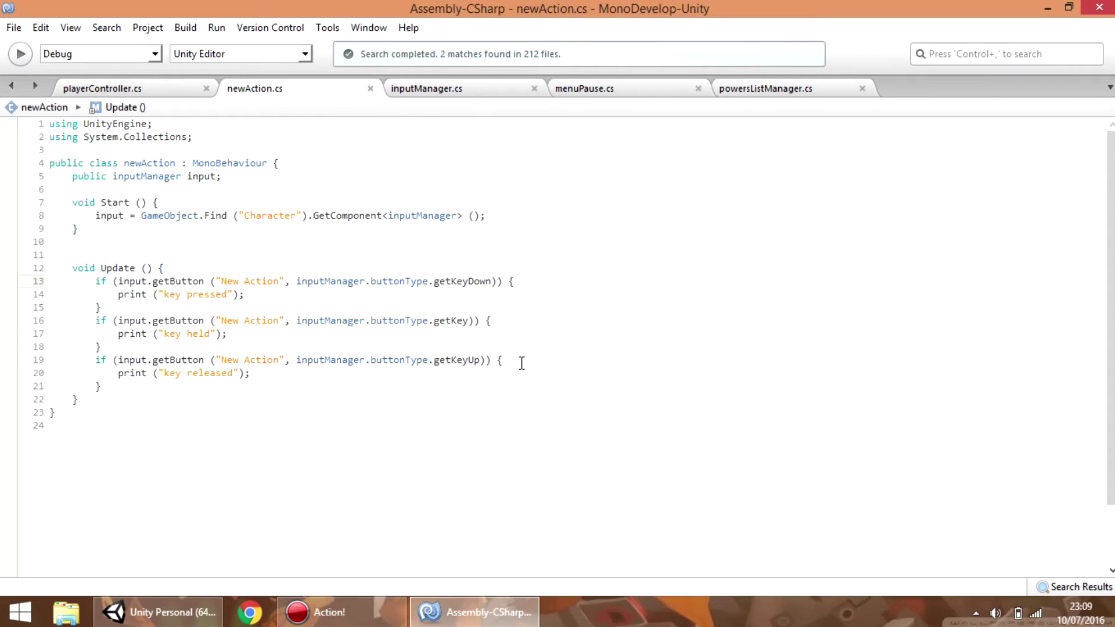
left_click_drag(505, 386, 450, 354)
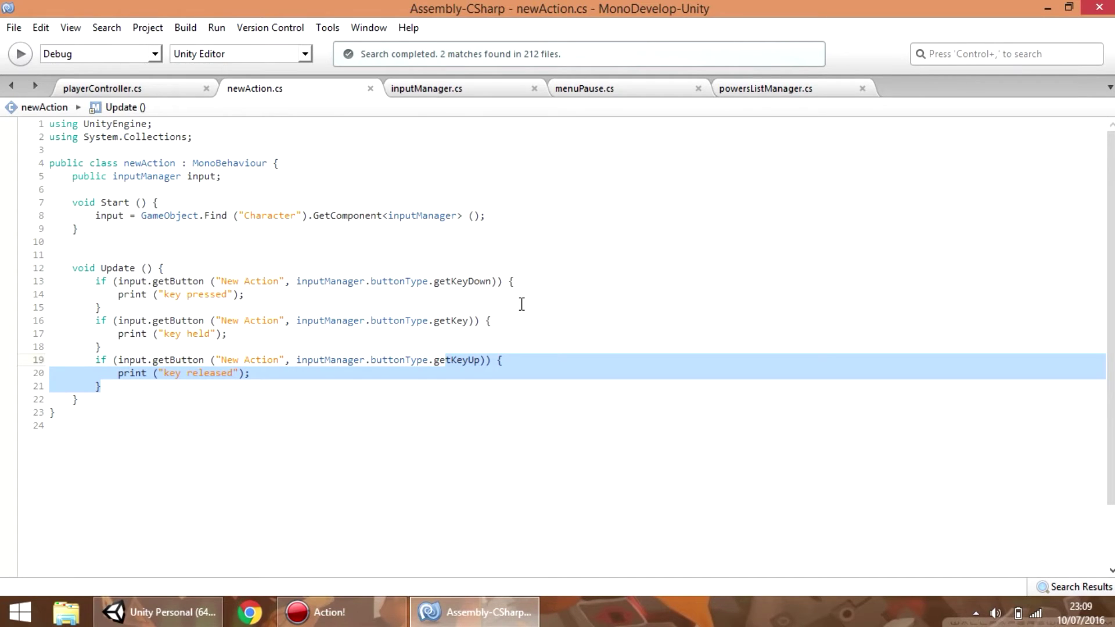
left_click(280, 281)
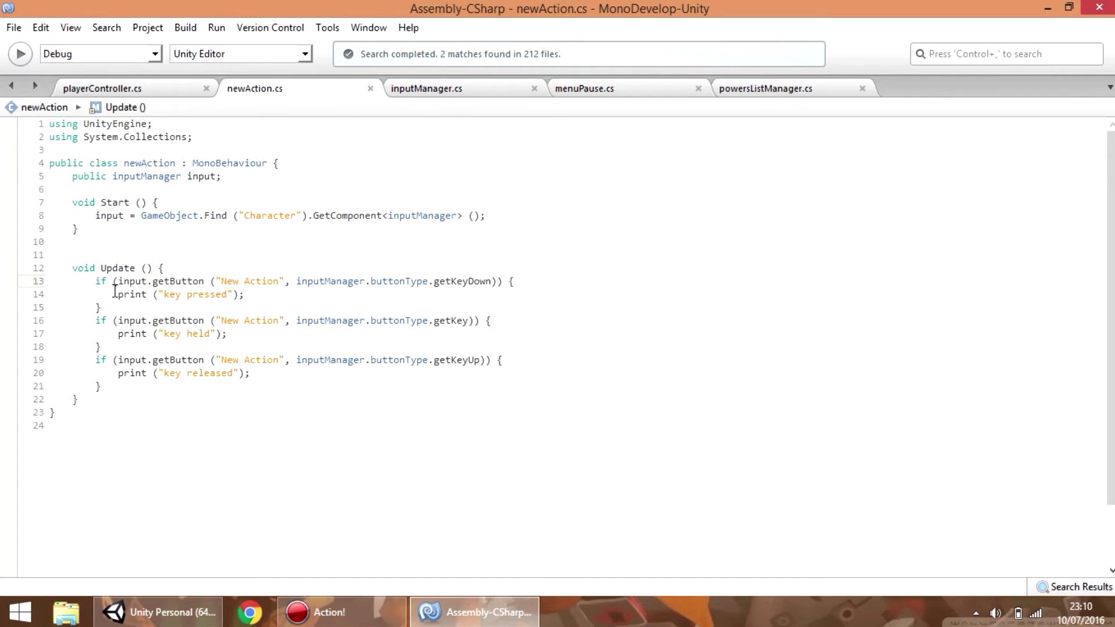
Walk through the key pressed, held and released checks, then return to Unity.
left_click_drag(114, 291, 259, 290)
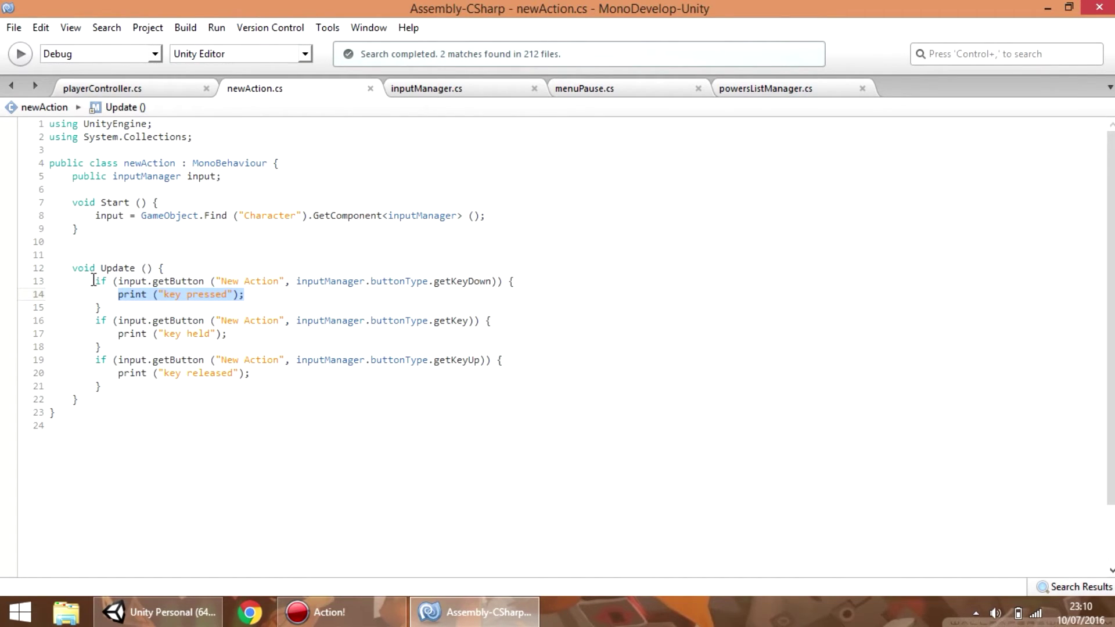
left_click_drag(94, 281, 130, 310)
left_click_drag(95, 364, 106, 389)
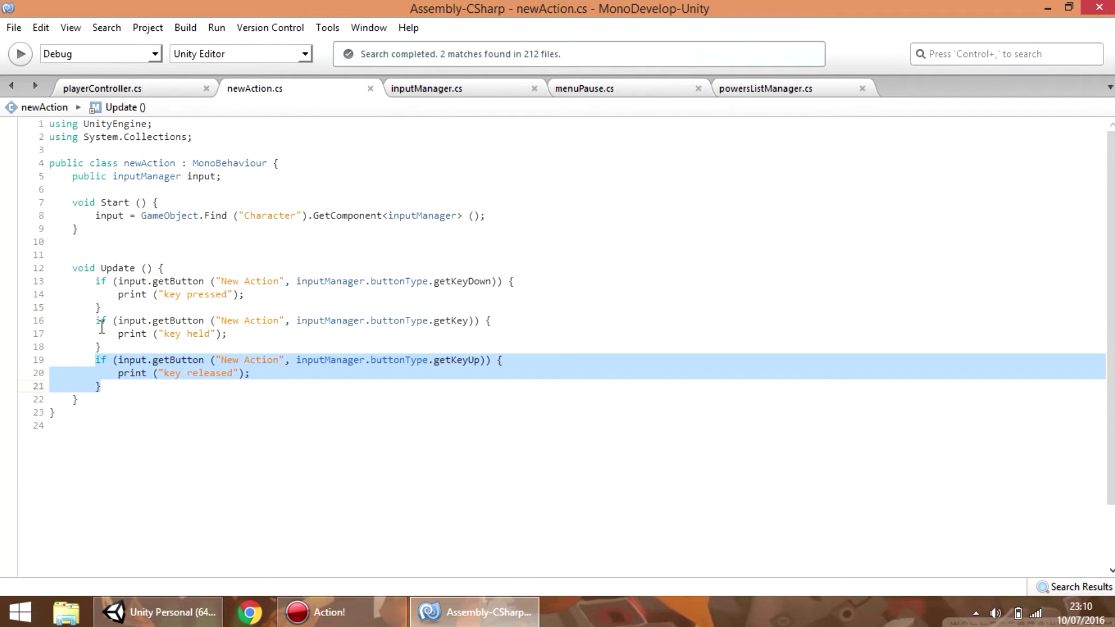
left_click_drag(96, 323, 101, 347)
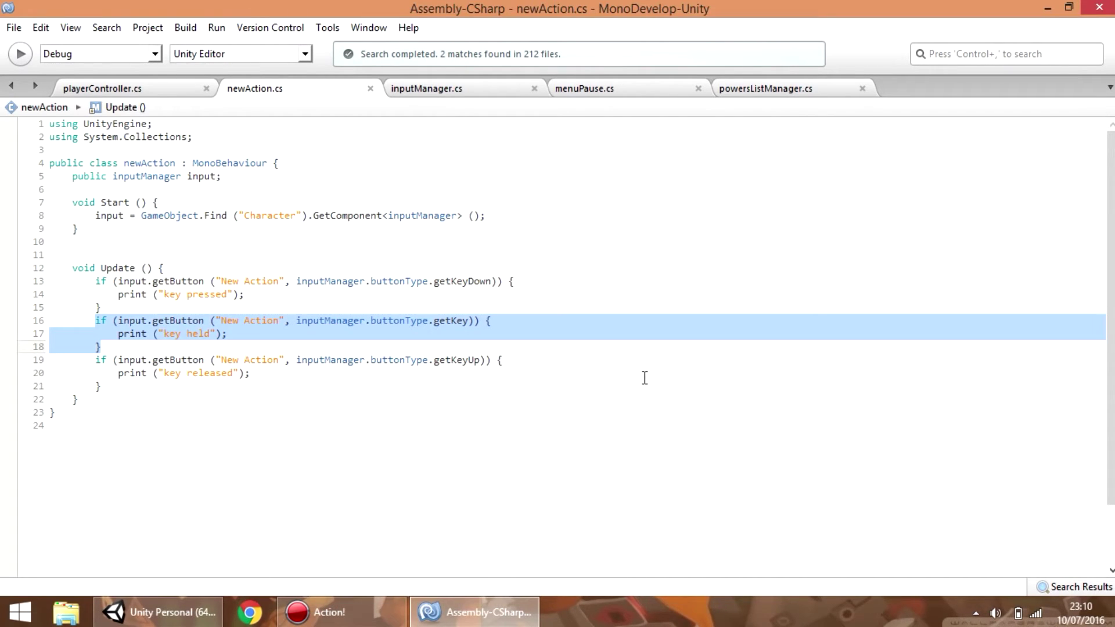
left_click(98, 323)
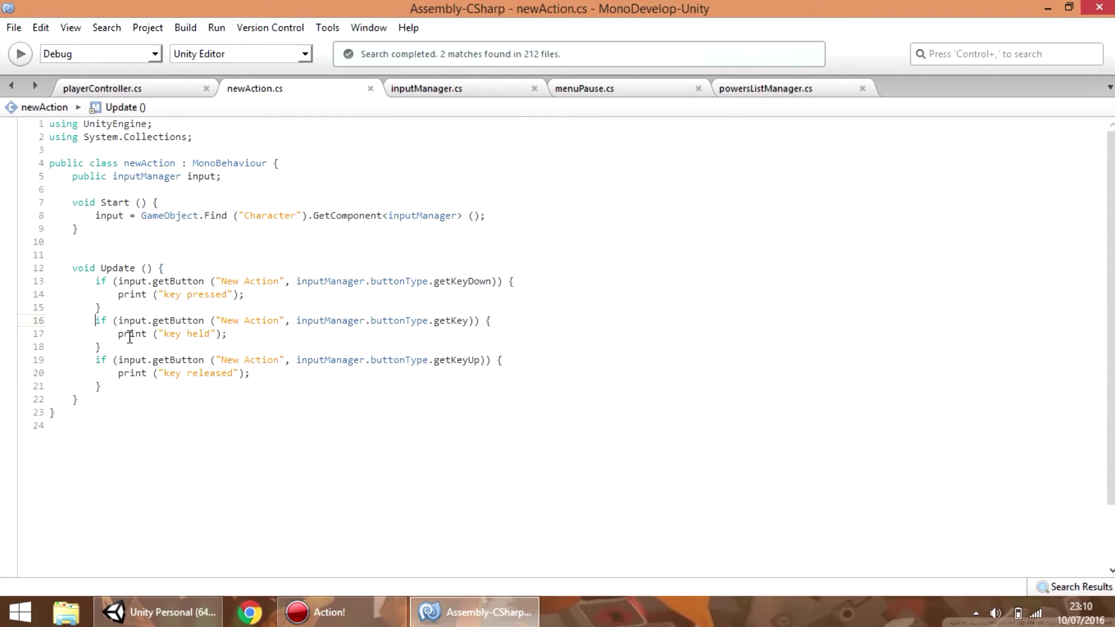
mouse_move(129, 337)
left_click_drag(94, 321, 119, 344)
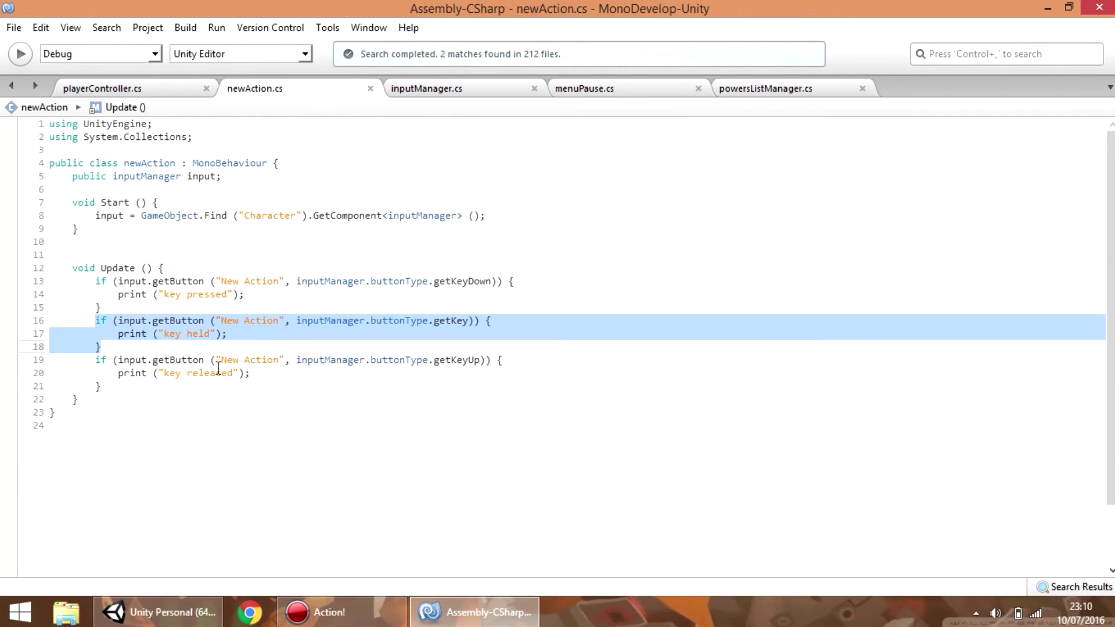
left_click(145, 269)
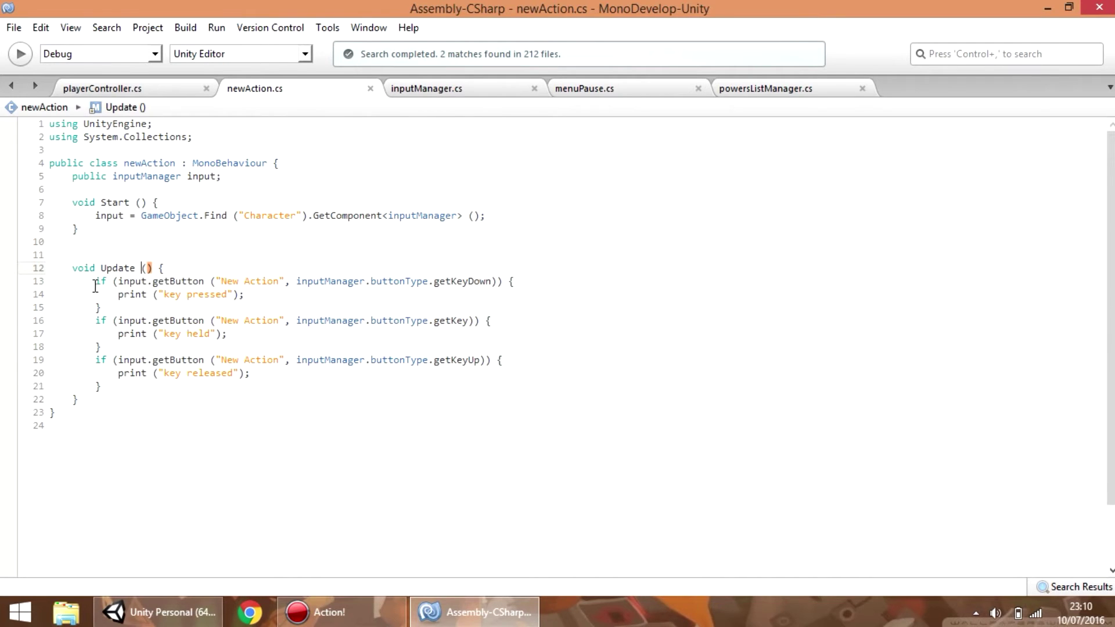
left_click_drag(95, 281, 125, 386)
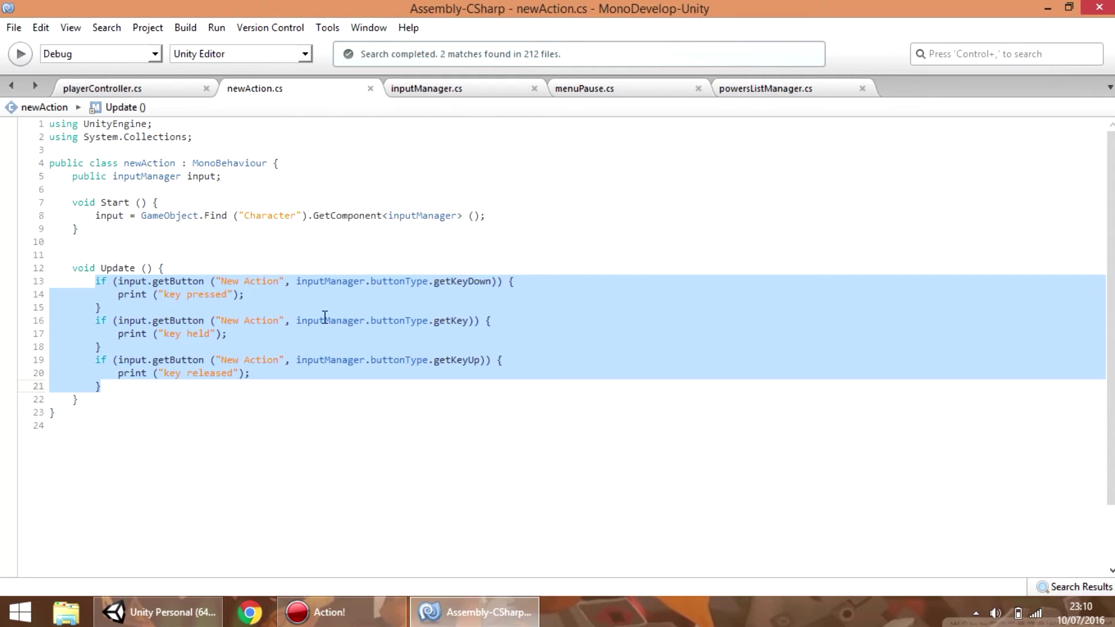
left_click(207, 617)
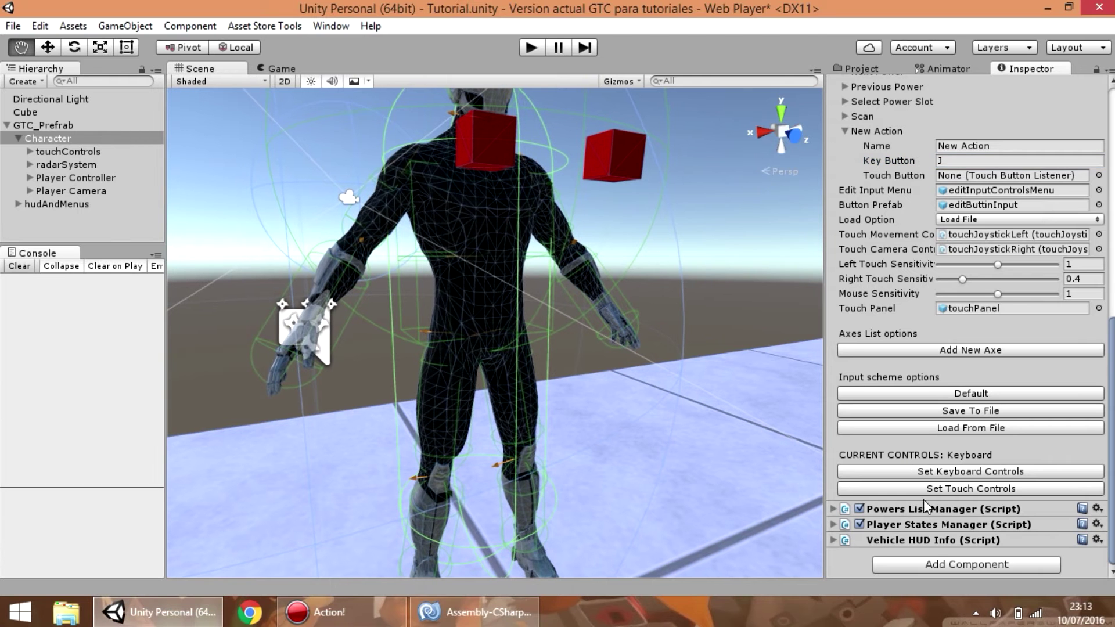
Add the New Action (Script) component to the Character and enter Play mode.
left_click(932, 566)
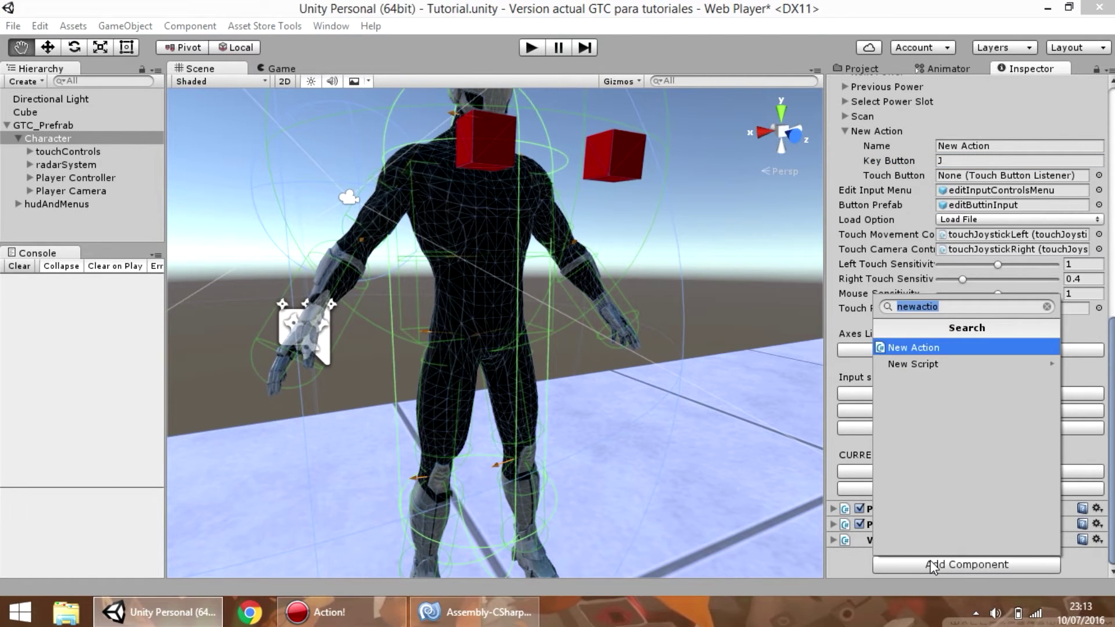
key("Return")
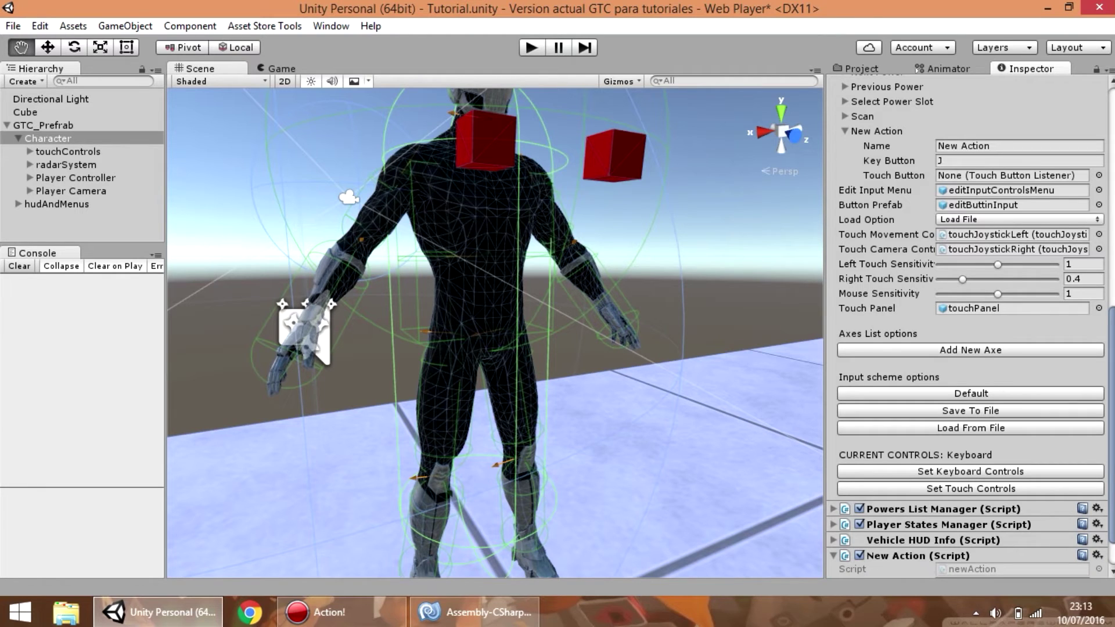
scroll(964, 325, "down", 2)
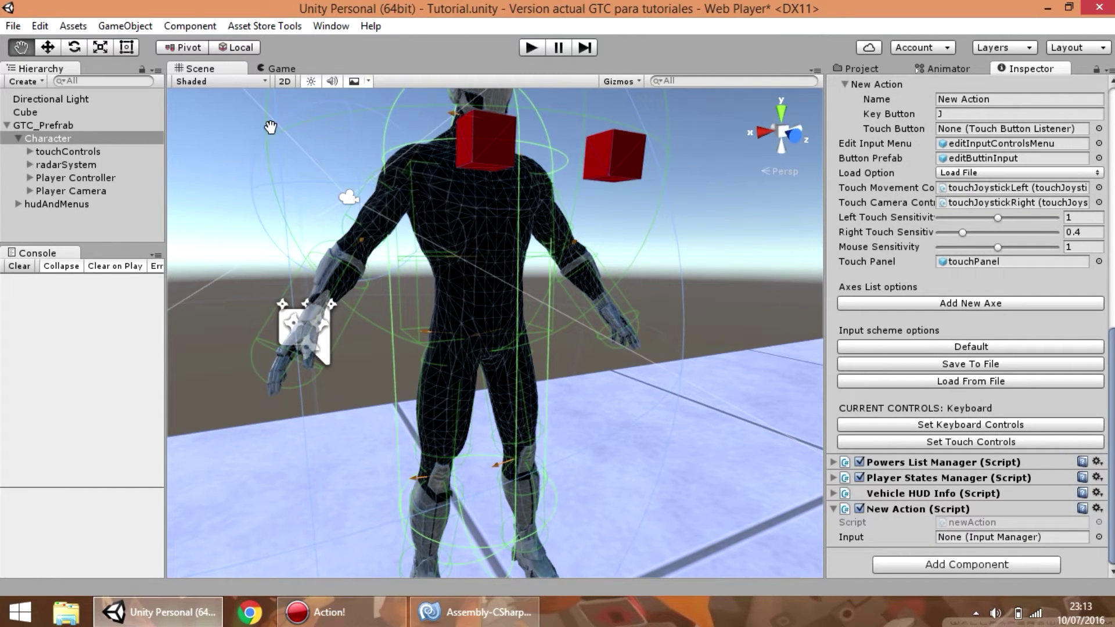
left_click(532, 46)
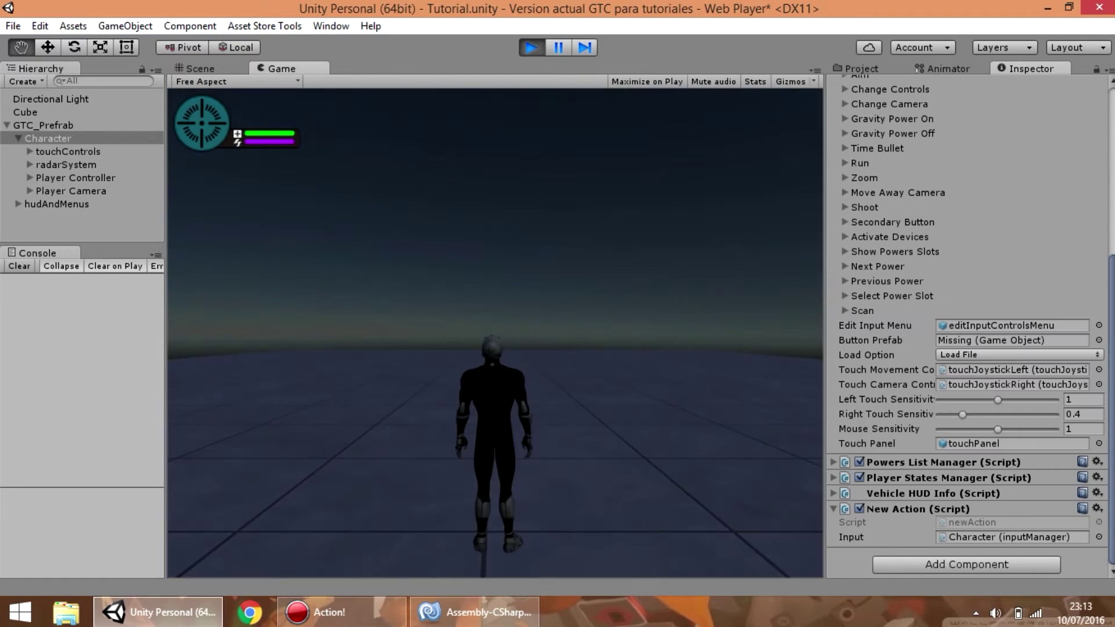
Pause the game, review the key pressed print in newAction.cs, then resume play.
key("Escape")
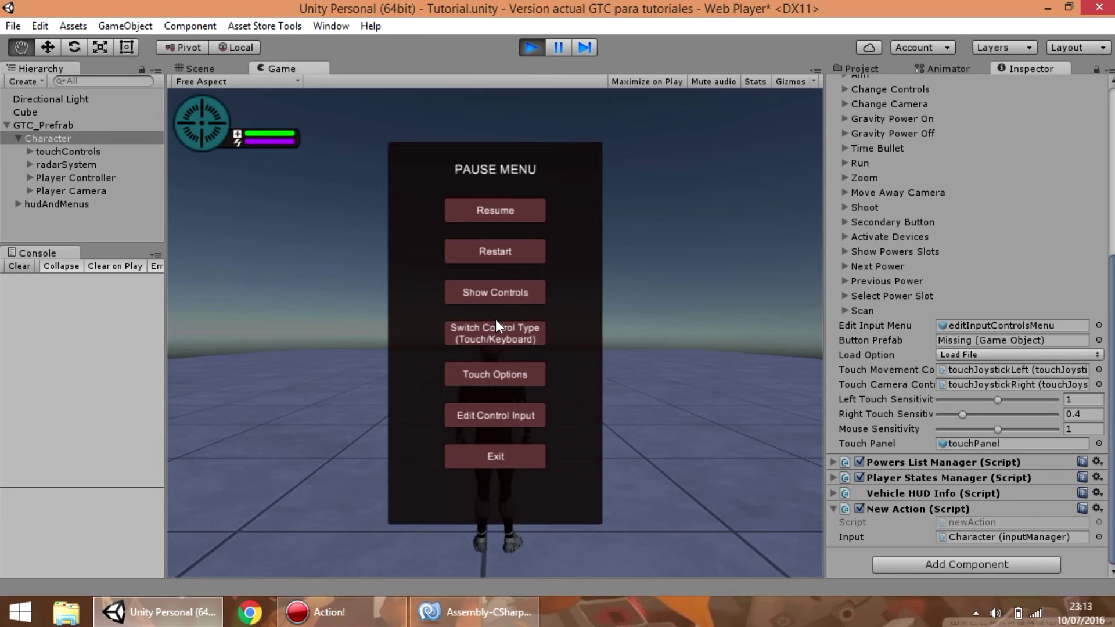
key("alt+Tab")
key("Left")
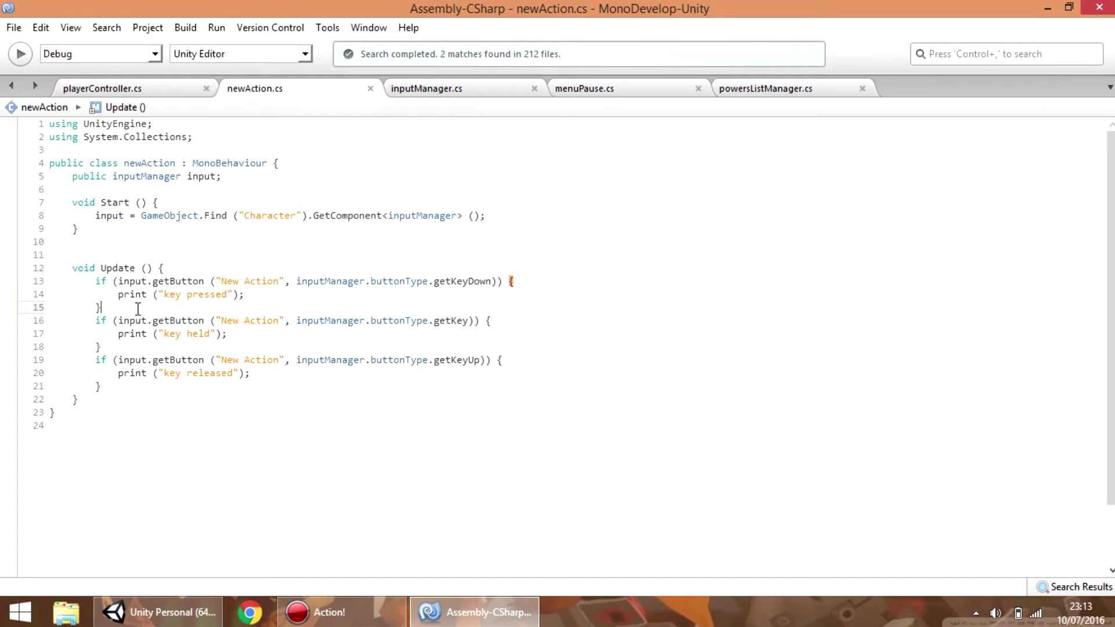
left_click_drag(116, 288, 256, 289)
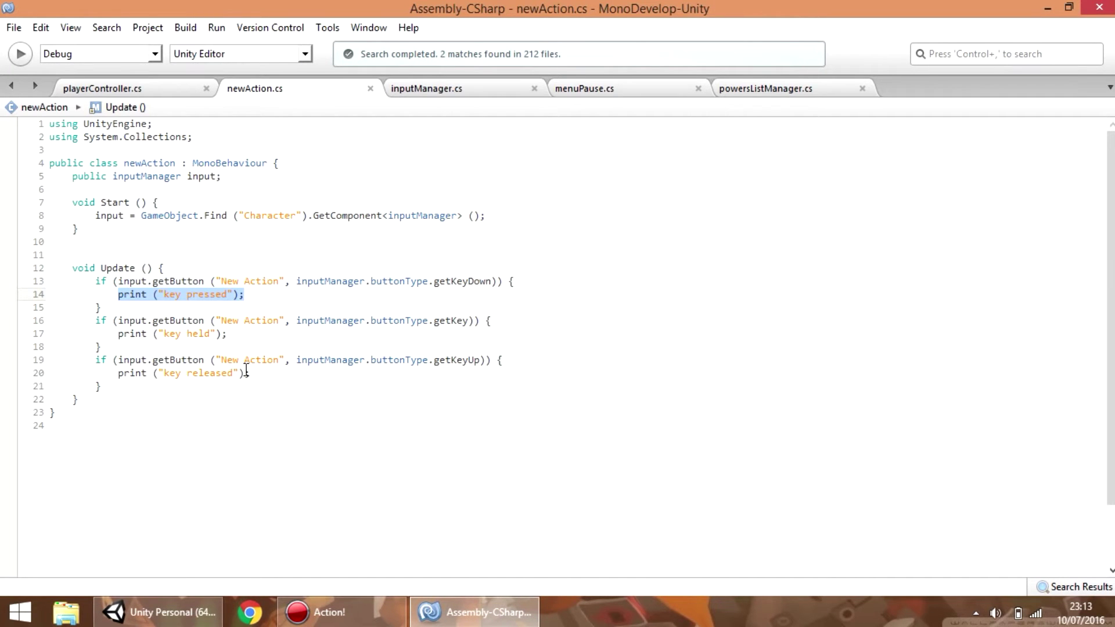
key("alt+Tab")
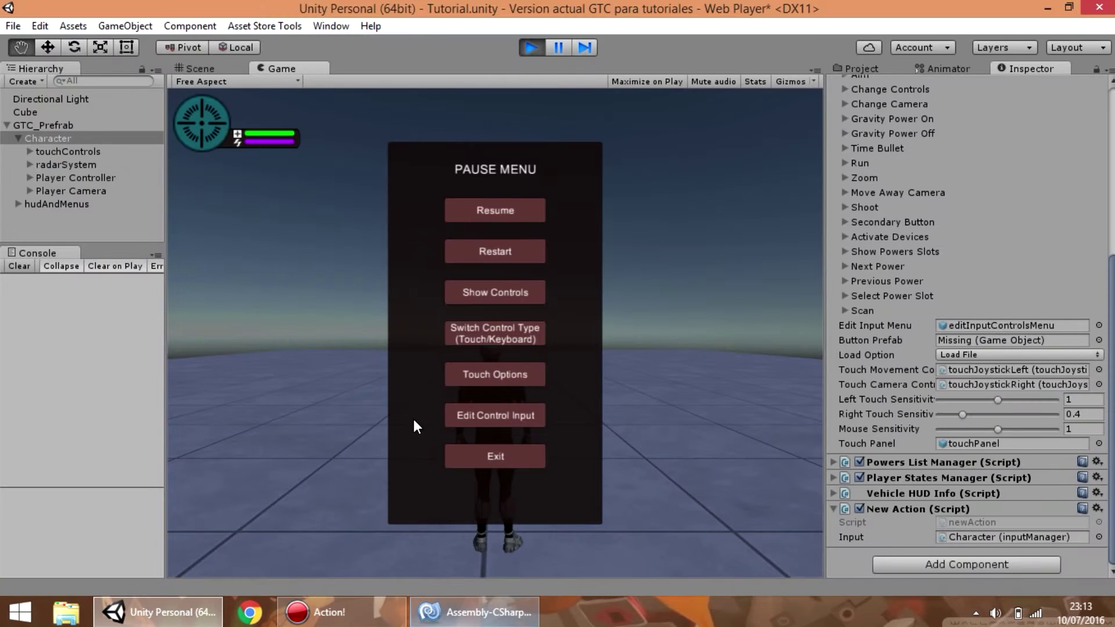
left_click(524, 211)
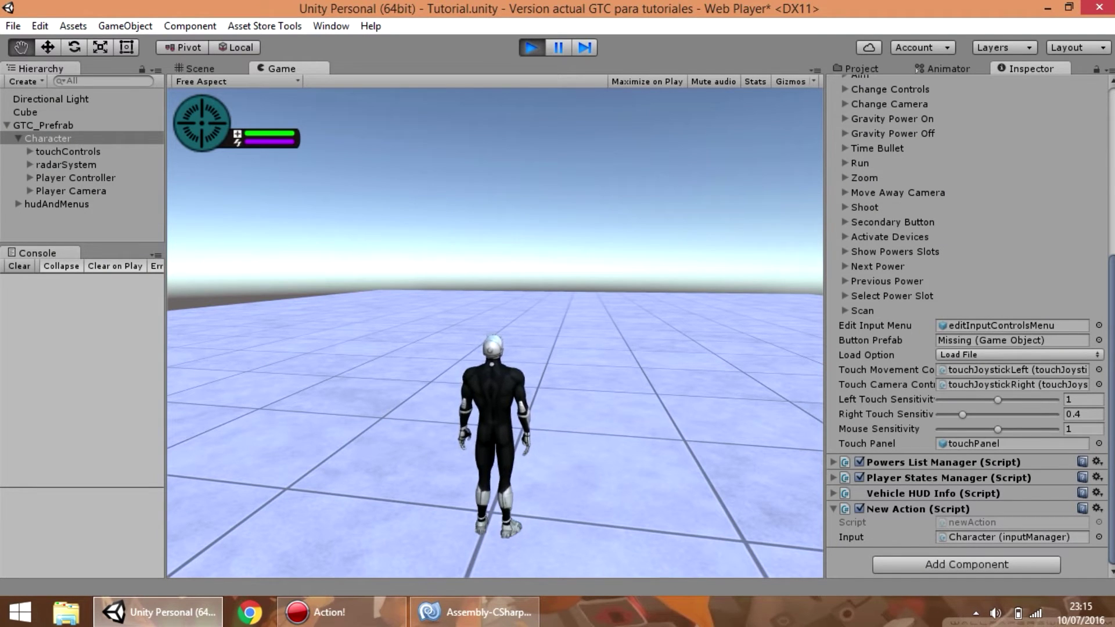
Pause again, stop Play mode, and scroll to the Input Manager's New Action axis.
key("Escape")
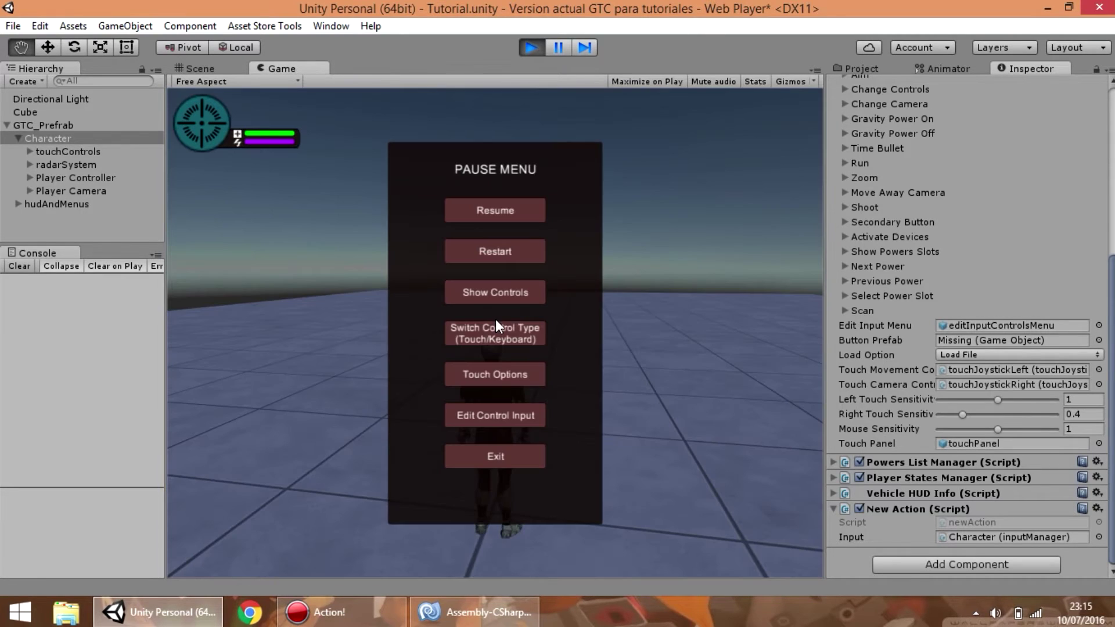
scroll(923, 440, "up", 5)
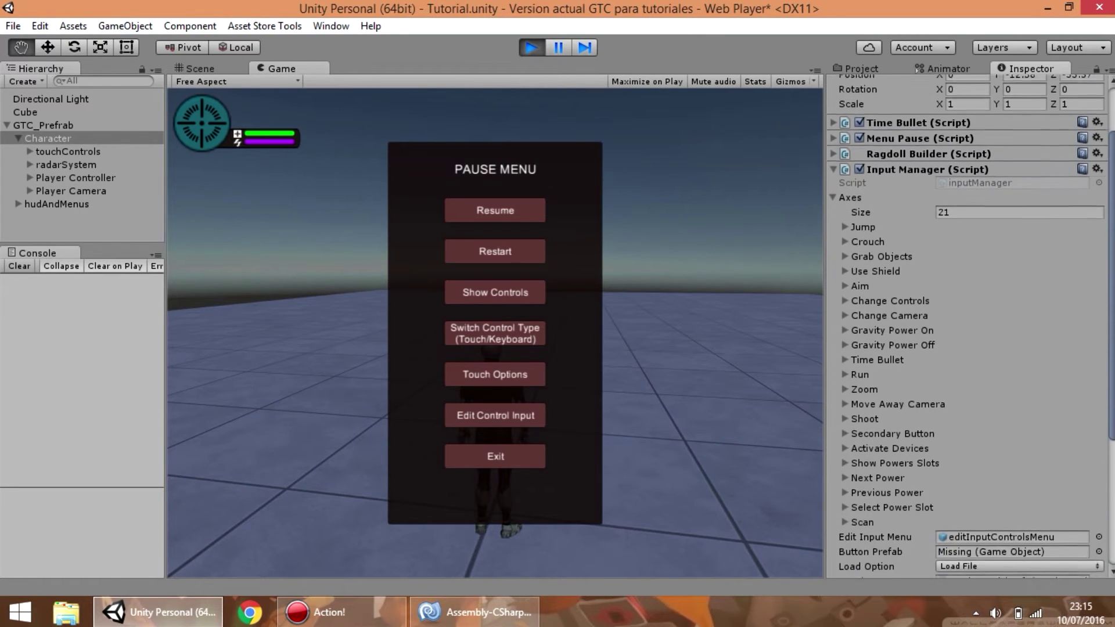
scroll(966, 325, "down", 5)
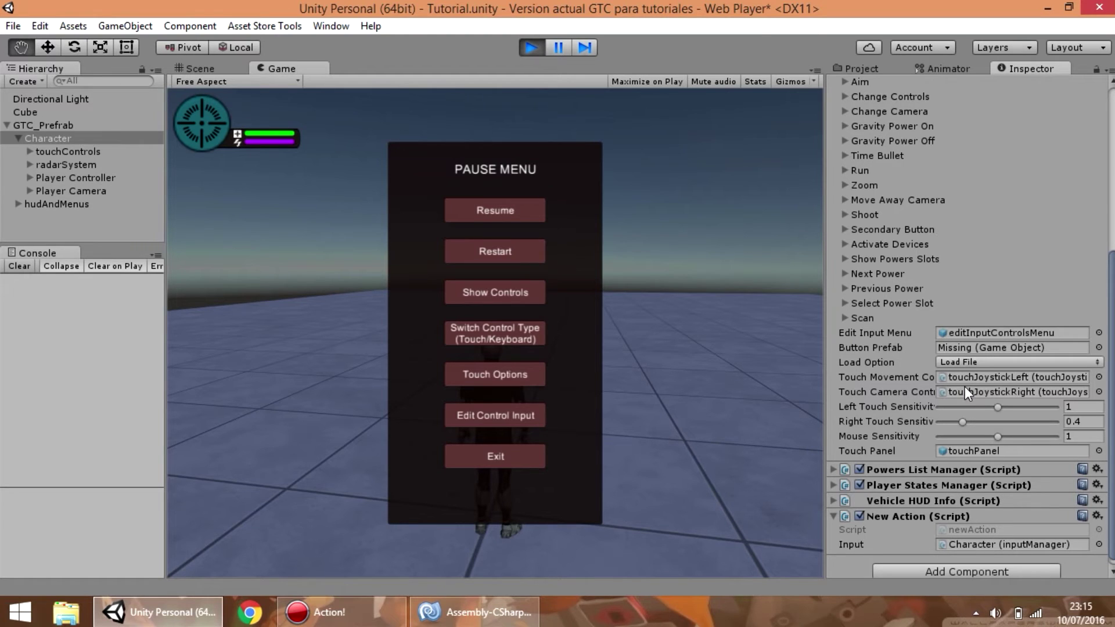
scroll(999, 262, "up", 4)
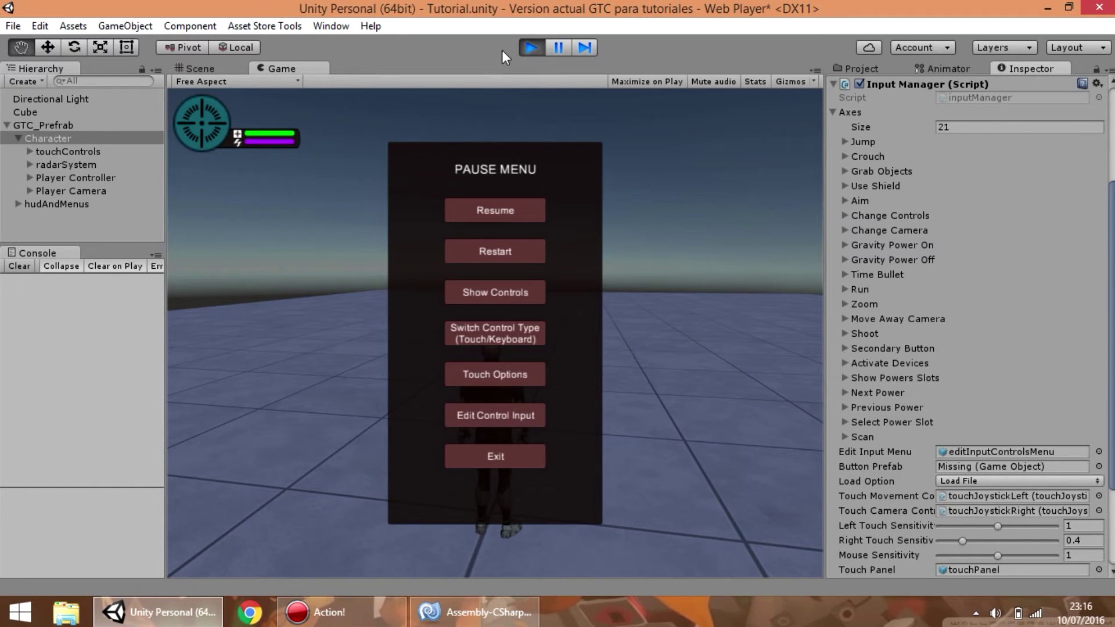
scroll(886, 429, "down", 4)
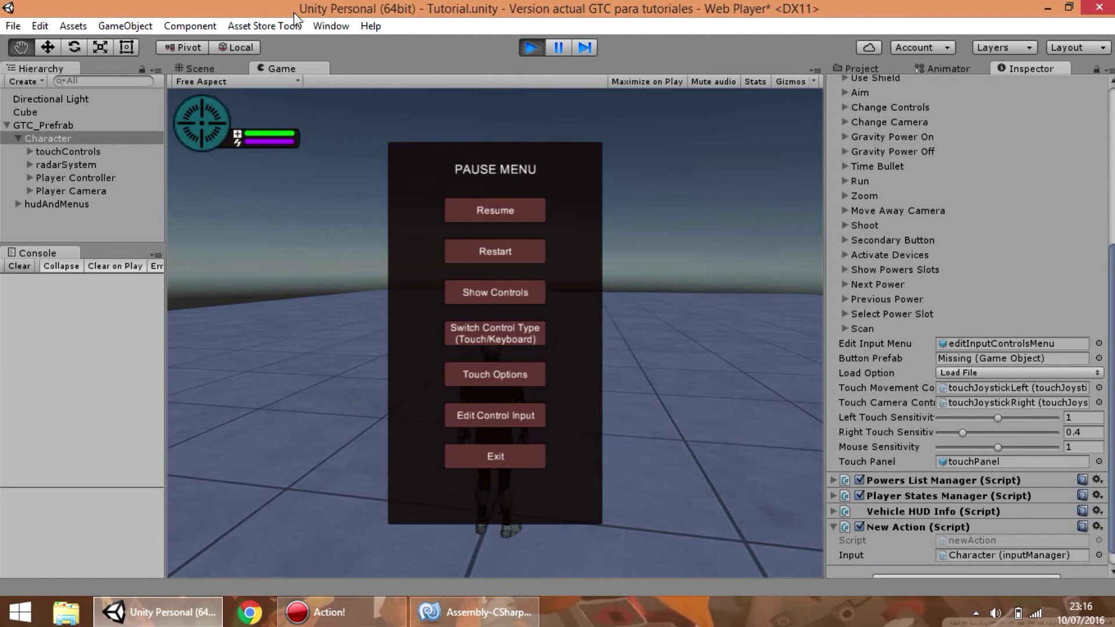
left_click(520, 51)
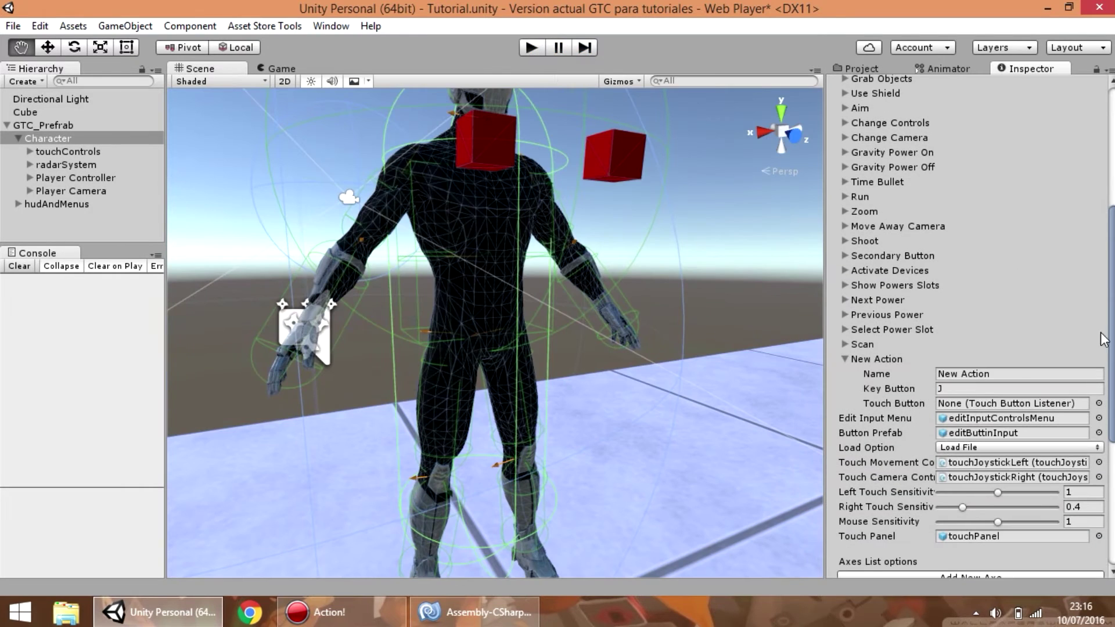
scroll(970, 325, "down", 9)
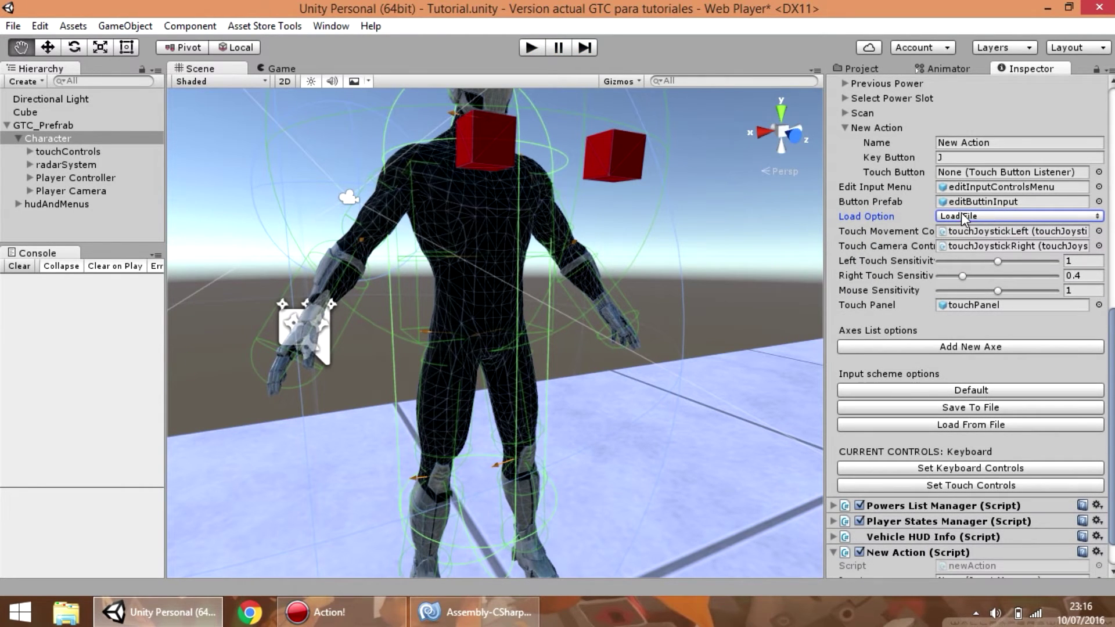
Switch Load Option to Load Editor Config and scroll through the axes list.
left_click(974, 217)
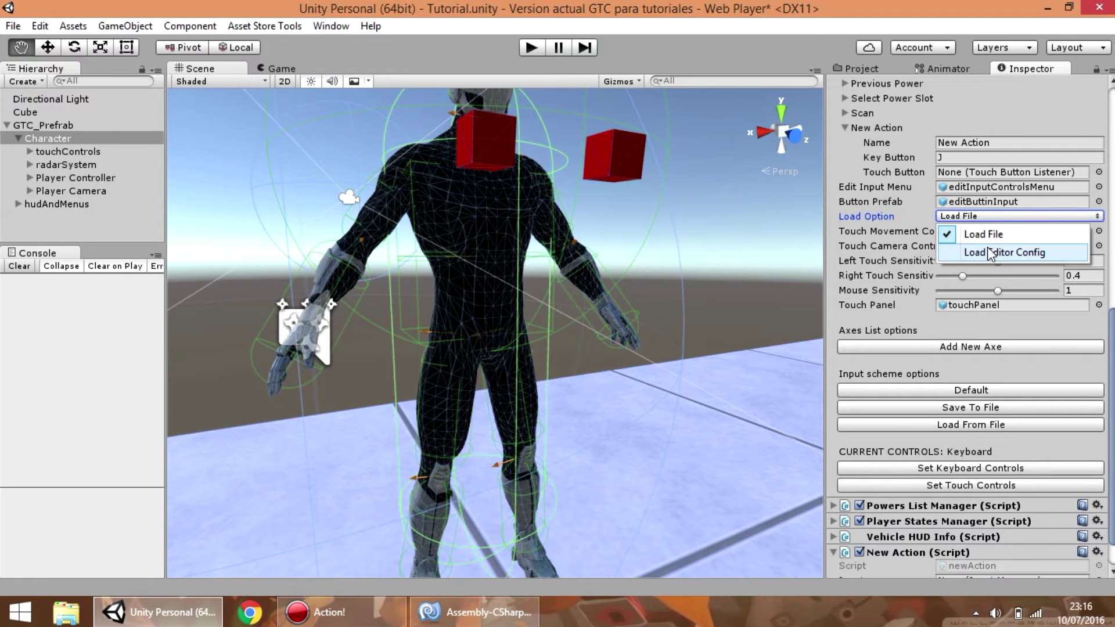
left_click(1007, 252)
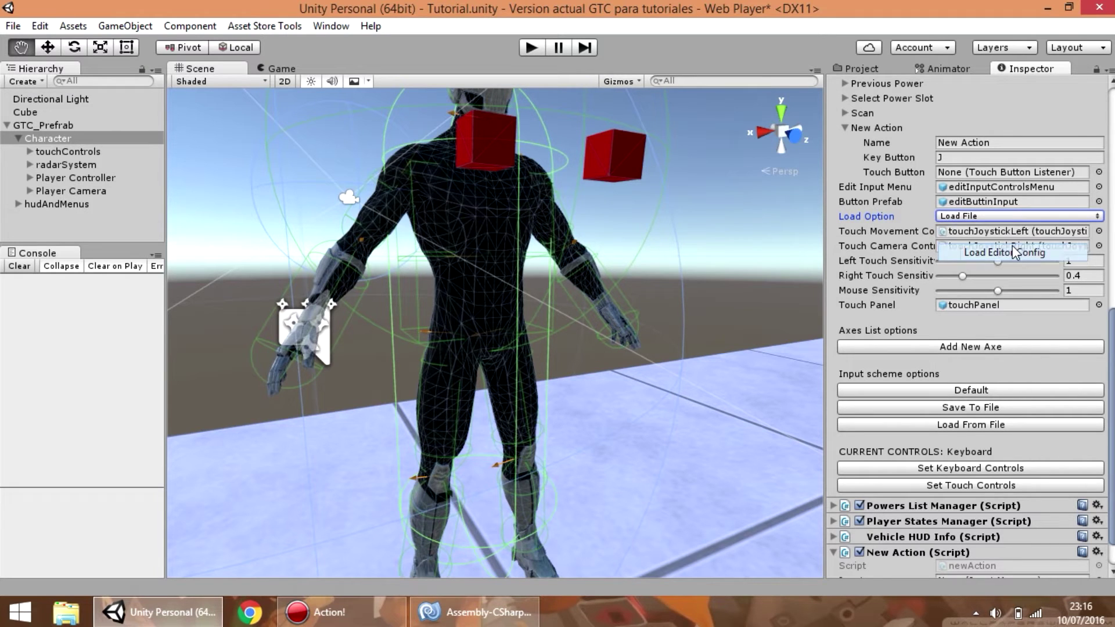
scroll(1012, 245, "up", 9)
scroll(1040, 168, "up", 1)
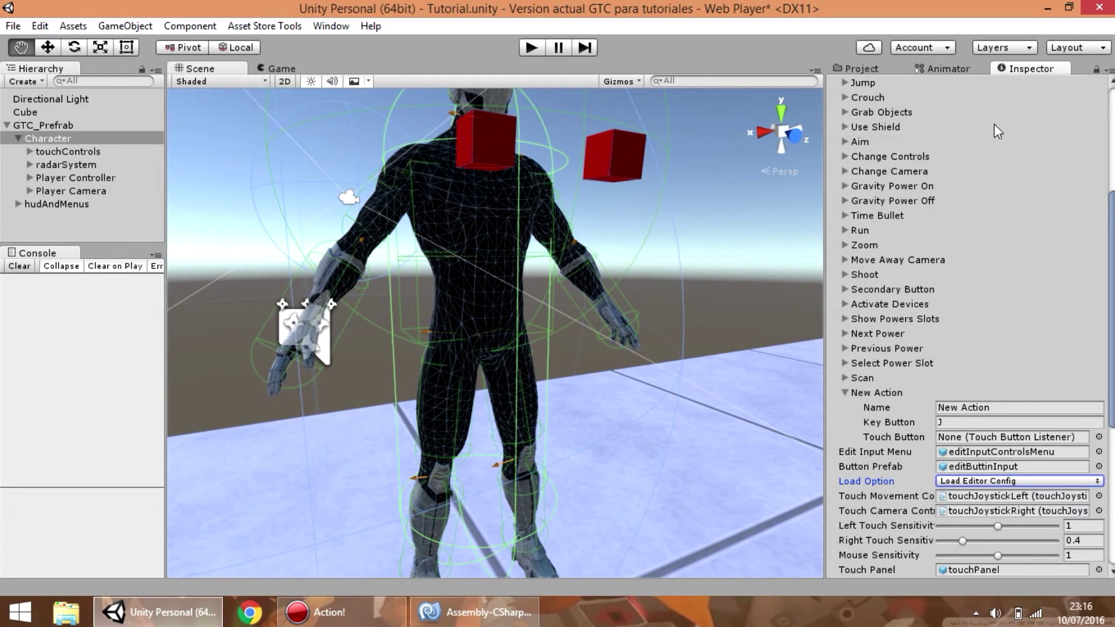
scroll(1036, 406, "down", 10)
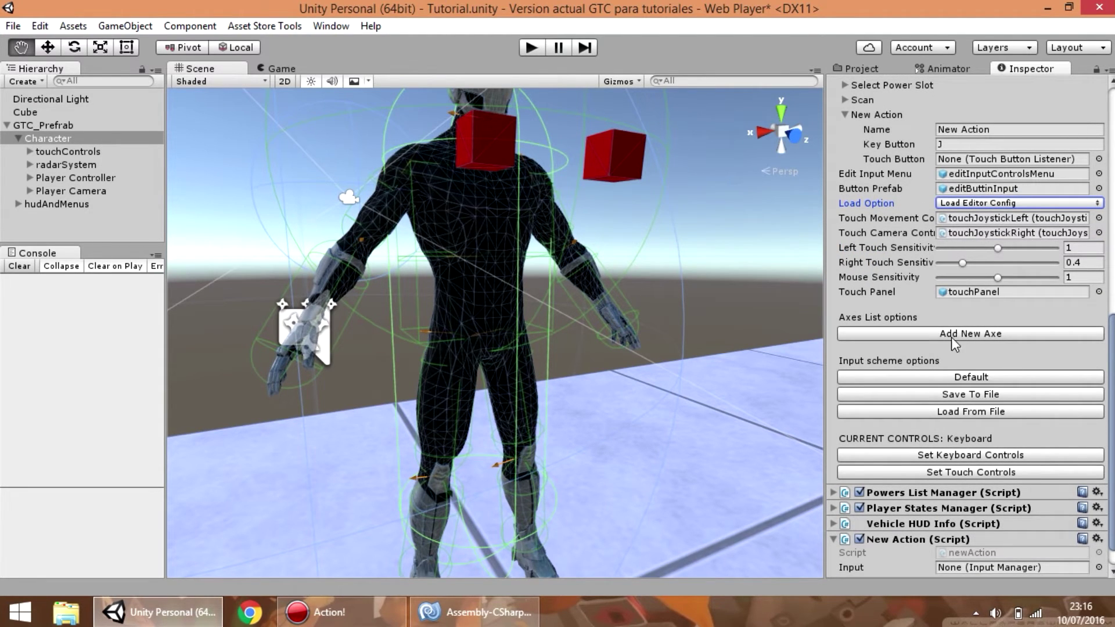
scroll(1004, 238, "up", 8)
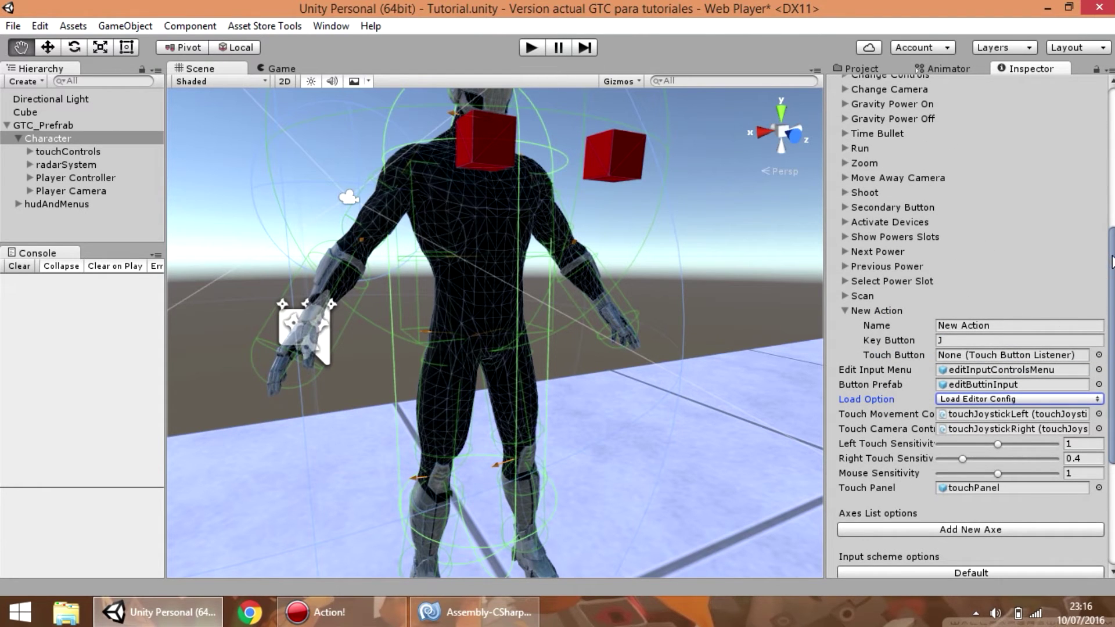
scroll(991, 324, "down", 5)
Set Load Option back to Load File and start Play mode.
left_click(1015, 247)
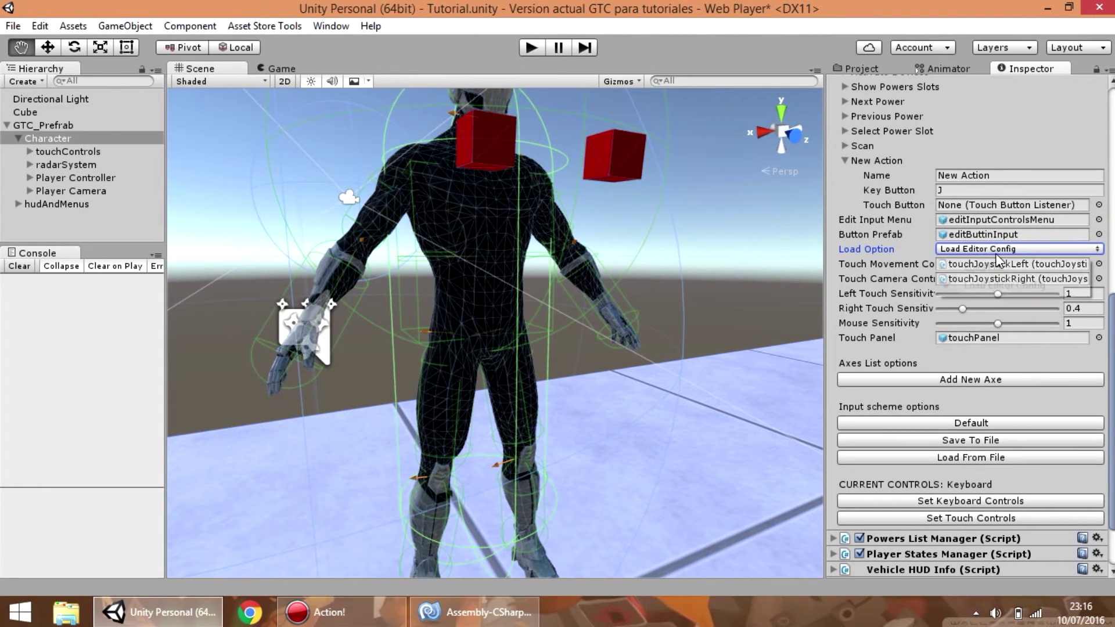
left_click(981, 267)
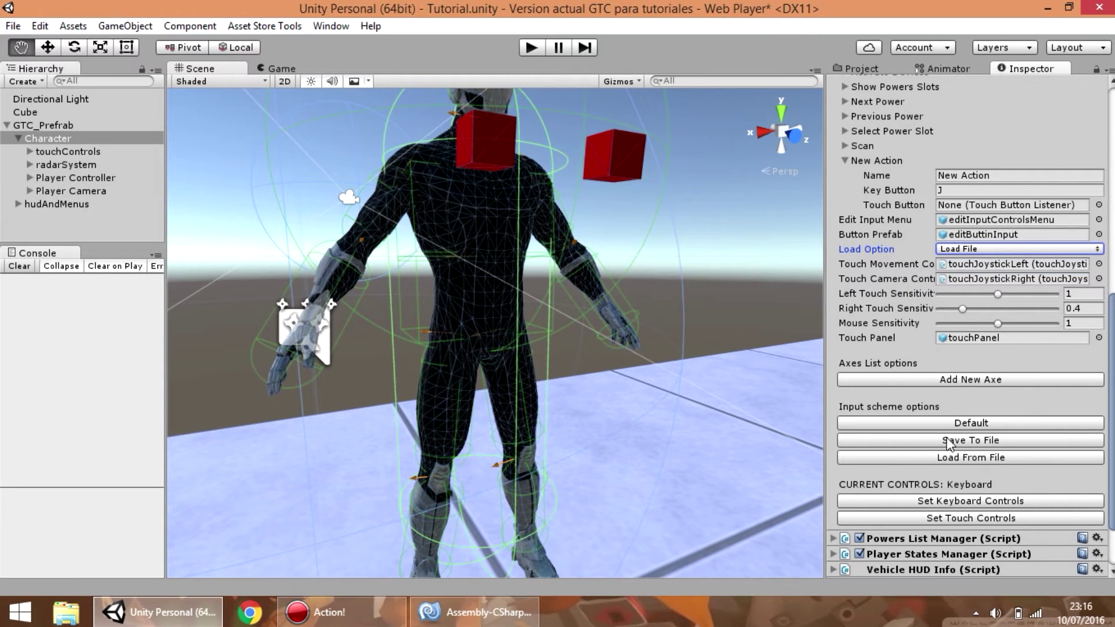
left_click(528, 47)
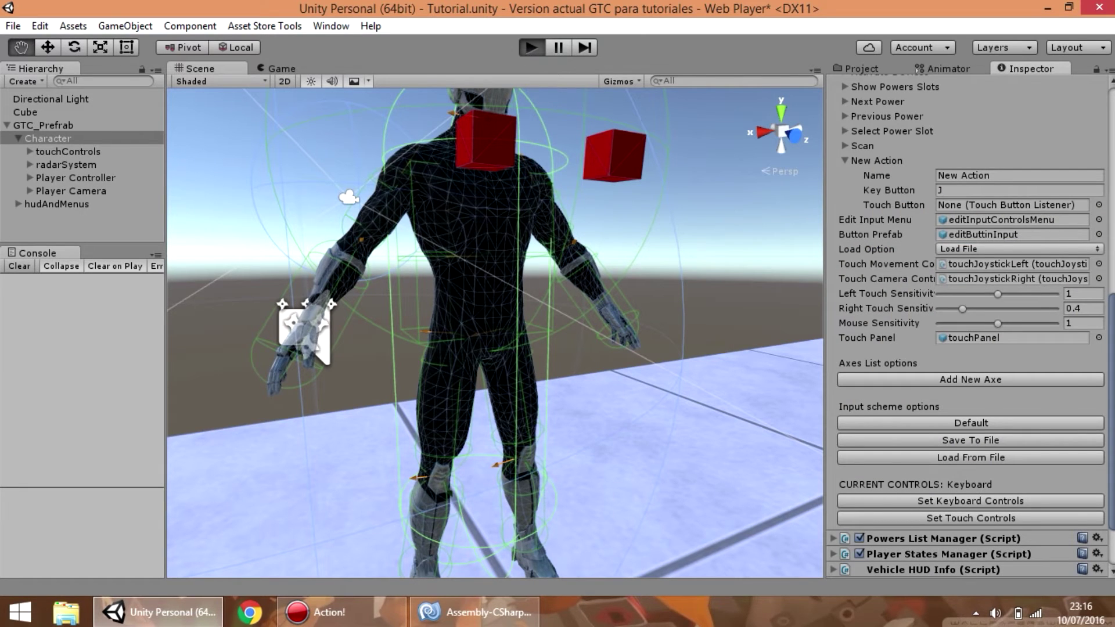
Press, hold and release J several times to log the three messages, then pause the game.
key("j")
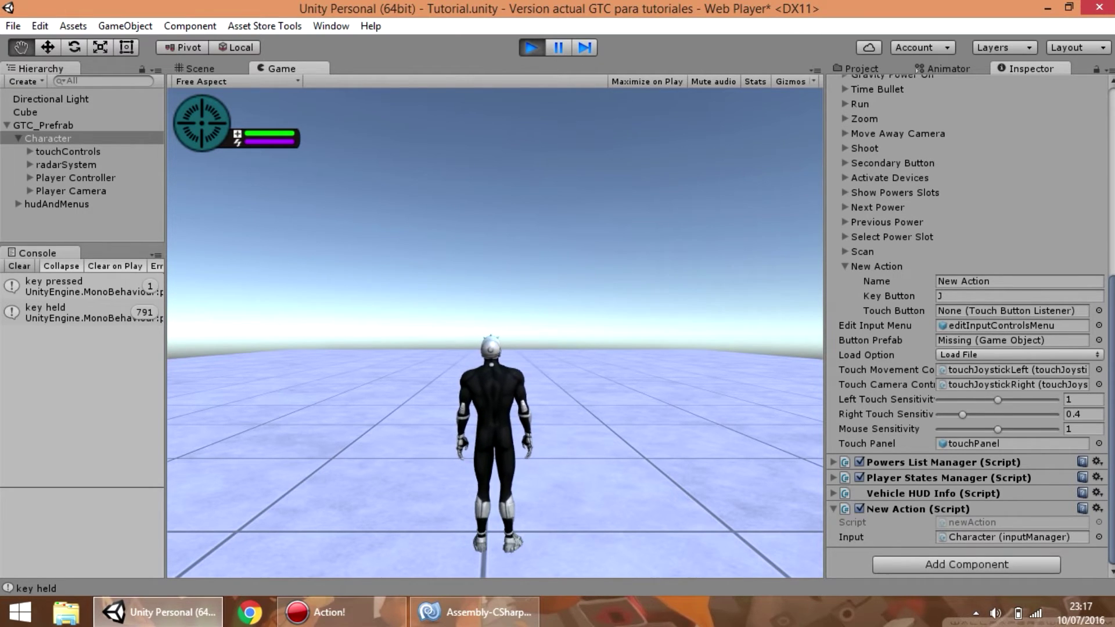
key("j")
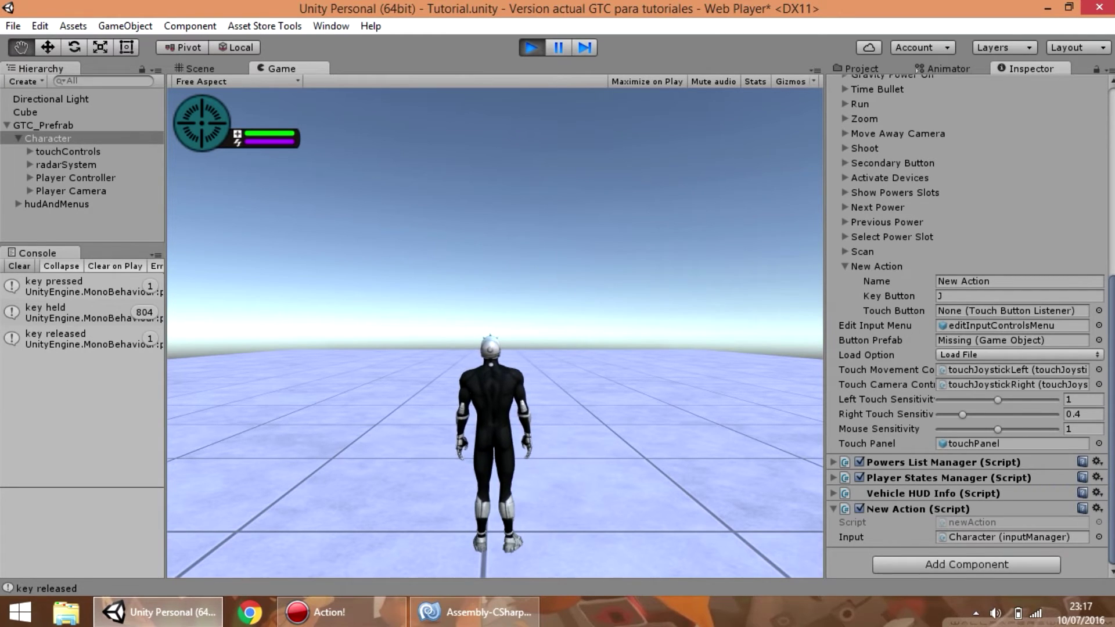
key("j")
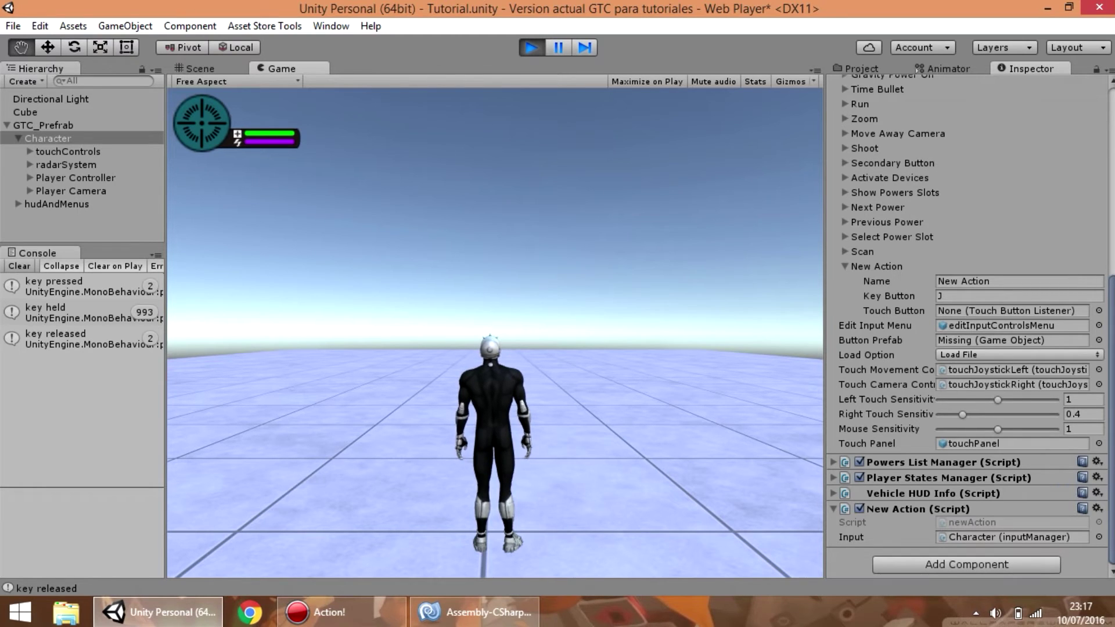
key("j")
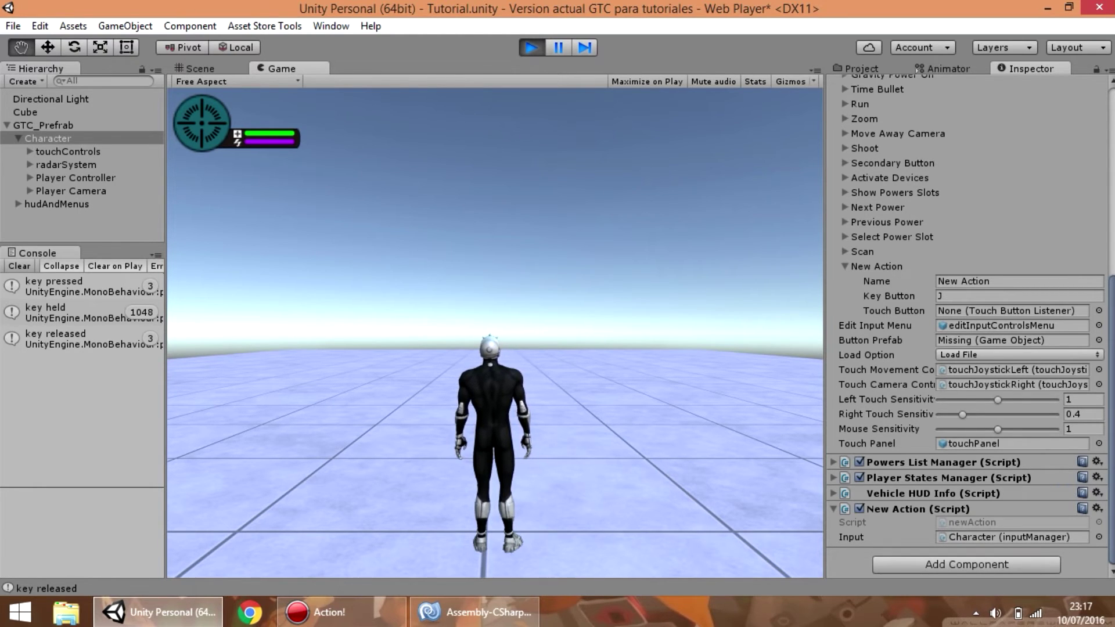
key("j")
key("Escape")
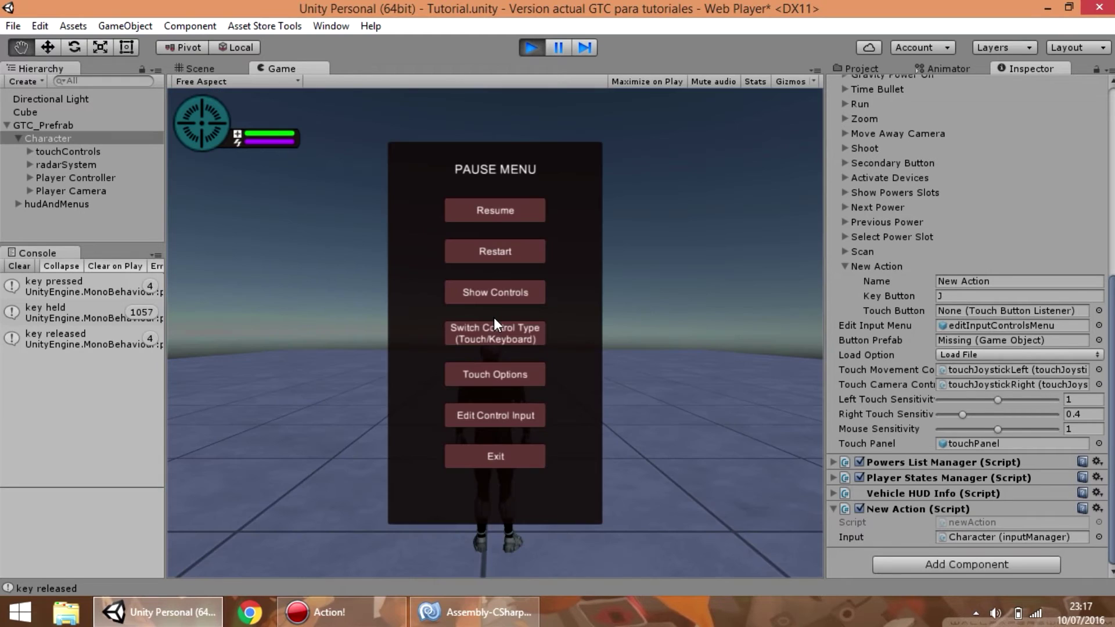
scroll(874, 257, "up", 2)
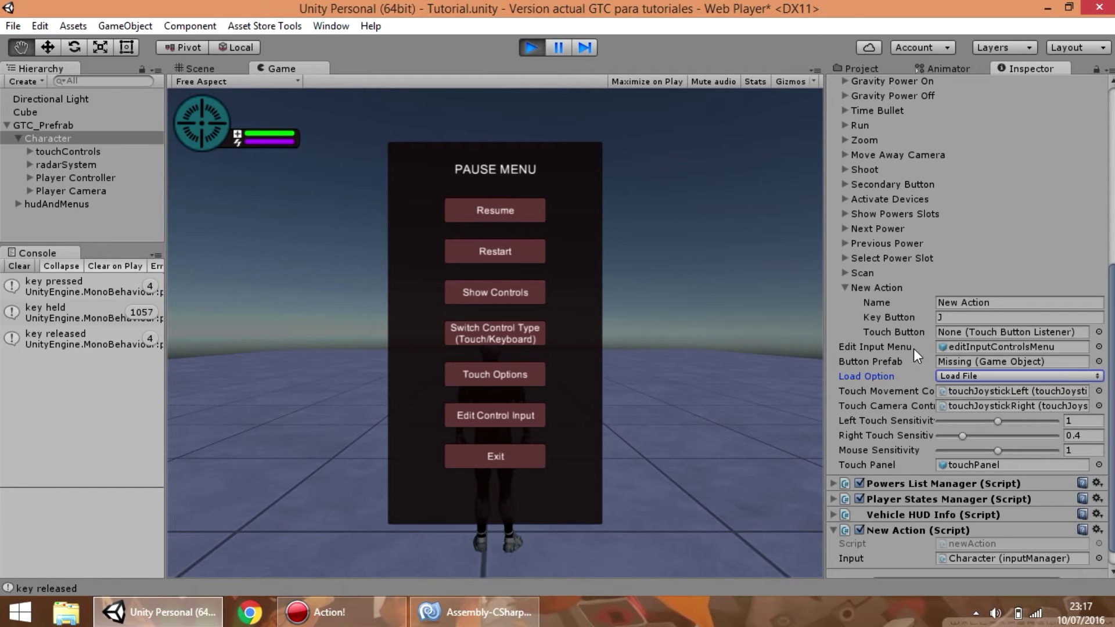
scroll(914, 348, "up", 10)
scroll(914, 348, "down", 10)
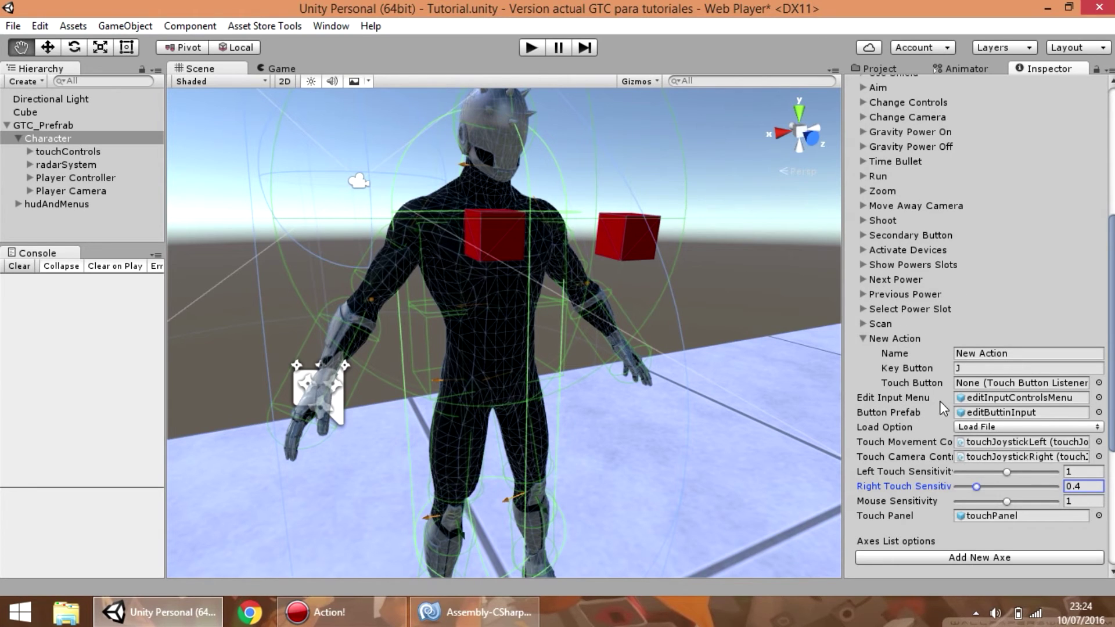
Start play and open Edit Control Input to check New Action is listed on J.
left_click(529, 49)
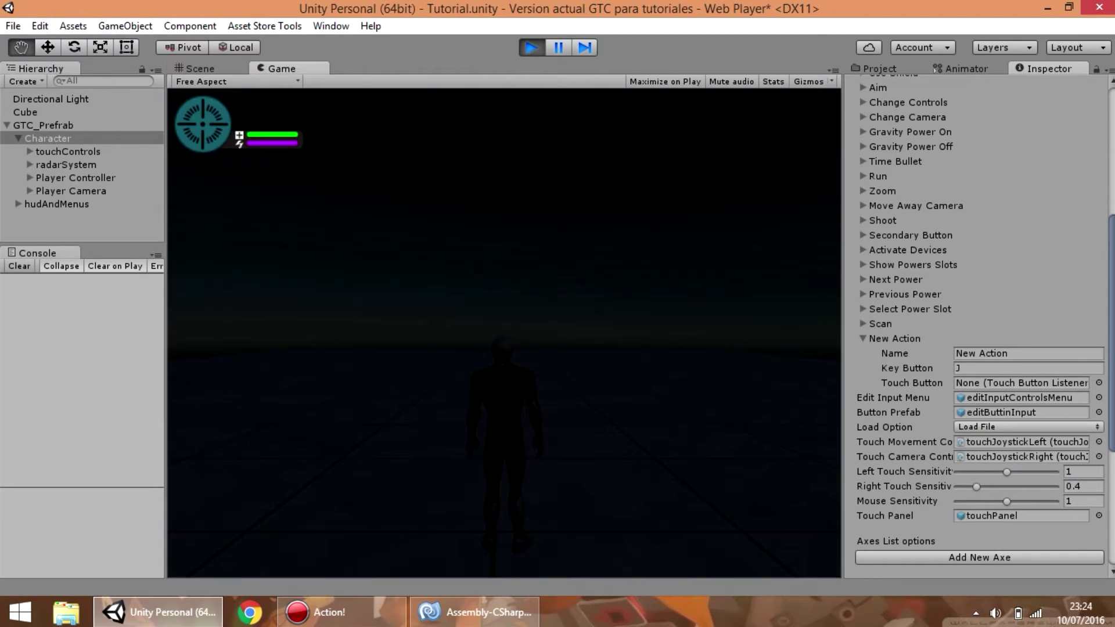
key("Escape")
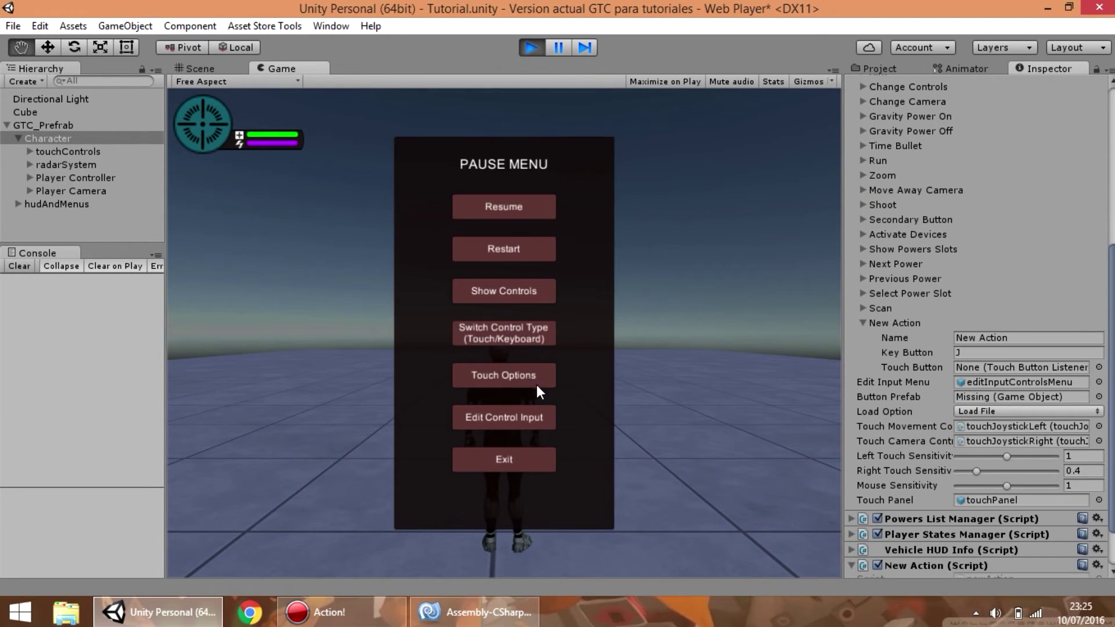
left_click(529, 420)
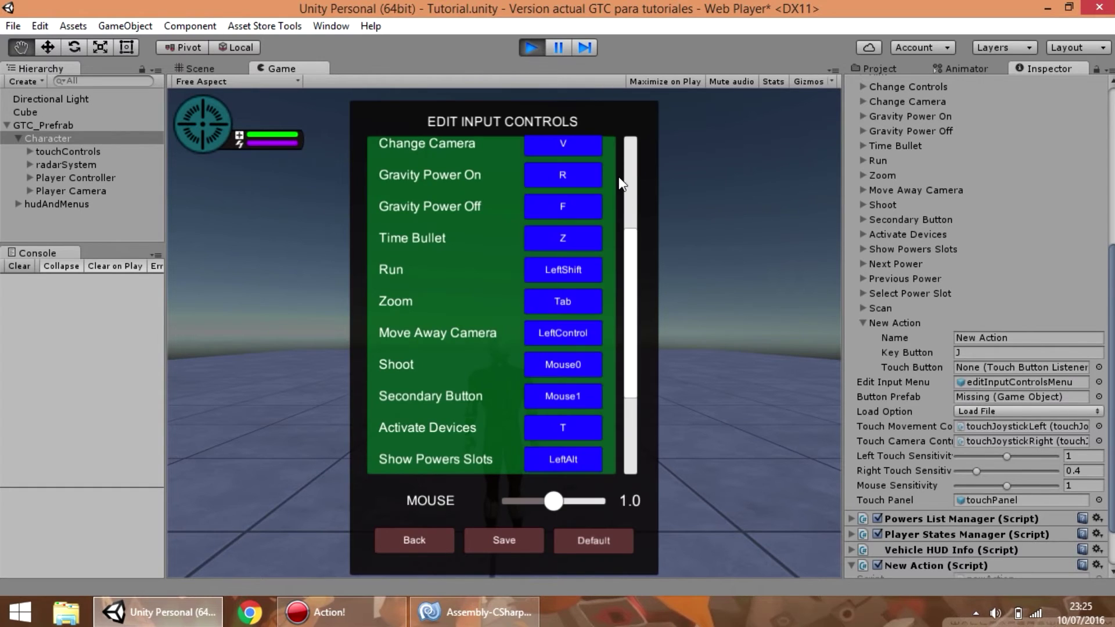
left_click_drag(633, 260, 661, 380)
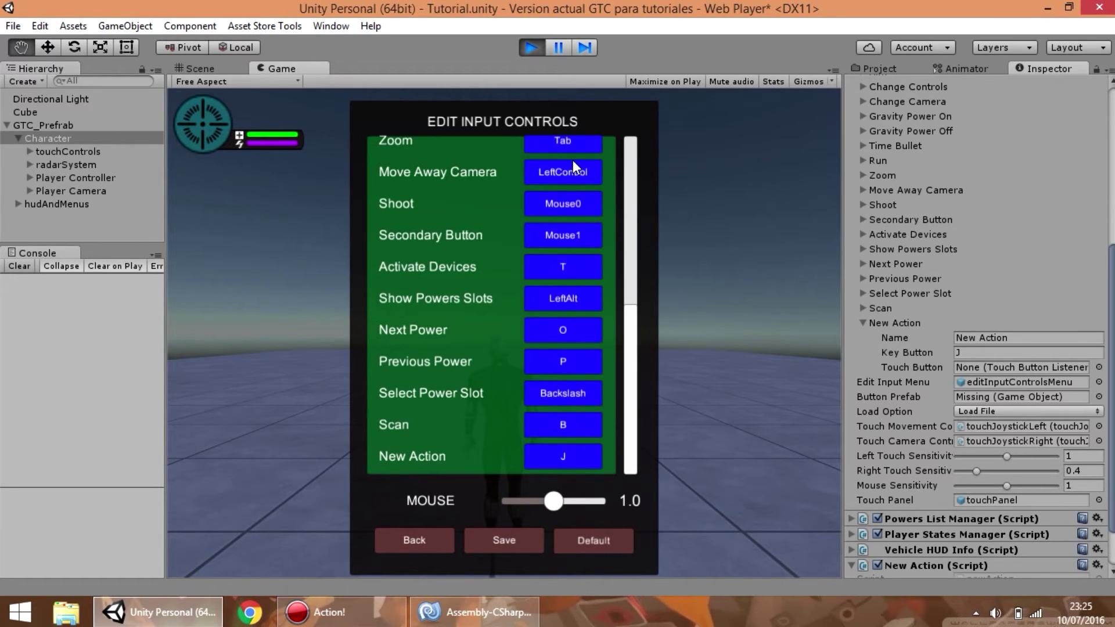
left_click_drag(631, 369, 629, 151)
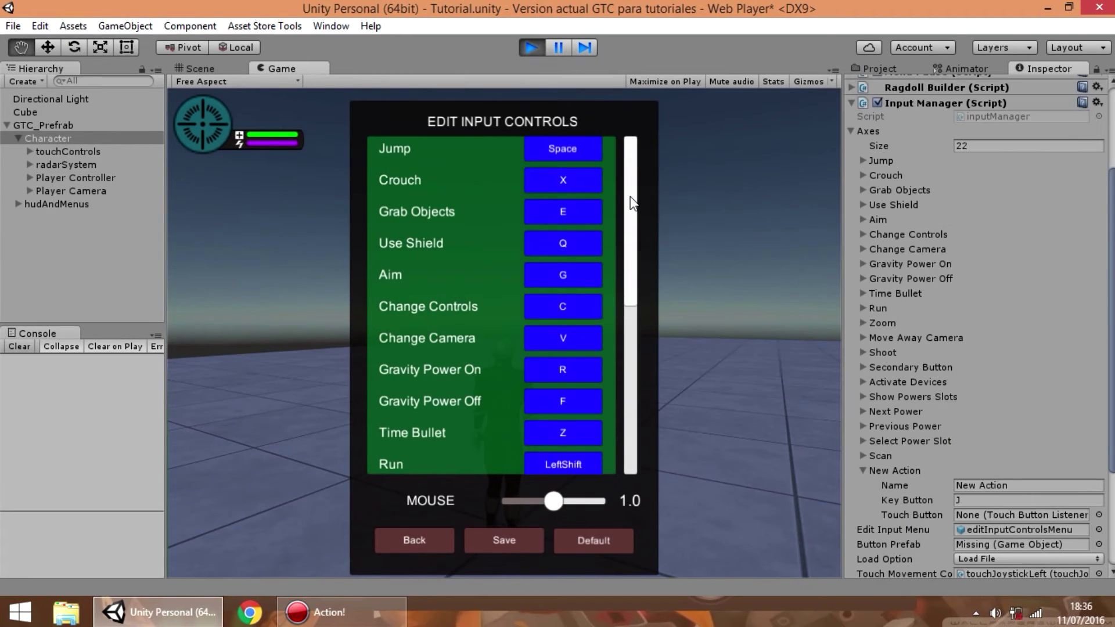
left_click_drag(629, 175, 627, 360)
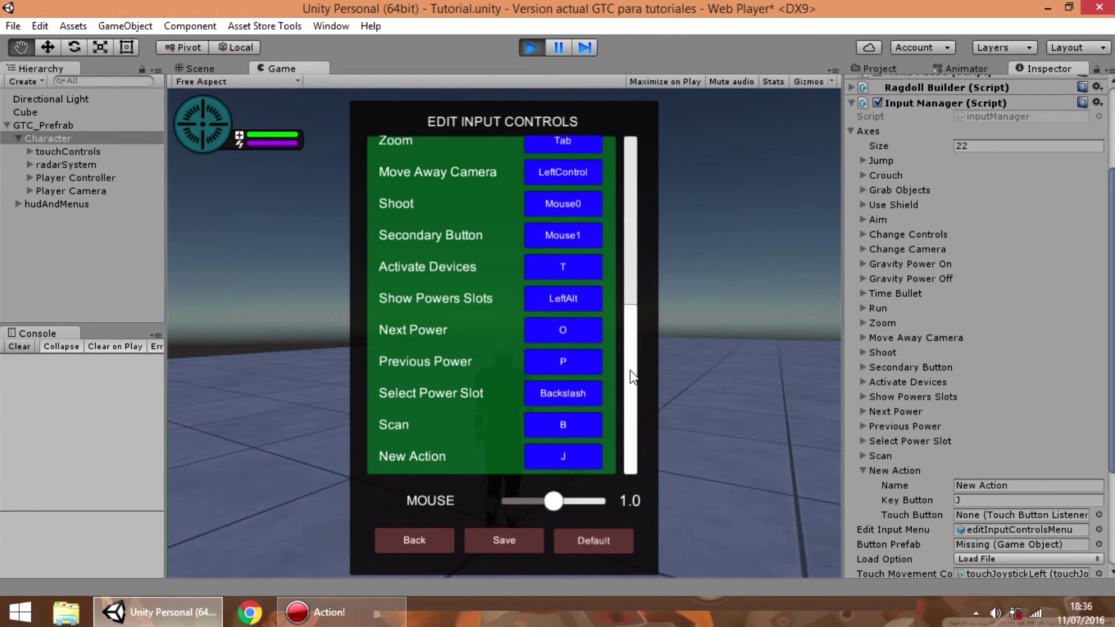
left_click_drag(632, 376, 626, 191)
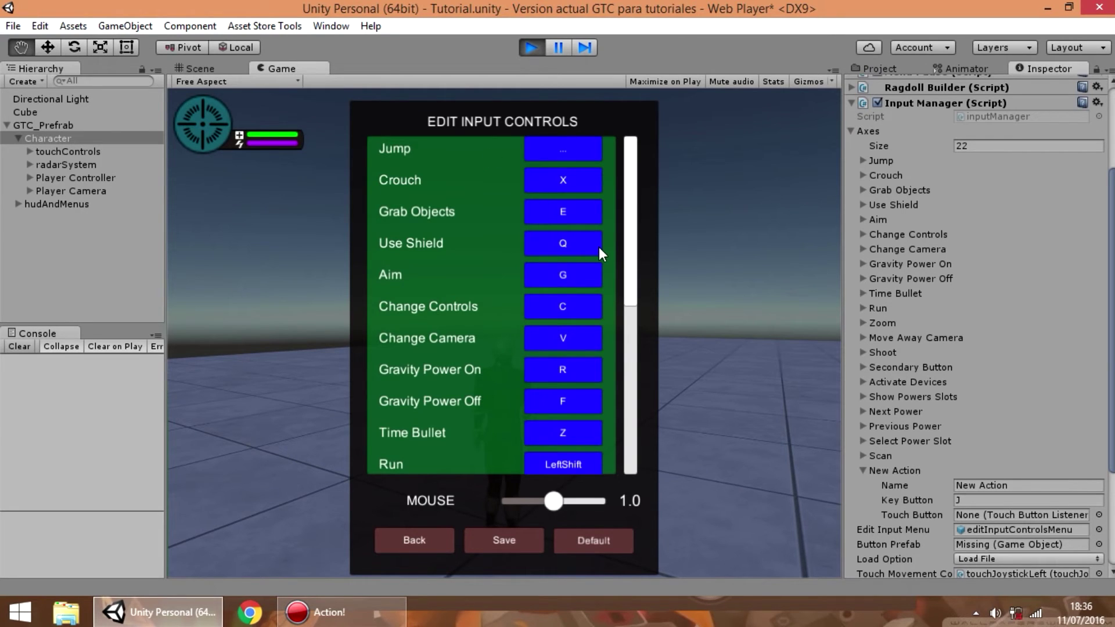
Rebind Jump to L, save the bindings, resume briefly, then stop Play mode.
key("l")
left_click(515, 541)
left_click(540, 212)
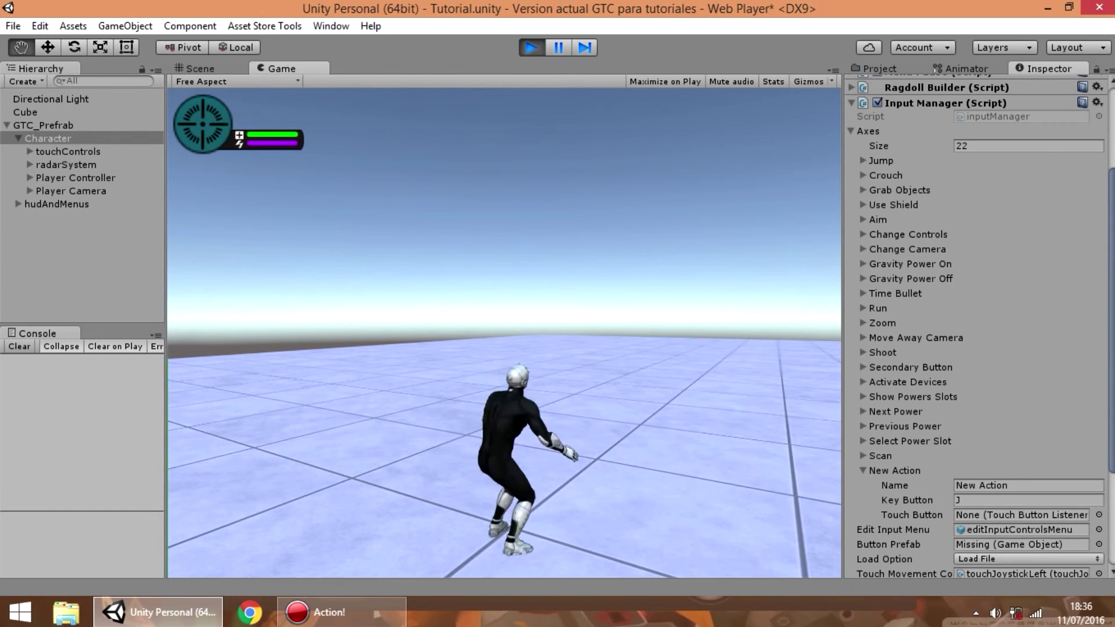
key("Escape")
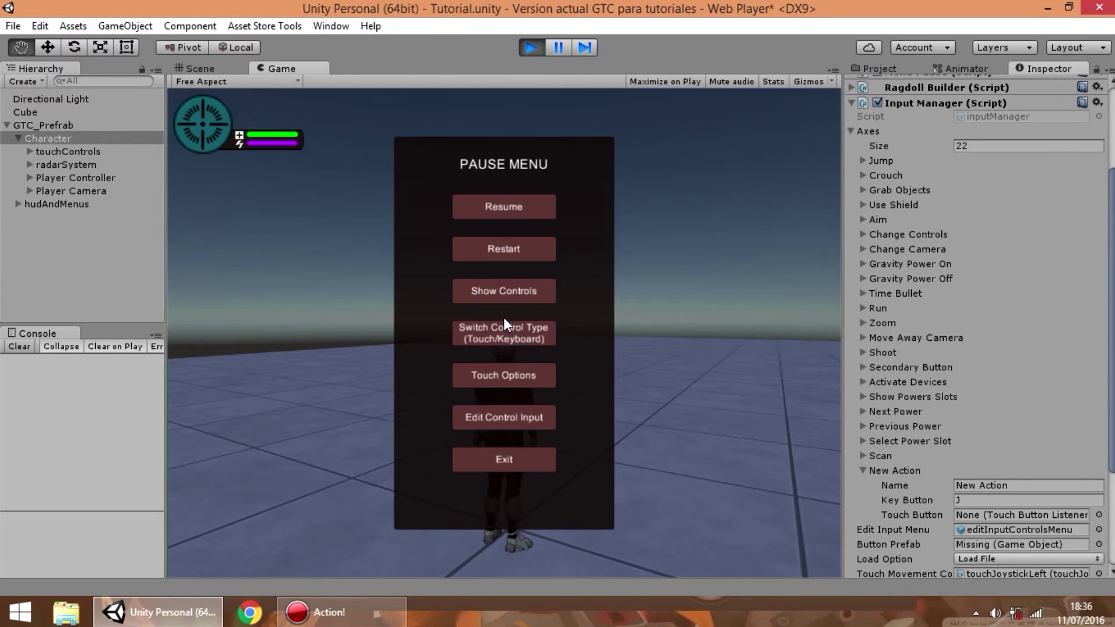
left_click(528, 47)
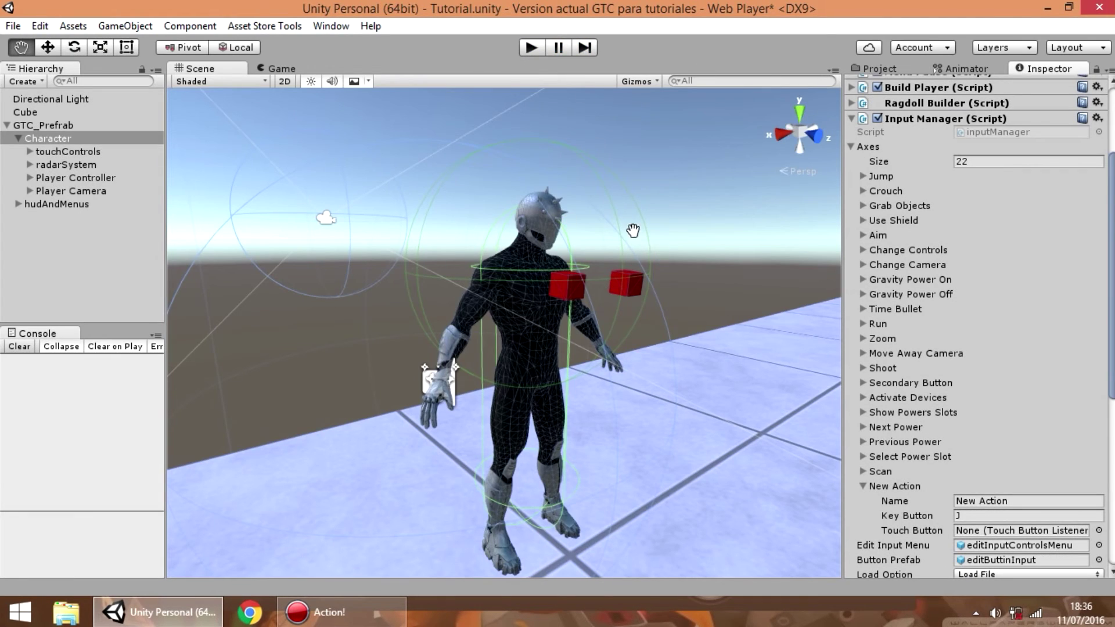
Check the Jump axis's key L and Jump touch button binding, then enter play mode.
scroll(920, 152, "up", 2)
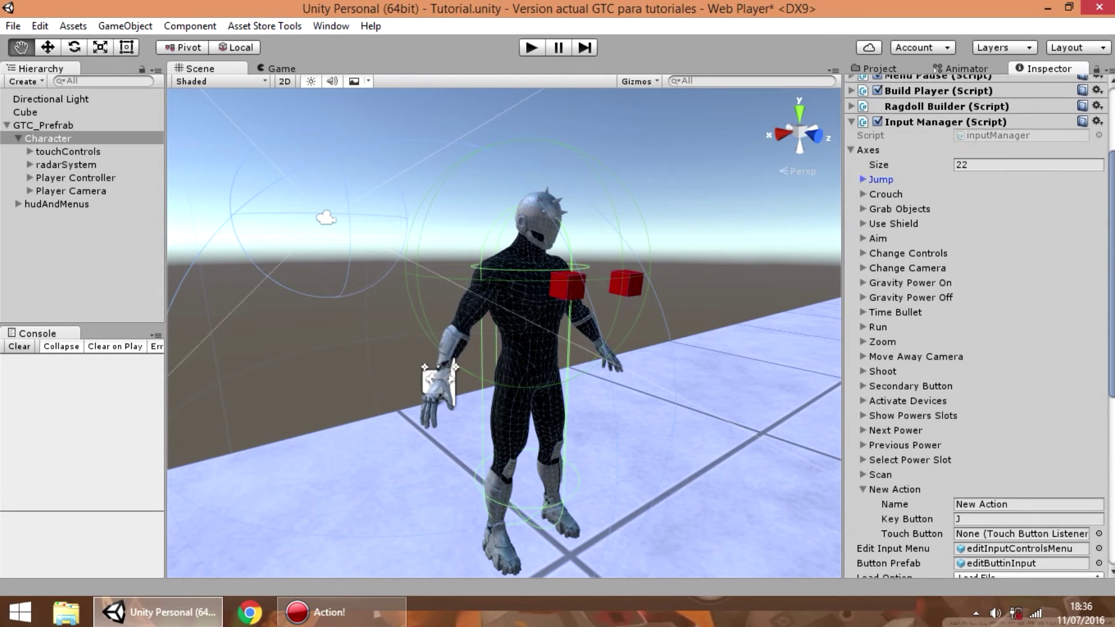
left_click(862, 205)
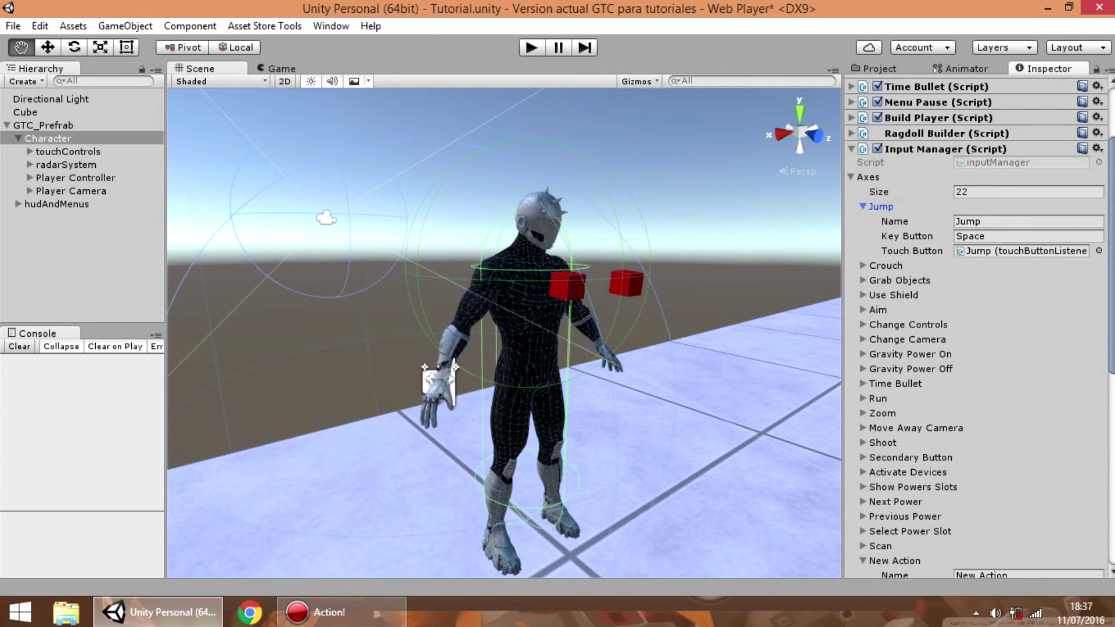
scroll(1085, 160, "down", 3)
scroll(1086, 160, "up", 5)
scroll(1086, 160, "down", 3)
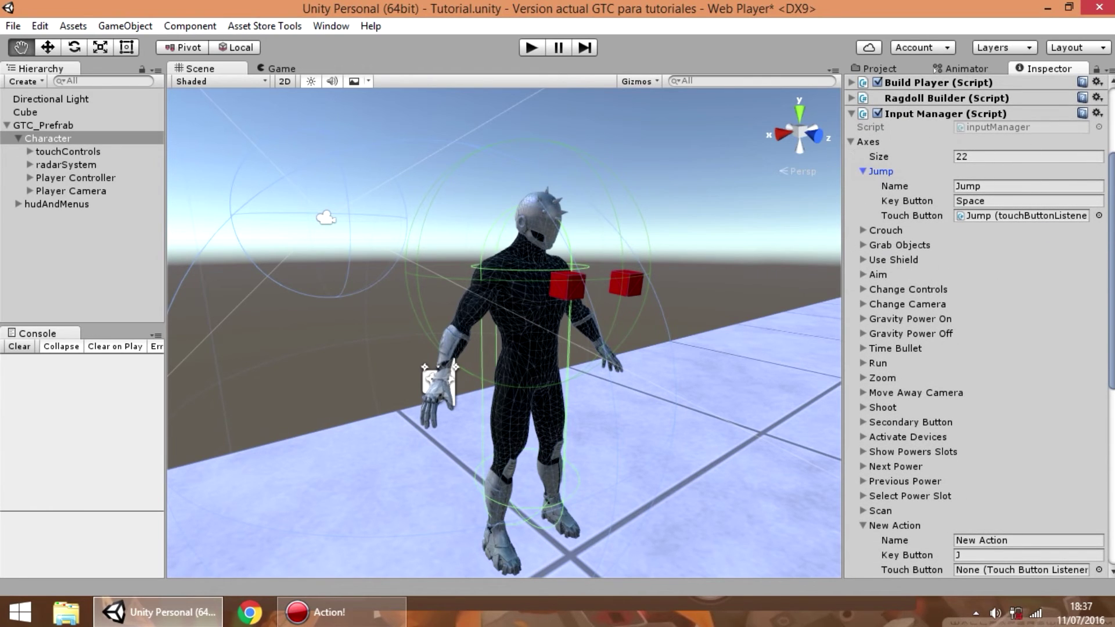
scroll(976, 325, "down", 5)
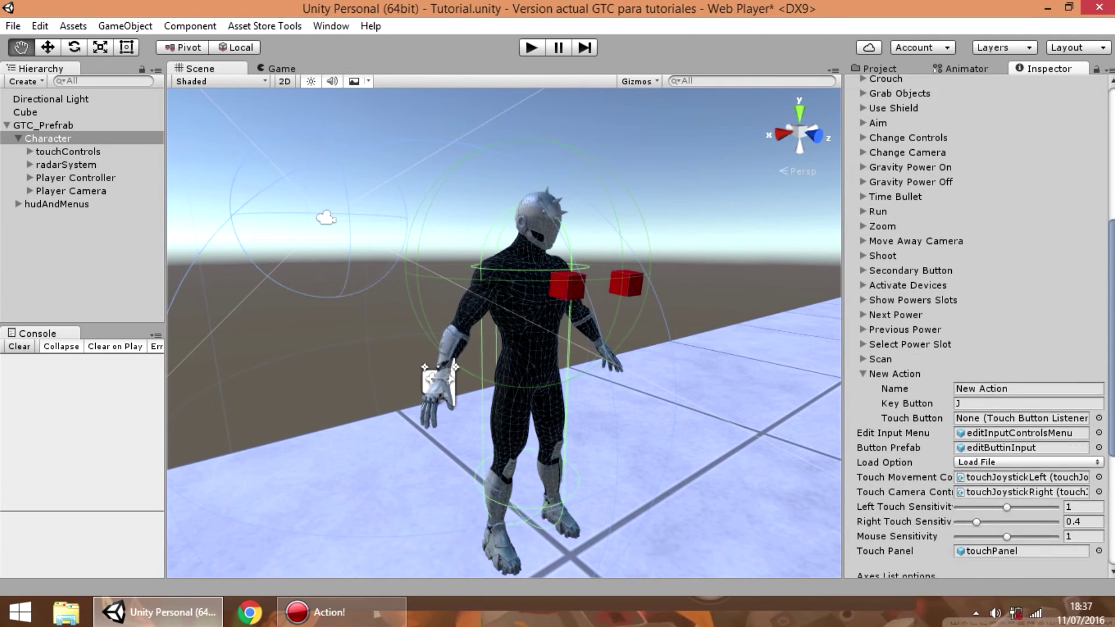
scroll(987, 407, "down", 6)
left_click(987, 428)
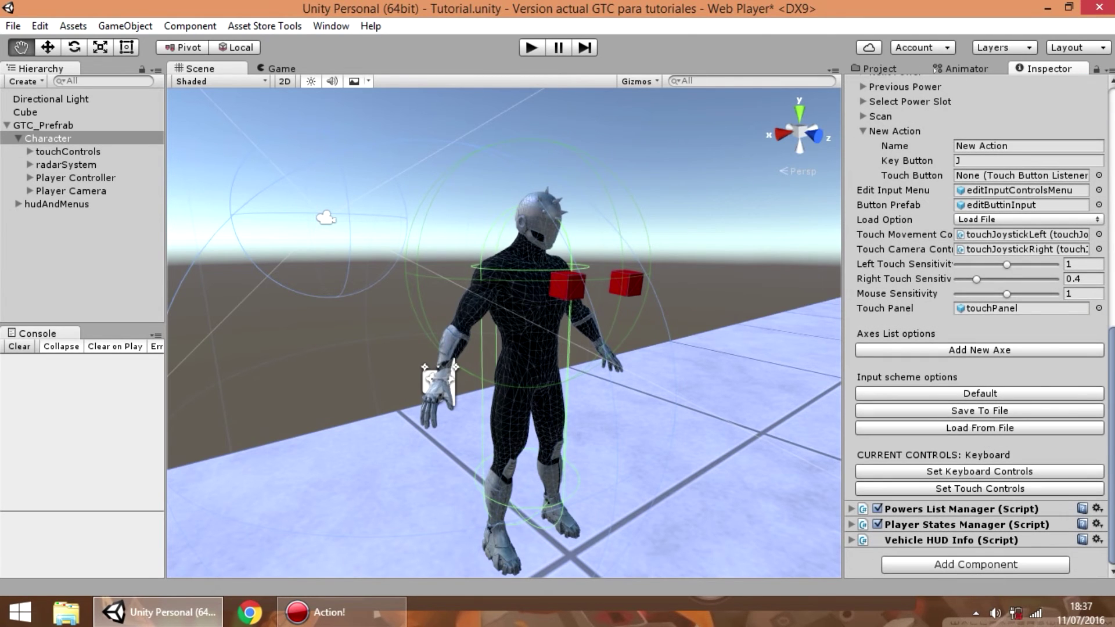
scroll(935, 193, "up", 10)
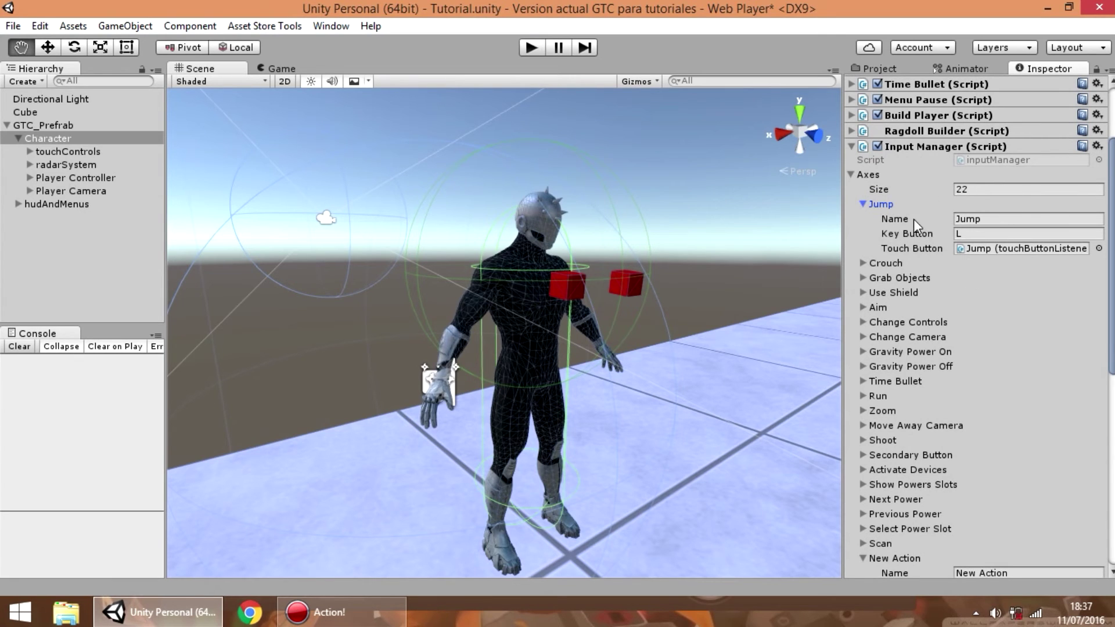
left_click(525, 48)
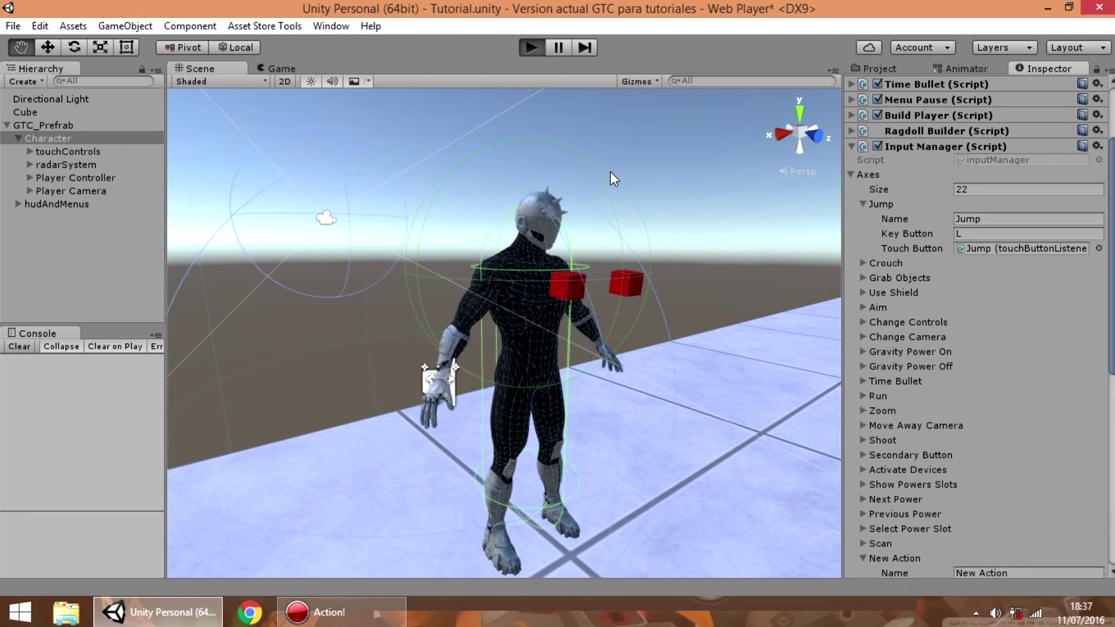
From the in-game Pause Menu, show the Edit Control Input bindings list scrolled to the top.
key("Escape")
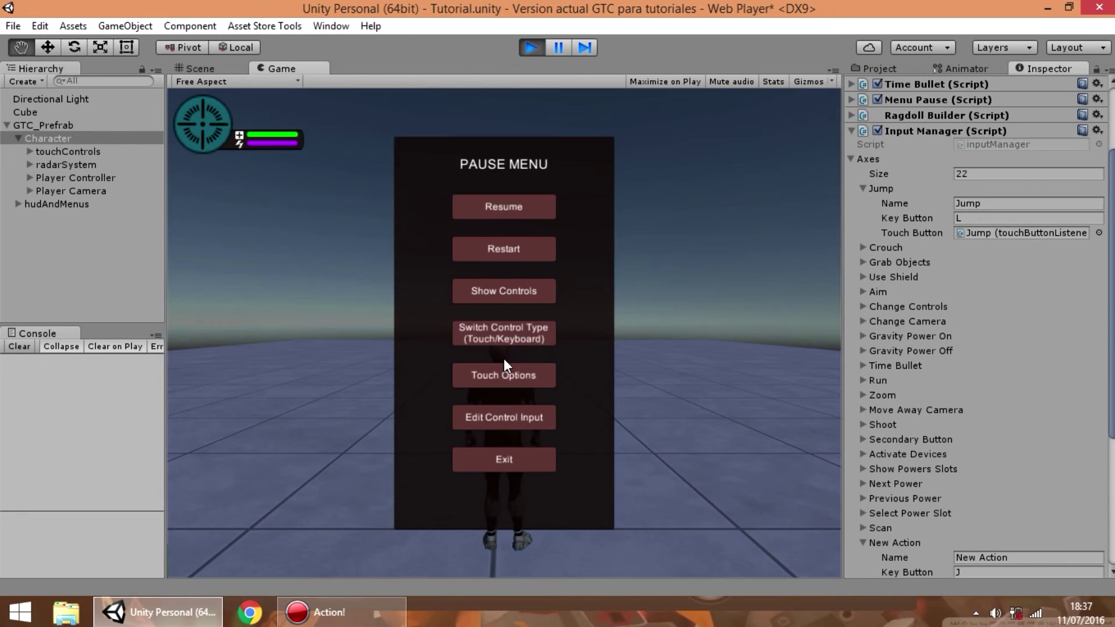
left_click(500, 417)
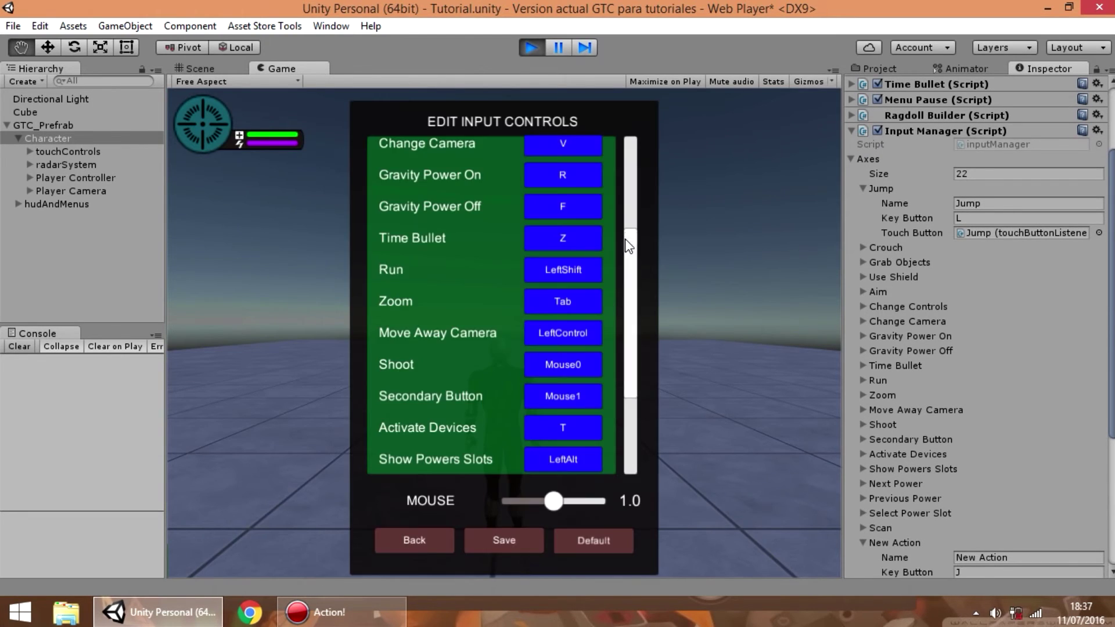
left_click_drag(625, 239, 622, 148)
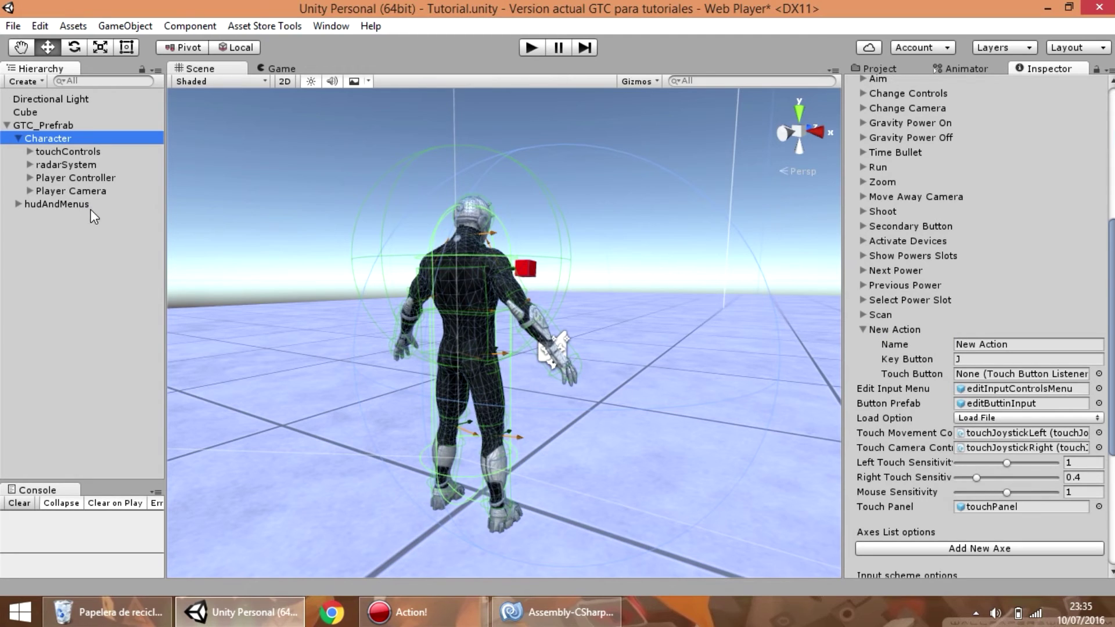
Enable touchPanel under hudAndMenus and frame its canvas from the back view.
left_click(17, 204)
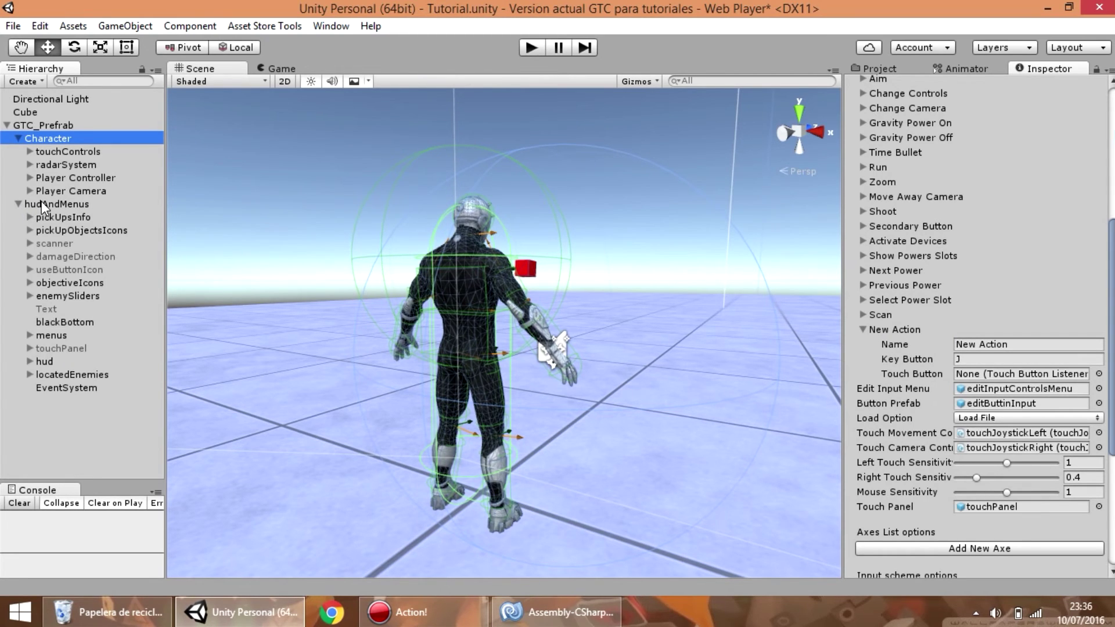
left_click(29, 346)
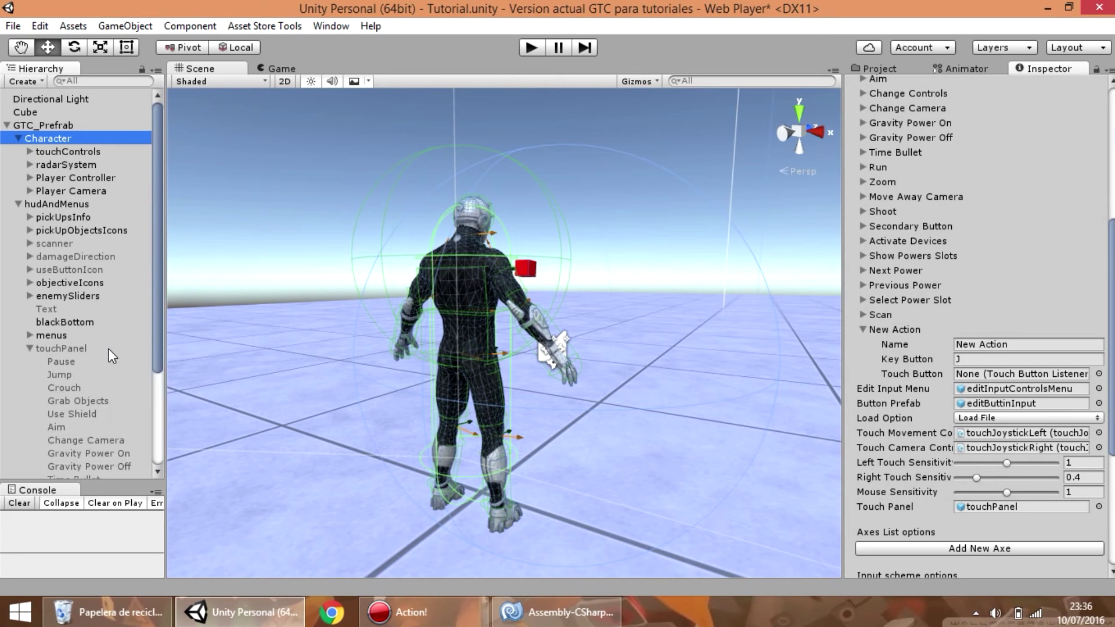
left_click(109, 348)
left_click(877, 84)
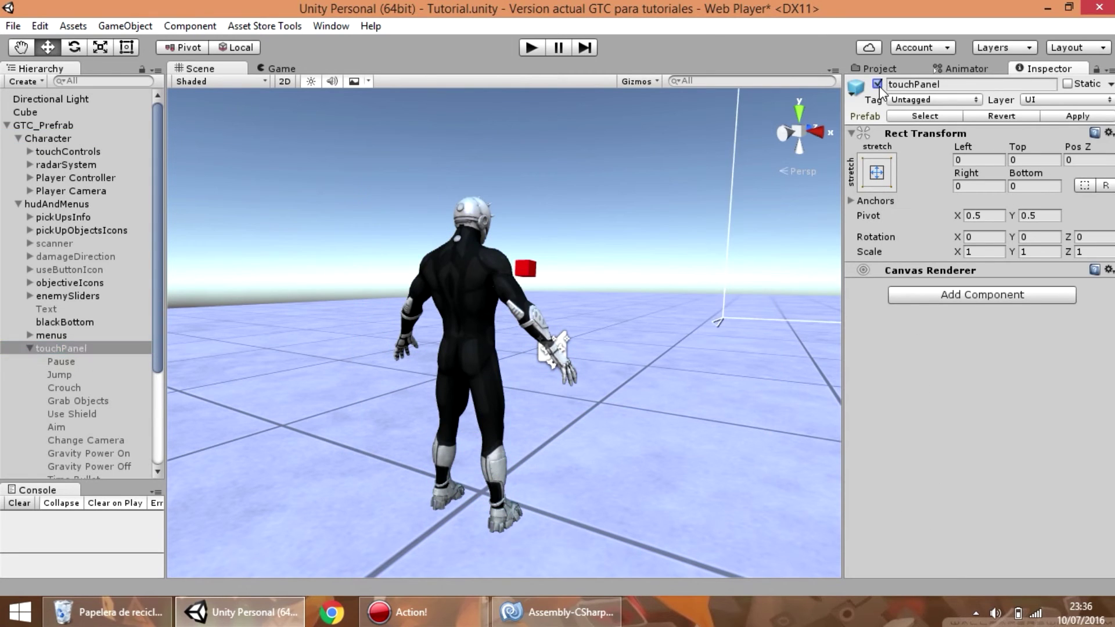
key("f")
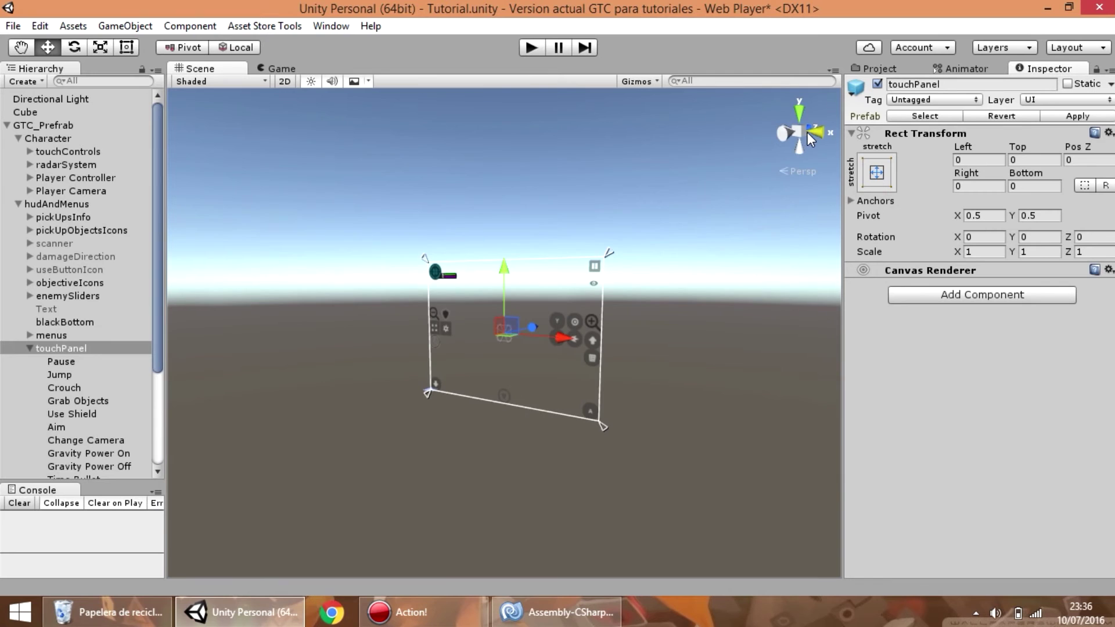
left_click(807, 132)
scroll(88, 354, "down", 4)
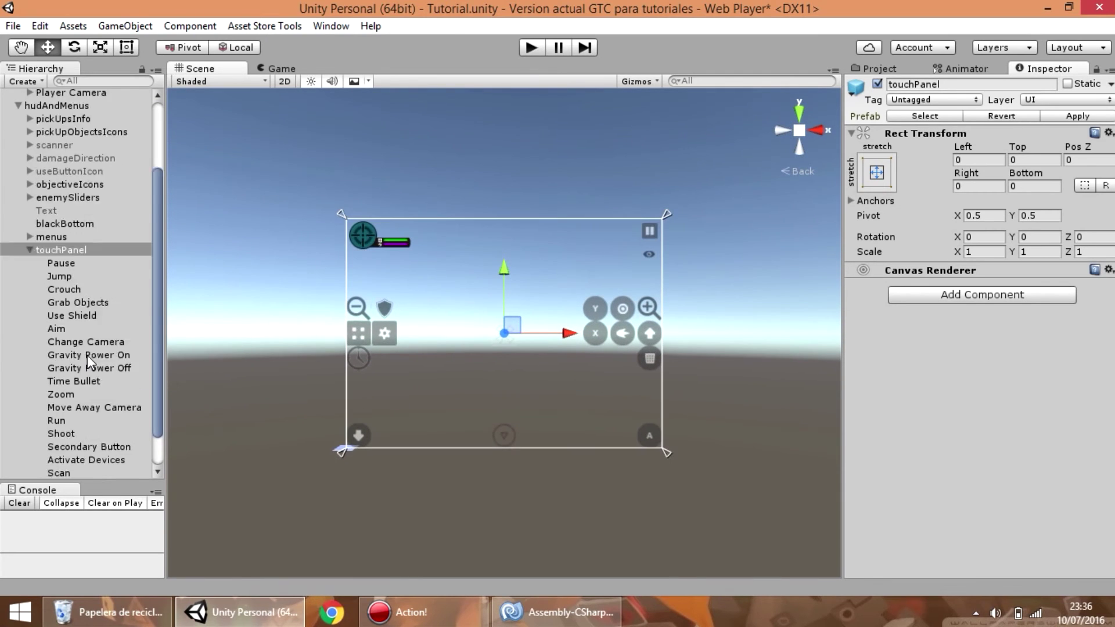
Duplicate the Scan touch button and move the copy up and left to Pos X -333, Y 434.
left_click(70, 437)
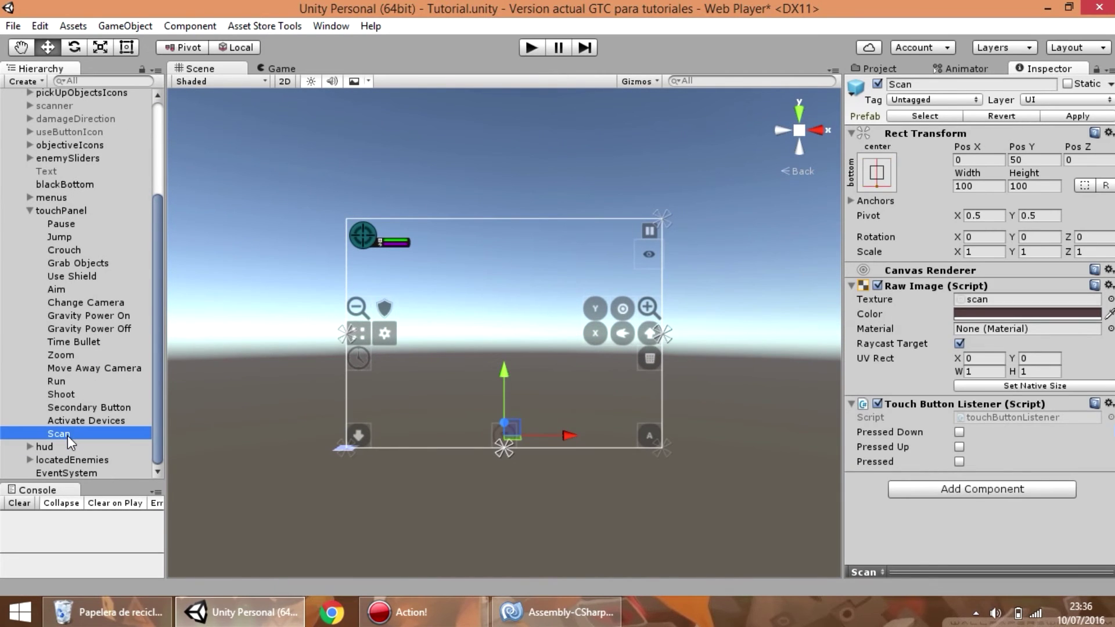
key("ctrl+d")
key("ctrl+z")
key("ctrl+d")
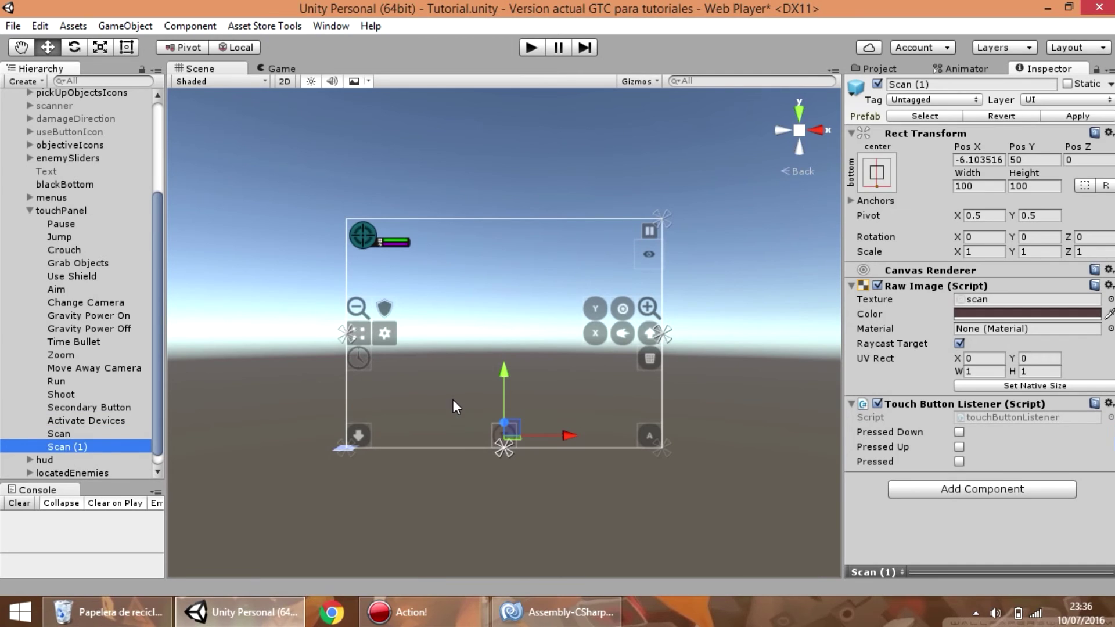
left_click_drag(503, 378, 503, 311)
left_click_drag(557, 361, 489, 364)
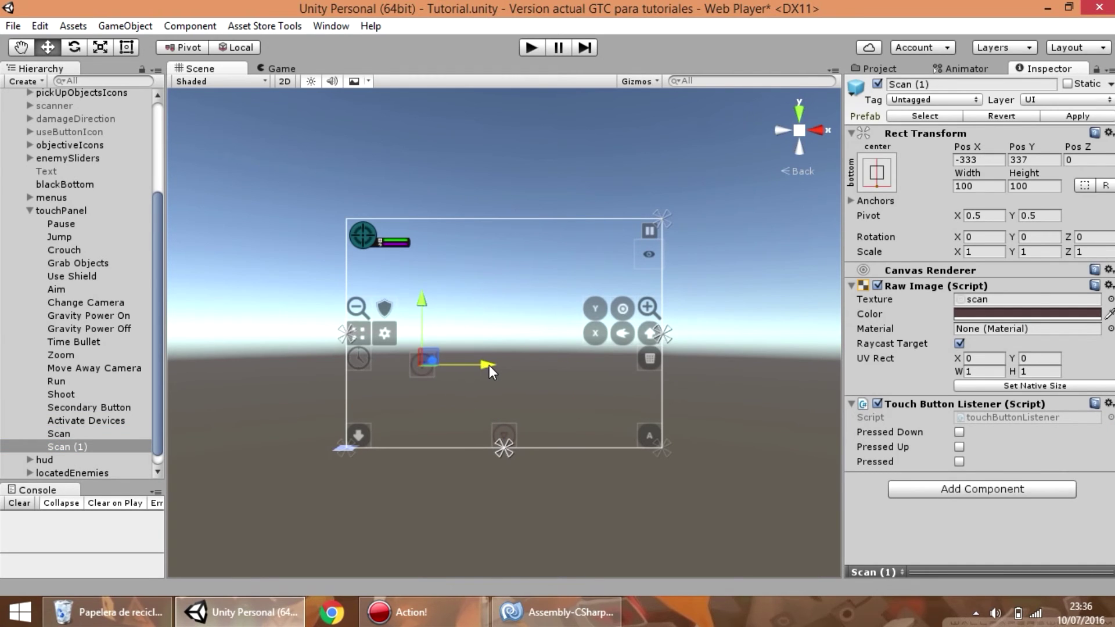
left_click_drag(419, 302, 419, 278)
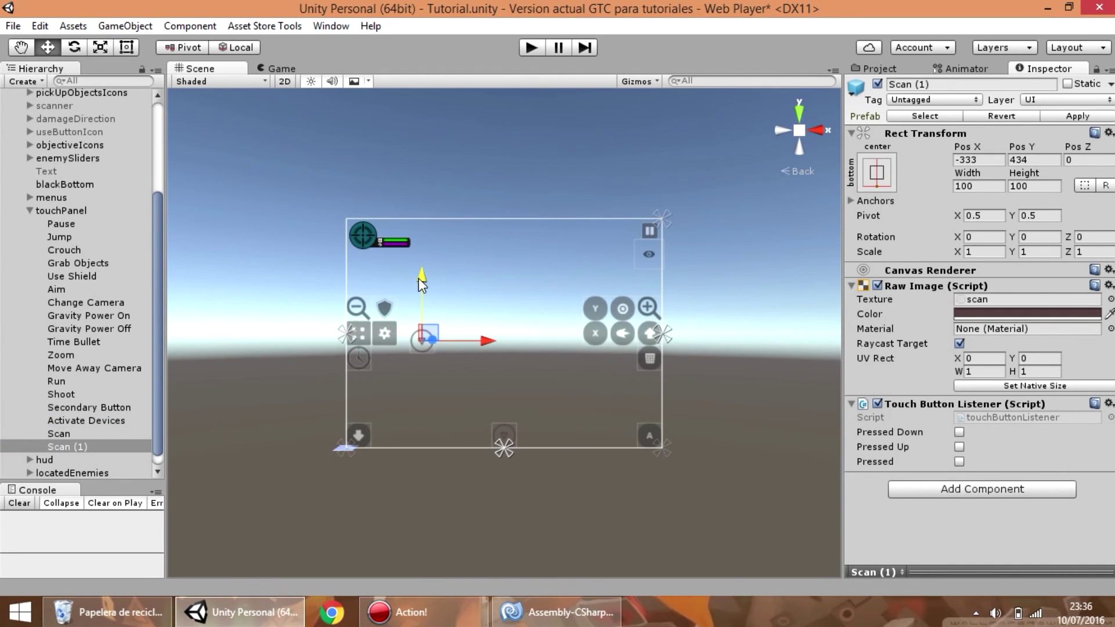
Rename the copied button to 'New Action'.
double_click(88, 448)
left_click(87, 447)
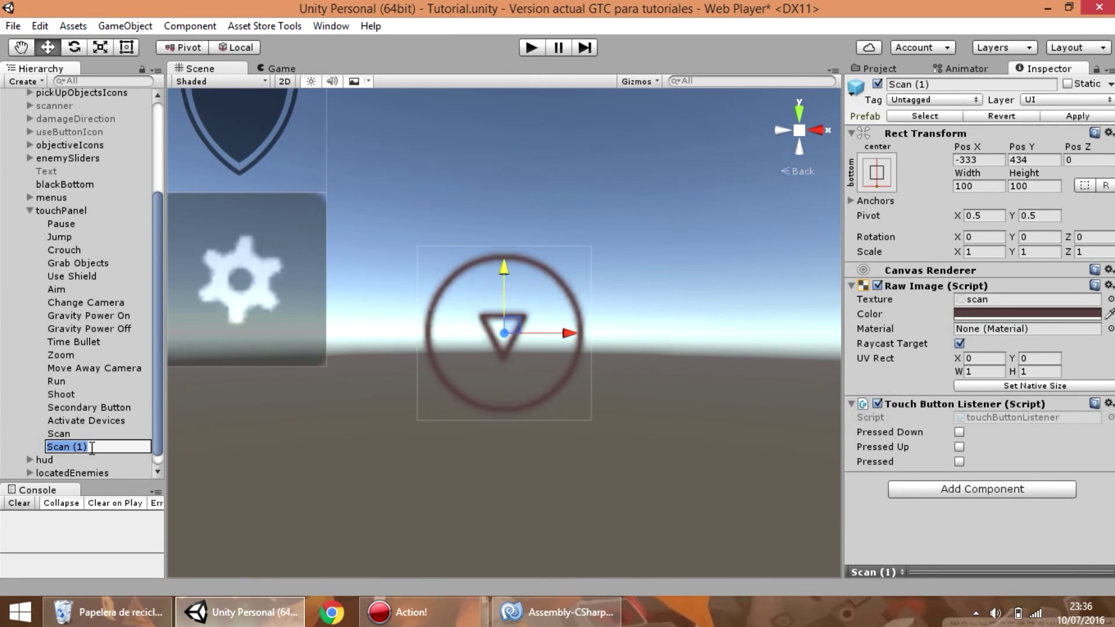
type("New Action")
key("Return")
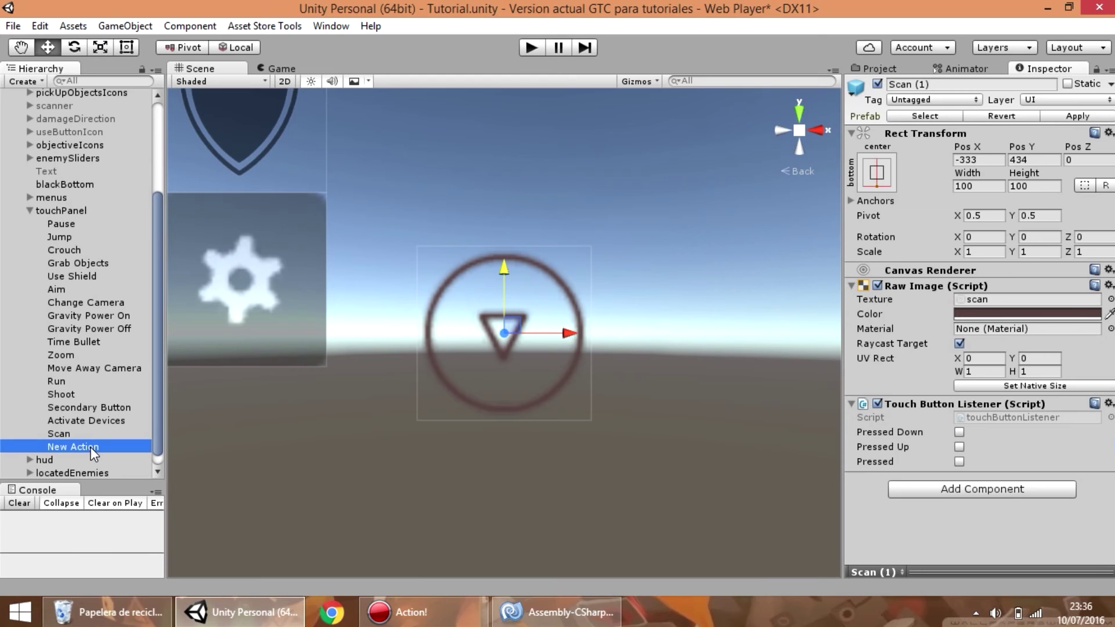
scroll(134, 409, "up", 2)
scroll(134, 410, "up", 3)
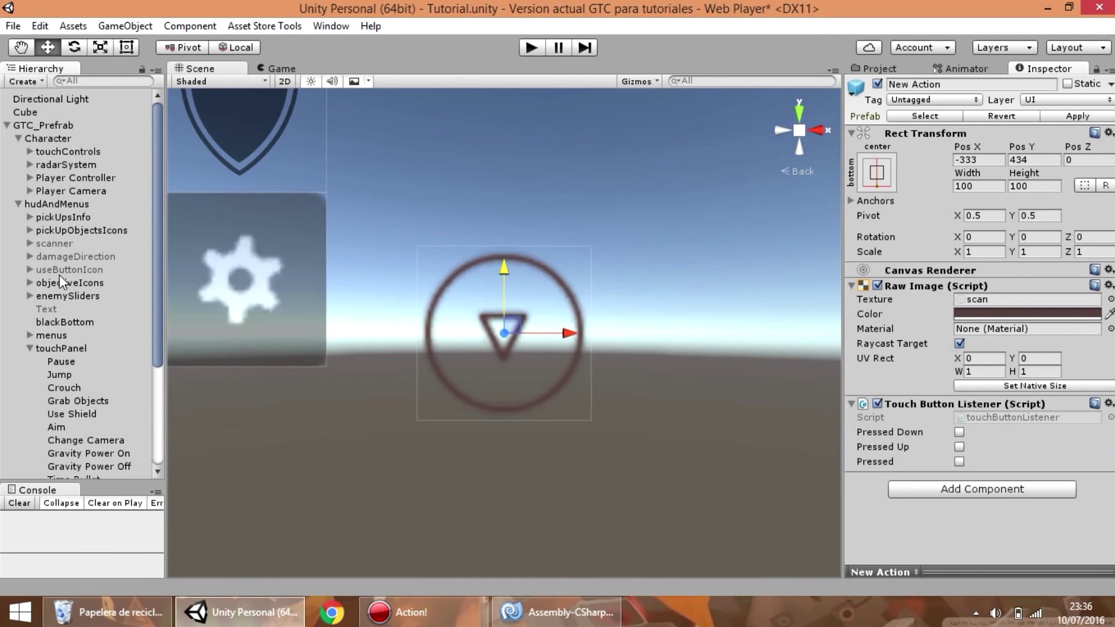
Drop the New Action object into the Character's New Action axis Touch Button field.
left_click(55, 138)
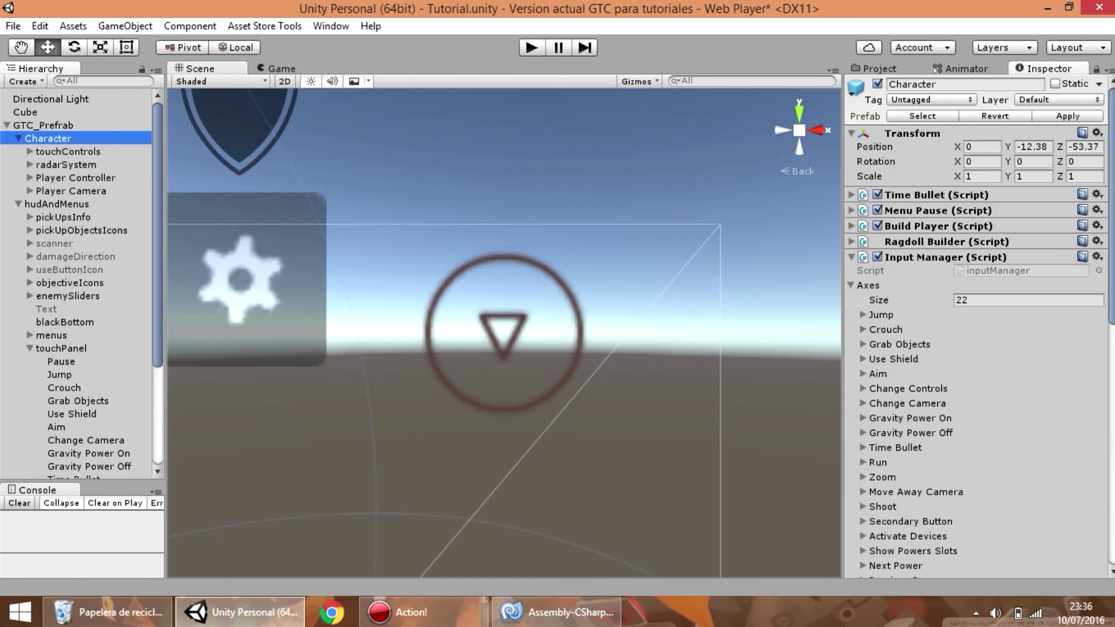
scroll(982, 326, "down", 10)
scroll(981, 325, "down", 8)
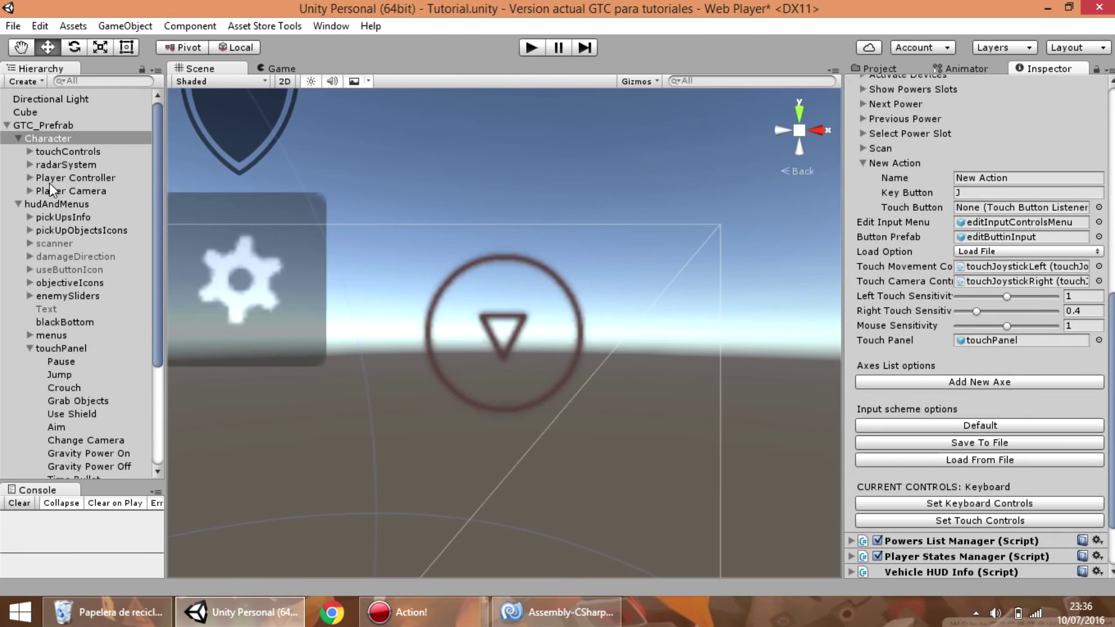
scroll(83, 226, "down", 5)
left_click_drag(79, 435, 1007, 210)
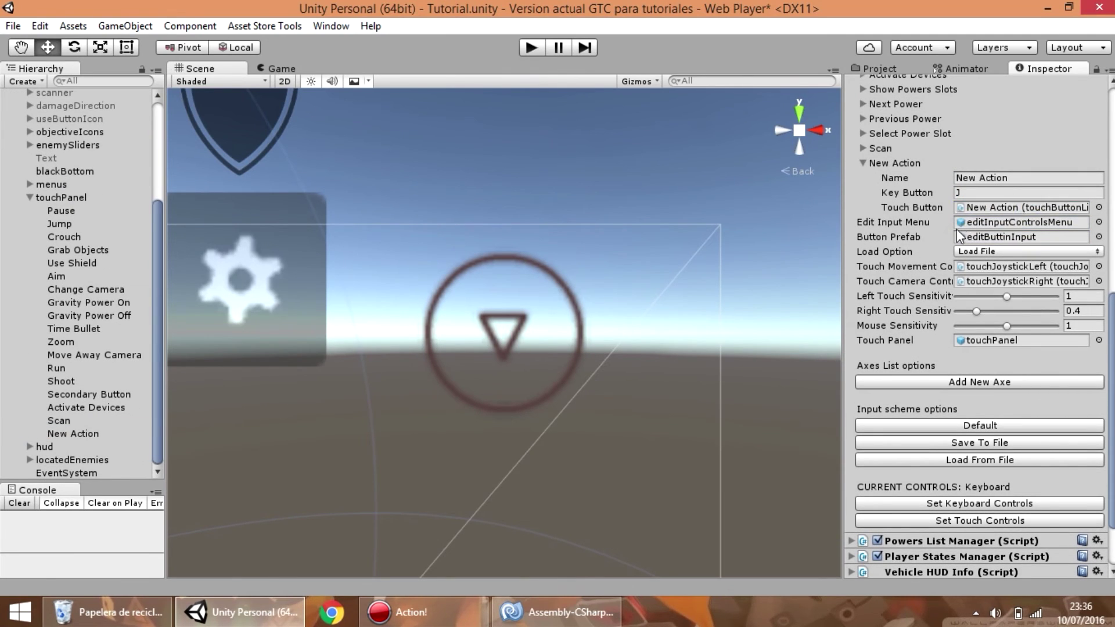
left_click(69, 200)
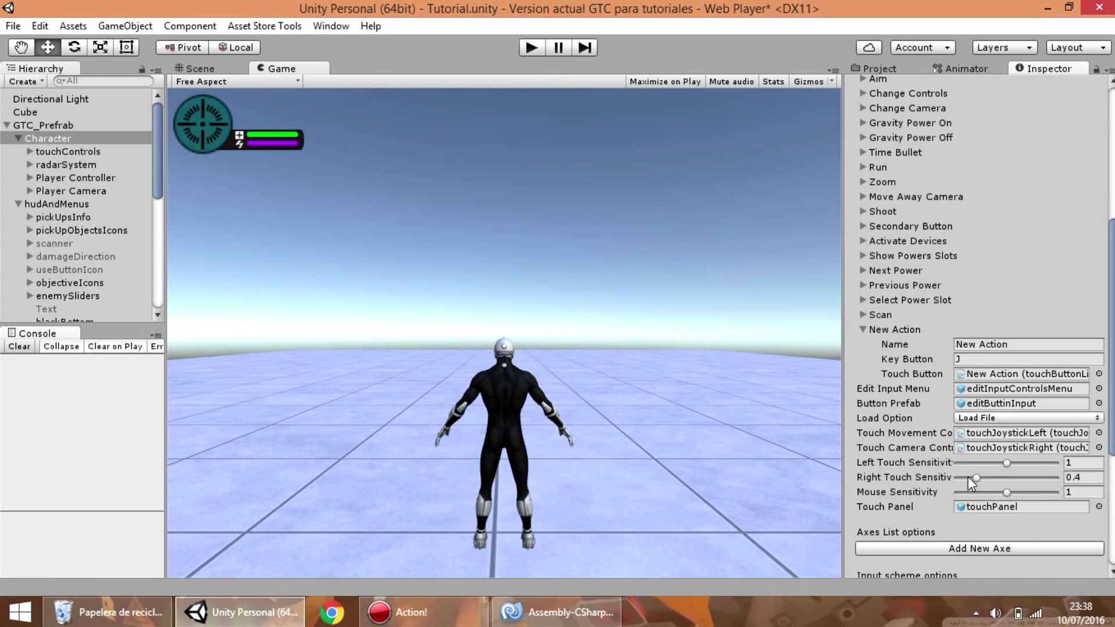
left_click(562, 621)
Add a getTouchButton check for 'New Action' to line 13's key-pressed condition.
left_click(496, 281)
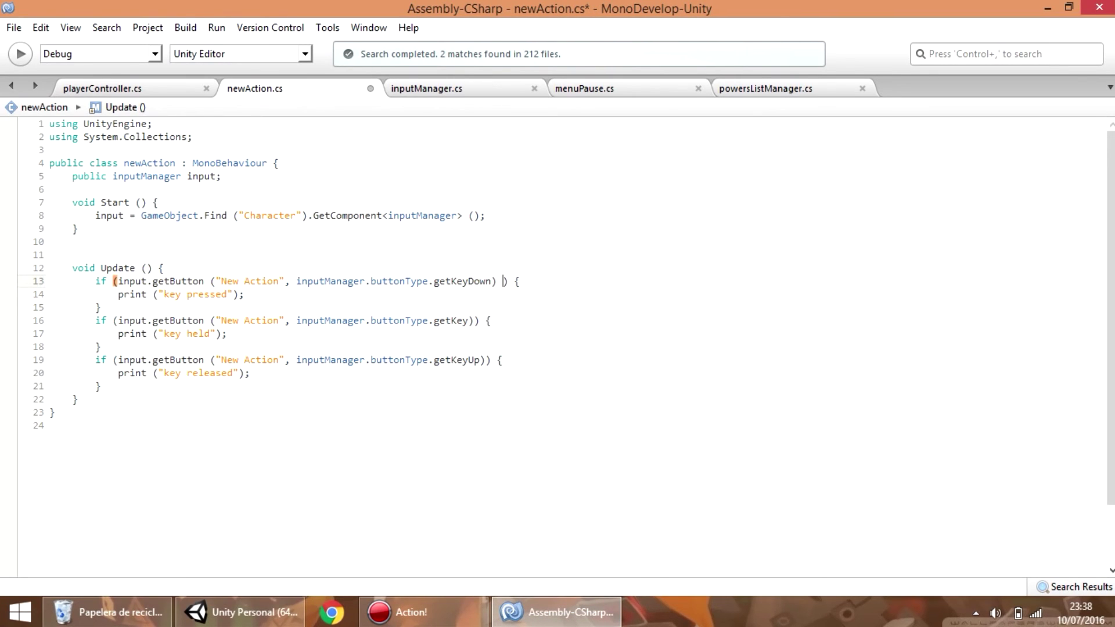
type("|| input.getTouchButton (\"Crouch\", inputManager.buttonType.getKeyDown)")
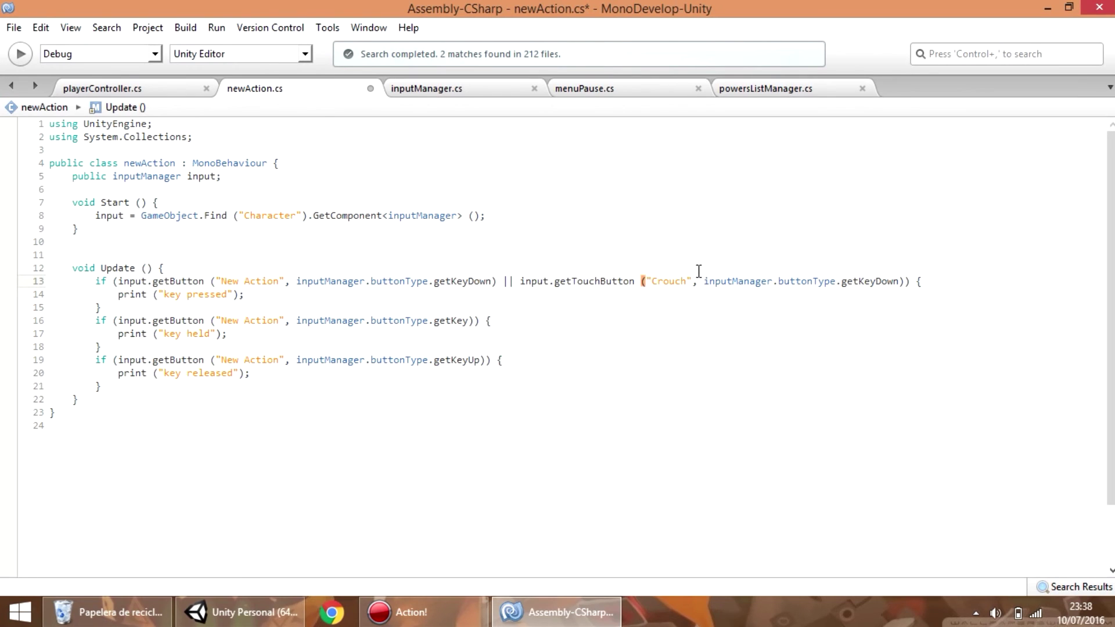
double_click(678, 279)
type("New Action")
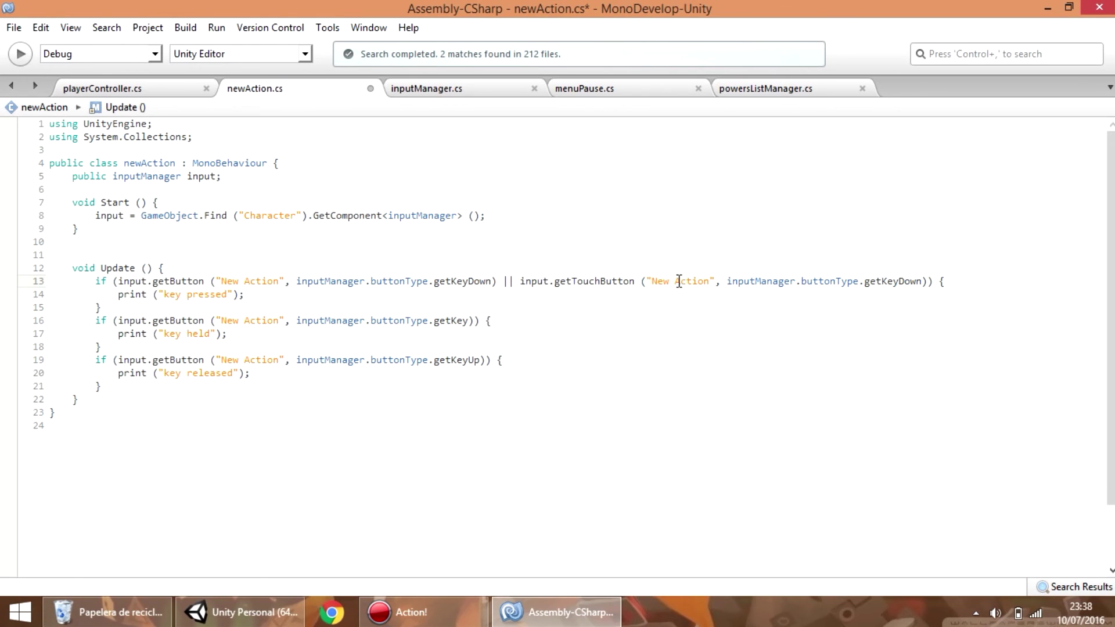
Copy that touch-button clause into the held and released checks on lines 16 and 19.
left_click_drag(498, 281, 631, 265)
left_click_drag(861, 266, 923, 281)
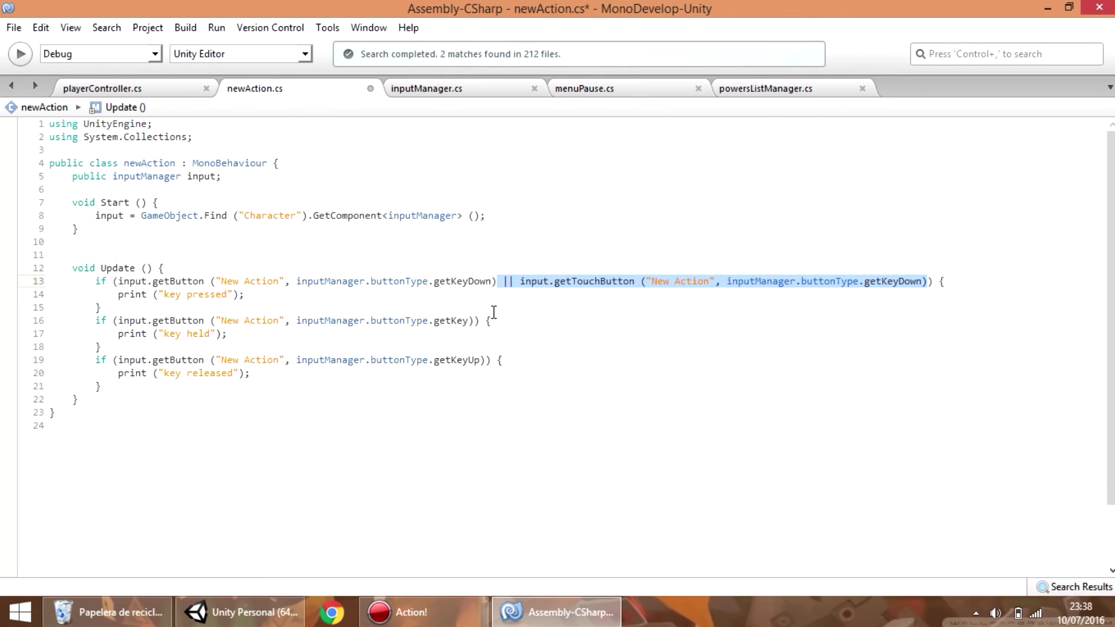
key("ctrl+c")
left_click(475, 321)
key("ctrl+v")
left_click(486, 360)
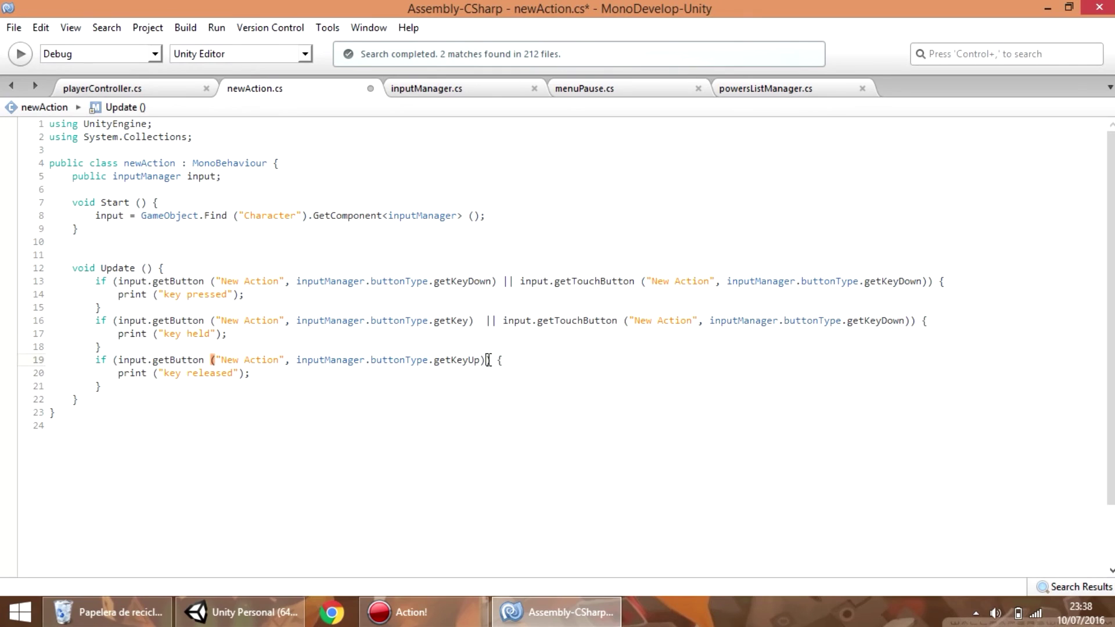
key("ctrl+v")
Fix the pasted clauses to getKey on line 16 and getKeyUp on line 19, and save newAction.cs.
left_click(481, 320)
key("Delete")
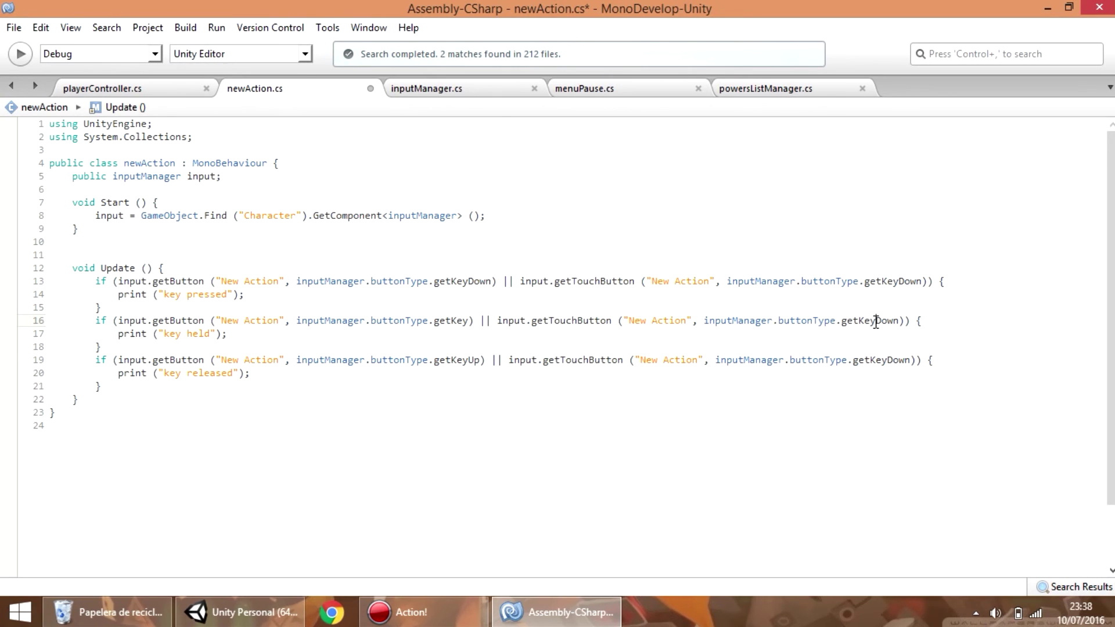
left_click_drag(876, 322, 894, 325)
key("BackSpace")
left_click(910, 360)
key("BackSpace")
key("BackSpace")
key("BackSpace")
key("BackSpace")
type("Up")
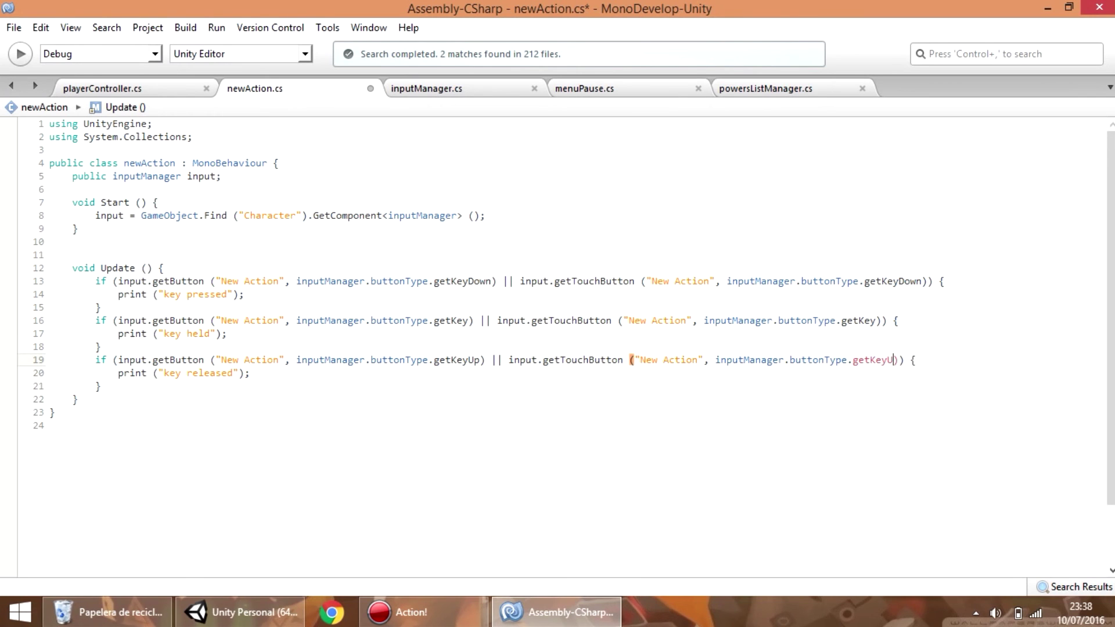
key("ctrl+s")
key("alt+Tab")
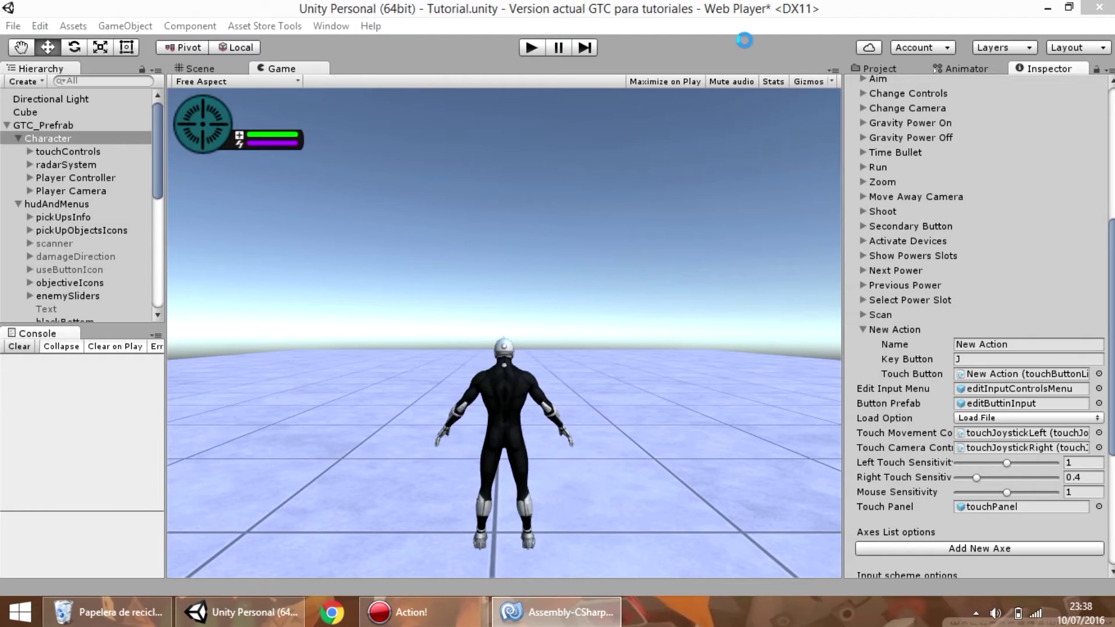
Play-test New Action with the J key, then with its touch button under touch controls.
left_click(532, 47)
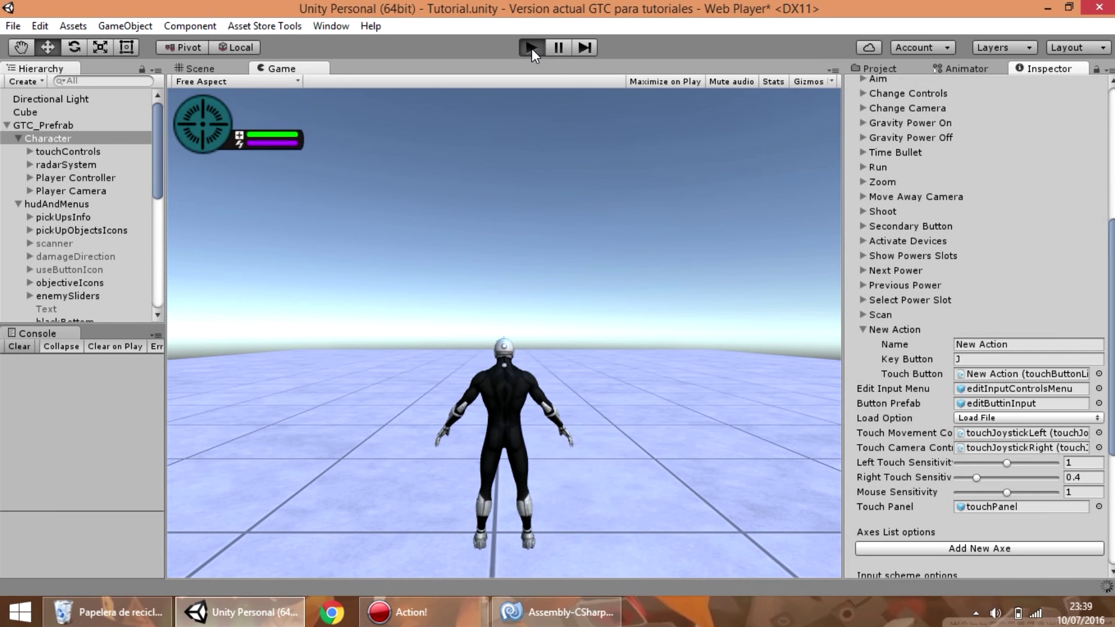
left_click(532, 48)
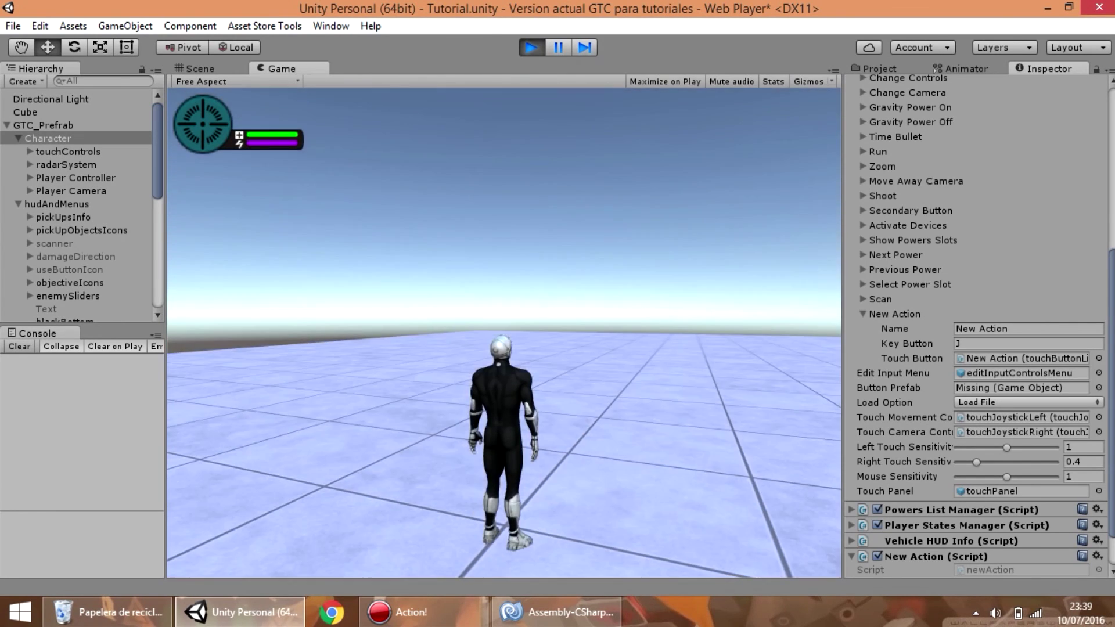
key("j")
key("j")
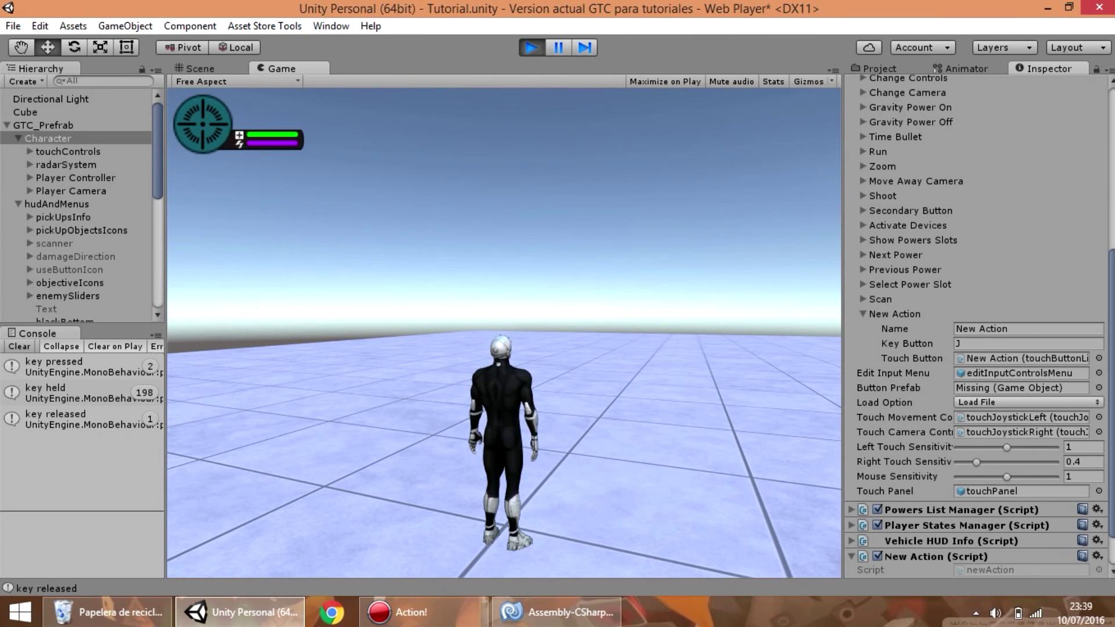
key("Escape")
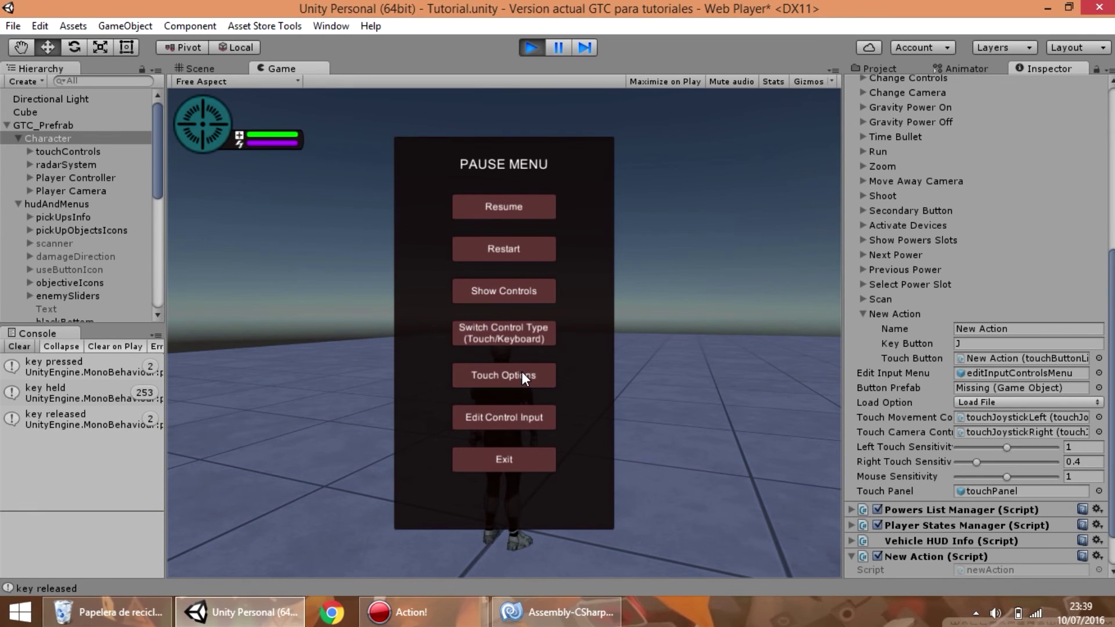
left_click(525, 339)
mouse_move(326, 340)
left_mouse_down()
mouse_move(325, 354)
mouse_move(343, 328)
mouse_move(333, 360)
mouse_move(329, 343)
left_mouse_up()
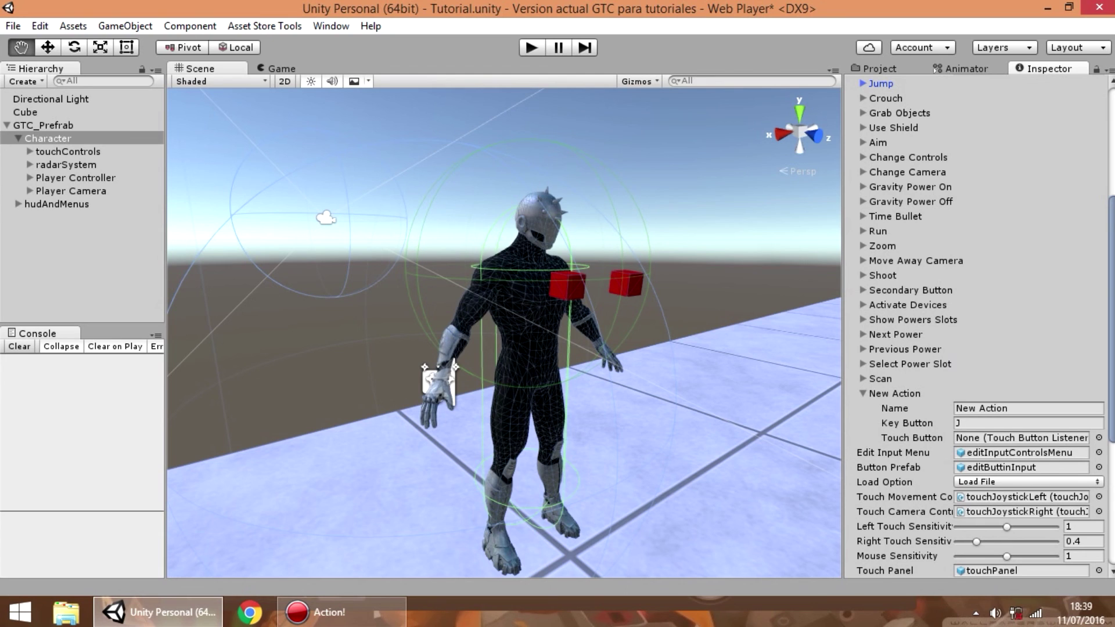
Reduce the Input Manager's Axes Size from 22 to 21, removing New Action.
scroll(981, 326, "up", 1)
scroll(1039, 250, "up", 5)
left_click(1003, 235)
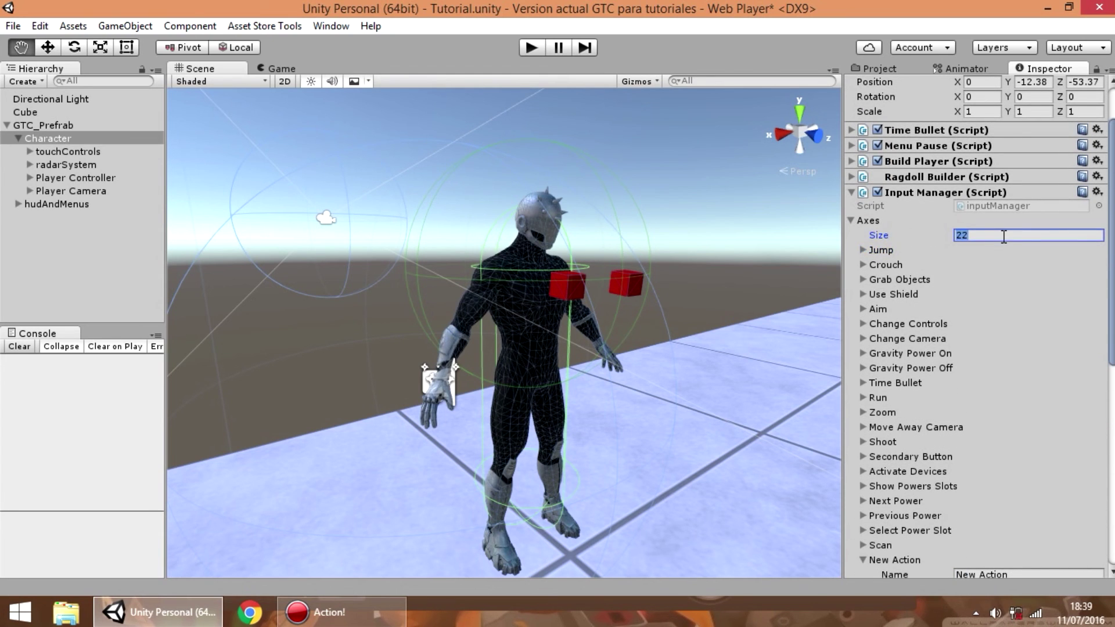
type("21")
key("Return")
Add a new axe, then reset the input scheme to Default and review the axes.
scroll(1090, 309, "down", 5)
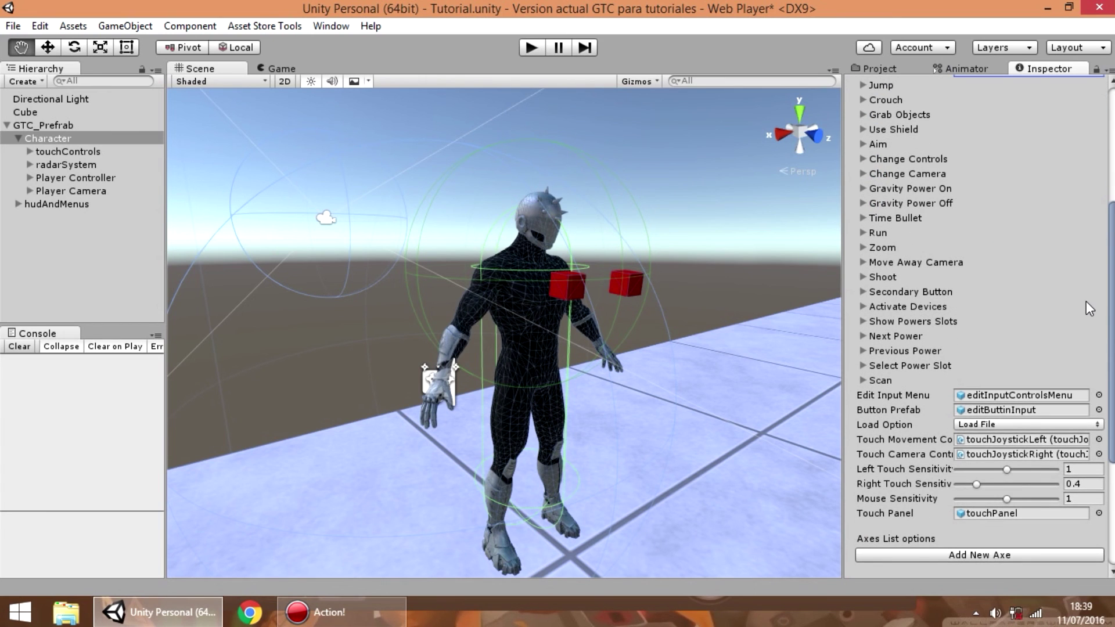
left_click(980, 555)
scroll(982, 523, "down", 5)
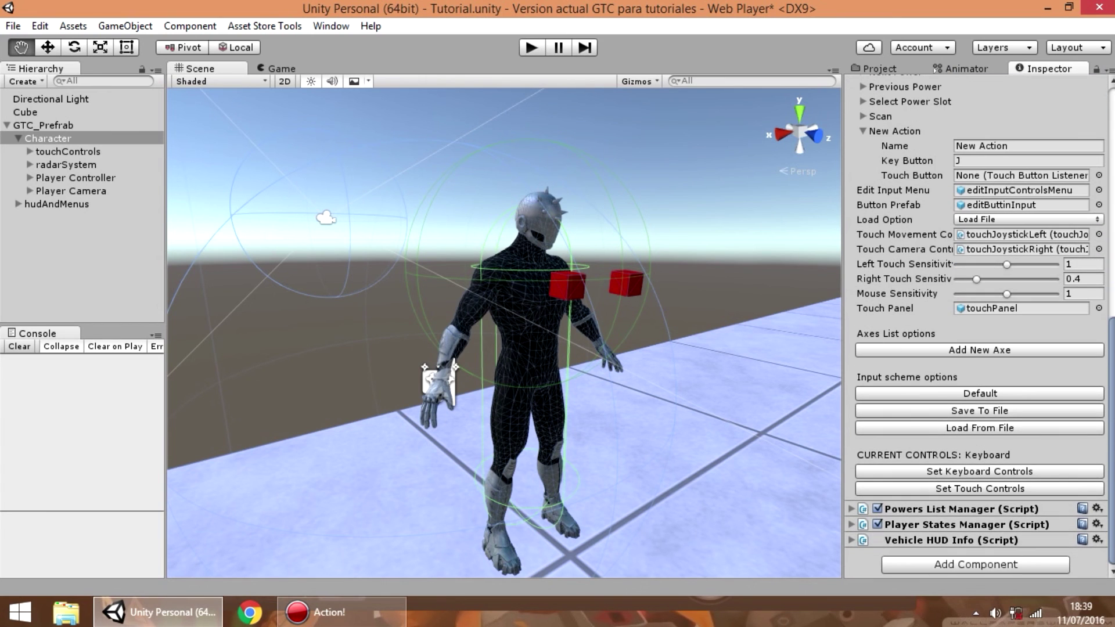
left_click(1004, 395)
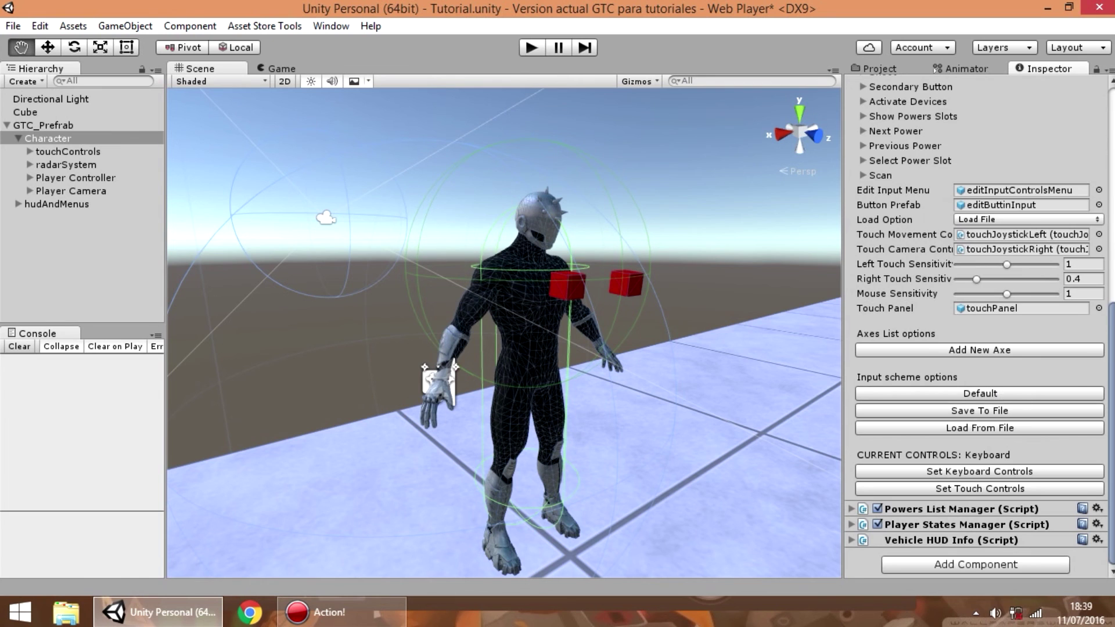
scroll(979, 325, "up", 10)
scroll(979, 325, "down", 3)
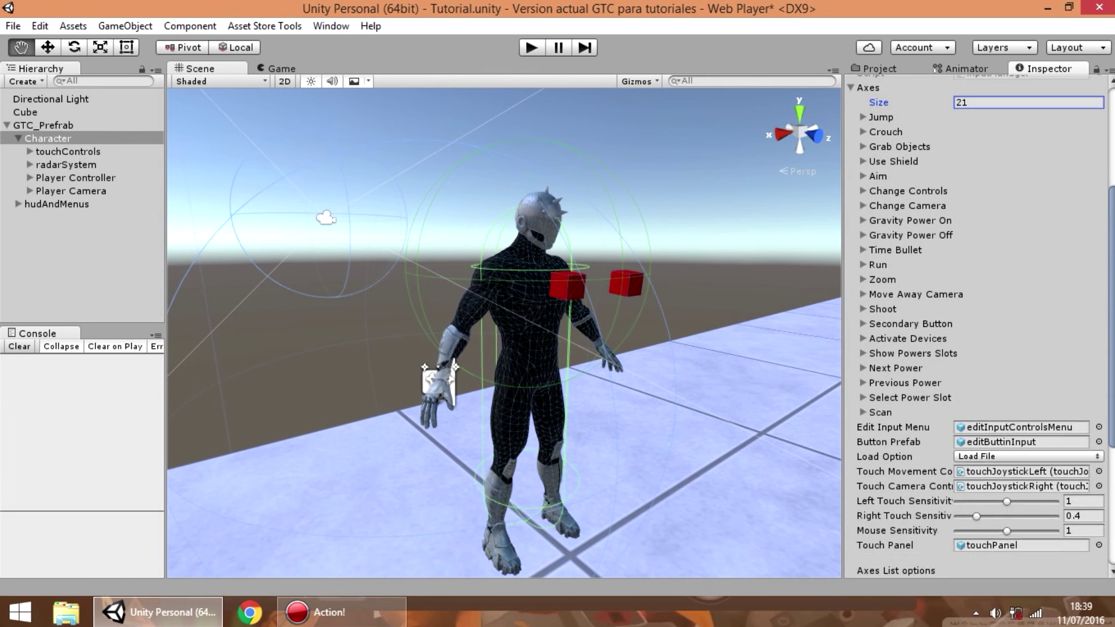
scroll(1050, 235, "up", 1)
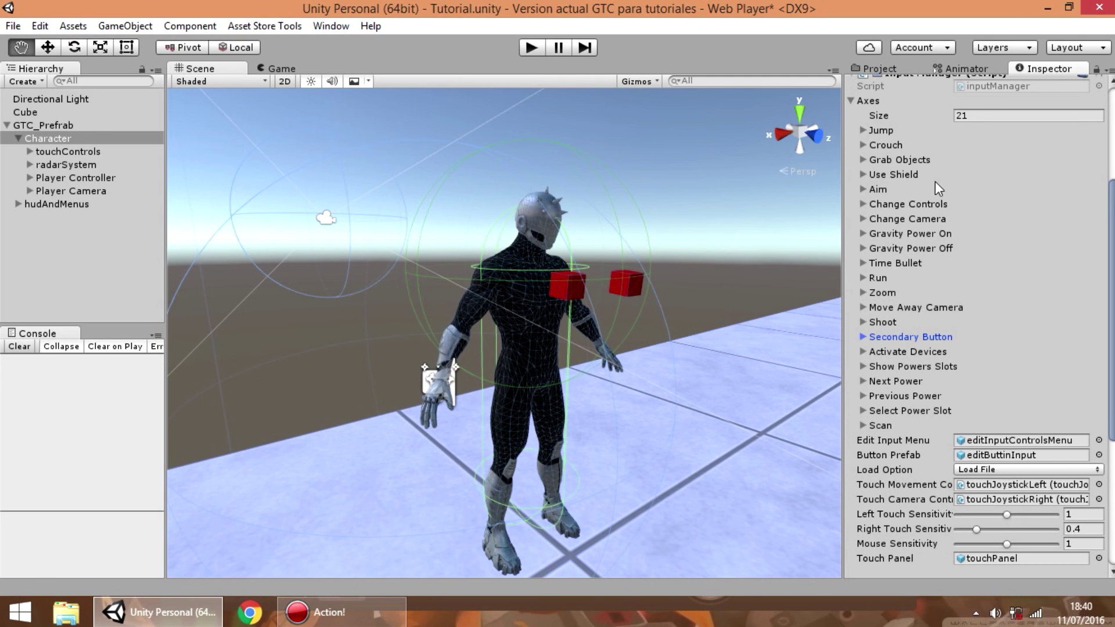
scroll(947, 144, "up", 3)
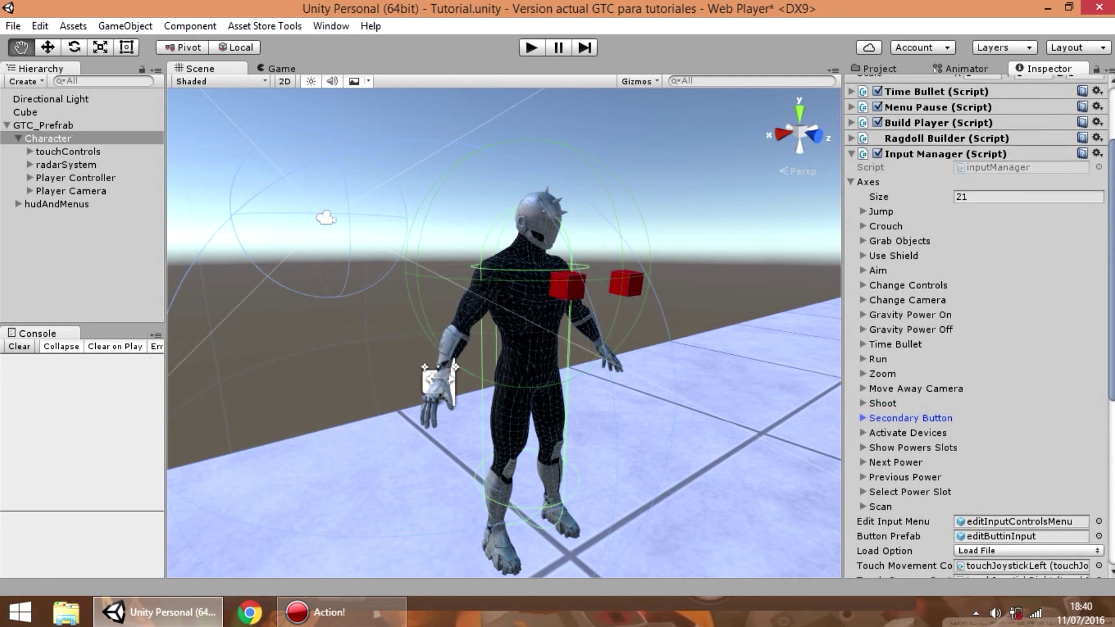
scroll(980, 325, "down", 7)
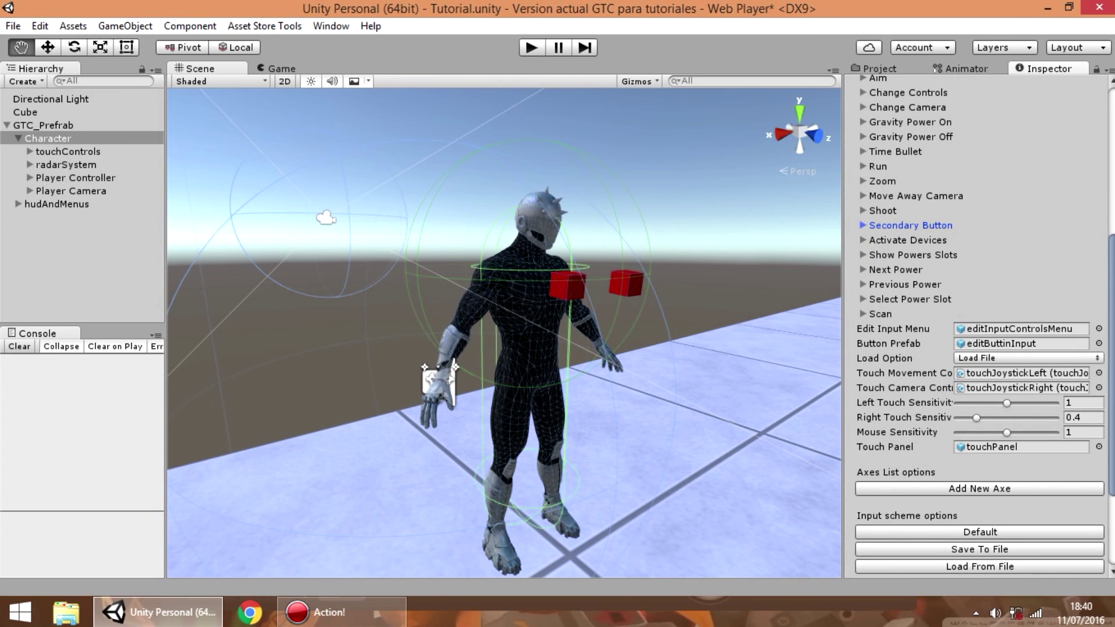
scroll(979, 325, "up", 3)
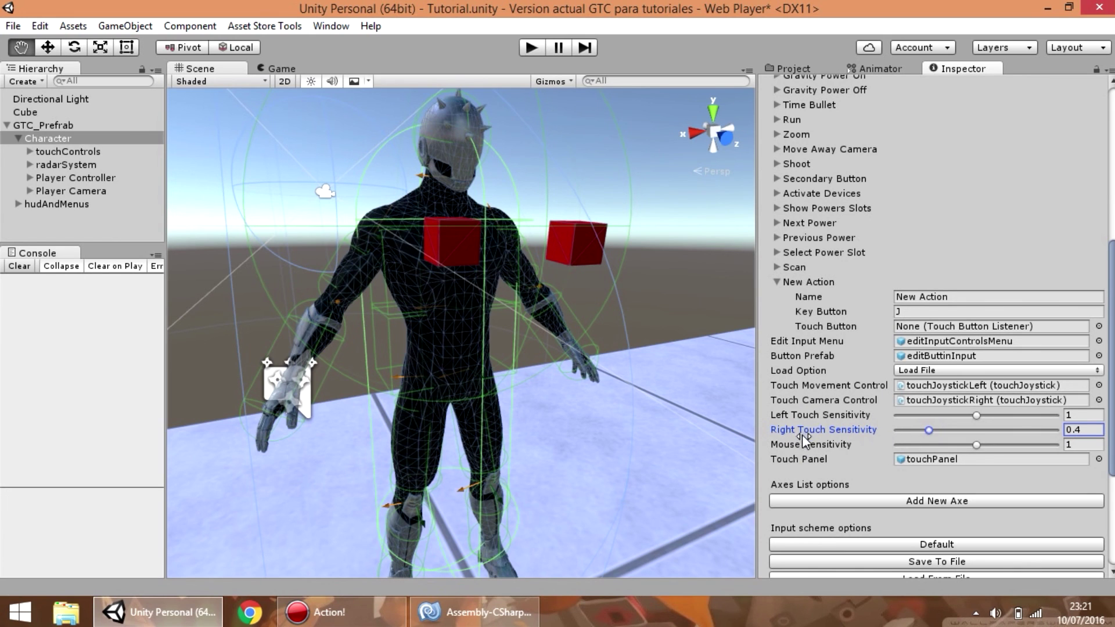
In play mode, set Mouse sensitivity to 2 in the pause menu's Edit Control Input.
left_click(528, 52)
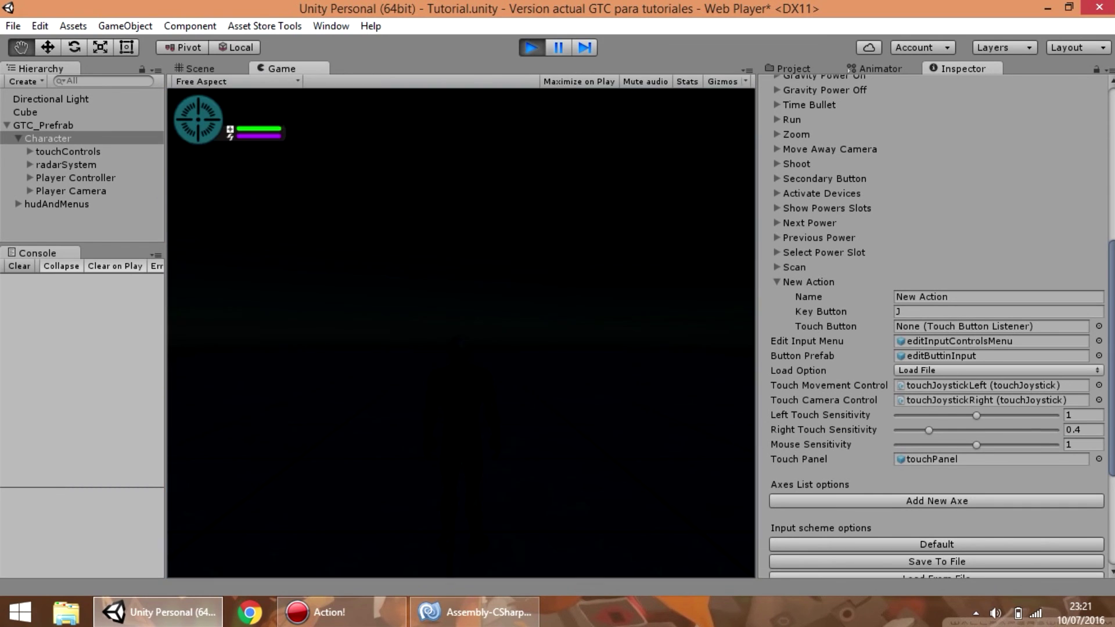
key("Escape")
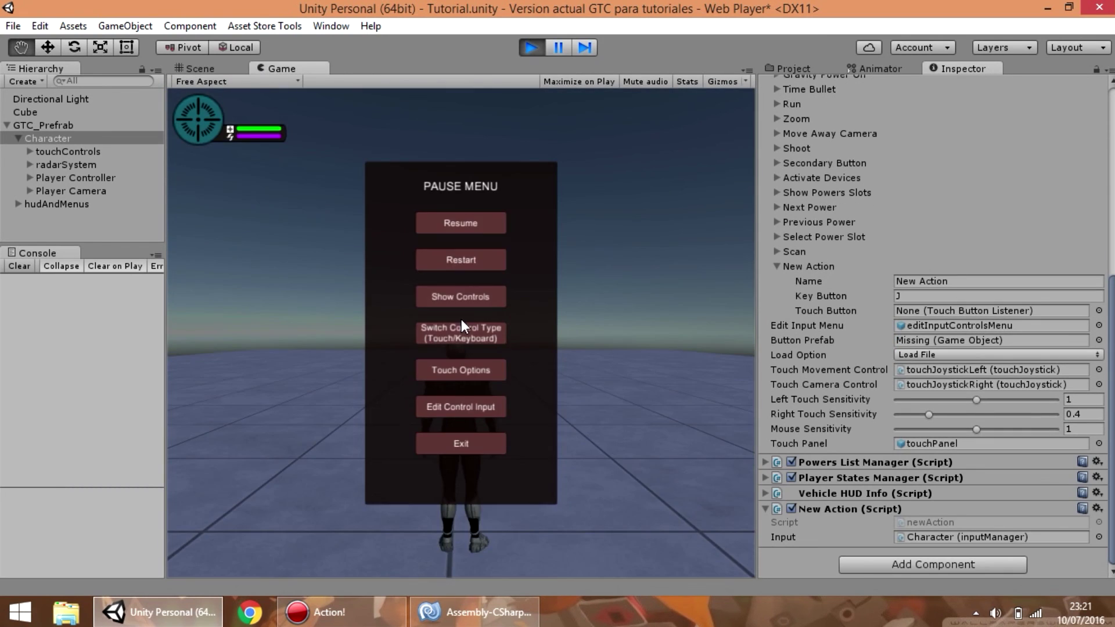
left_click(457, 409)
left_click_drag(500, 513, 564, 502)
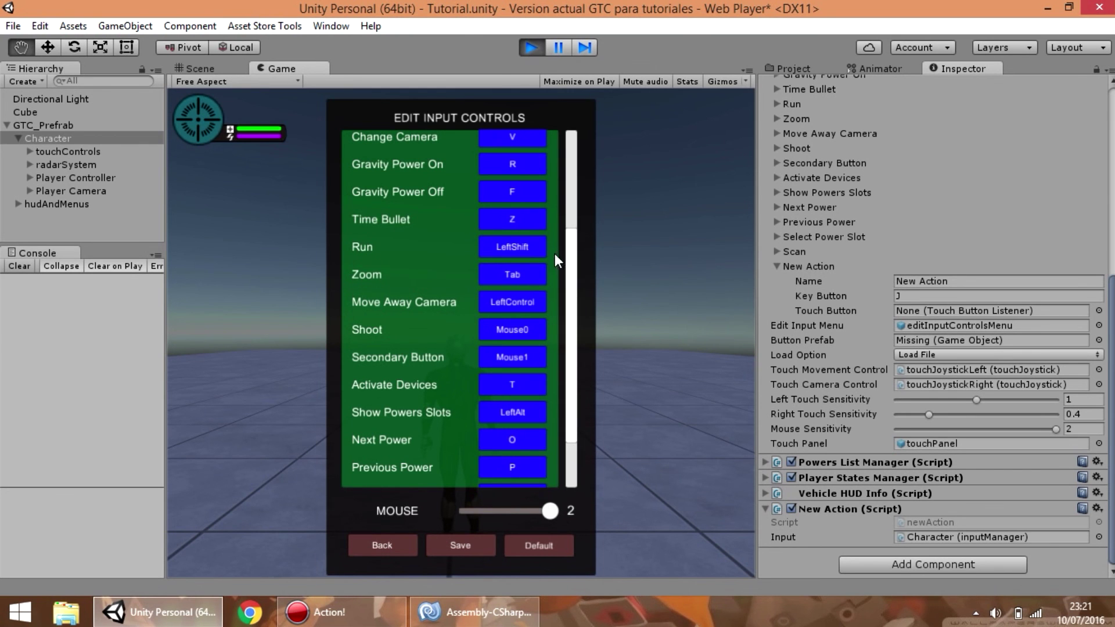
key("Escape")
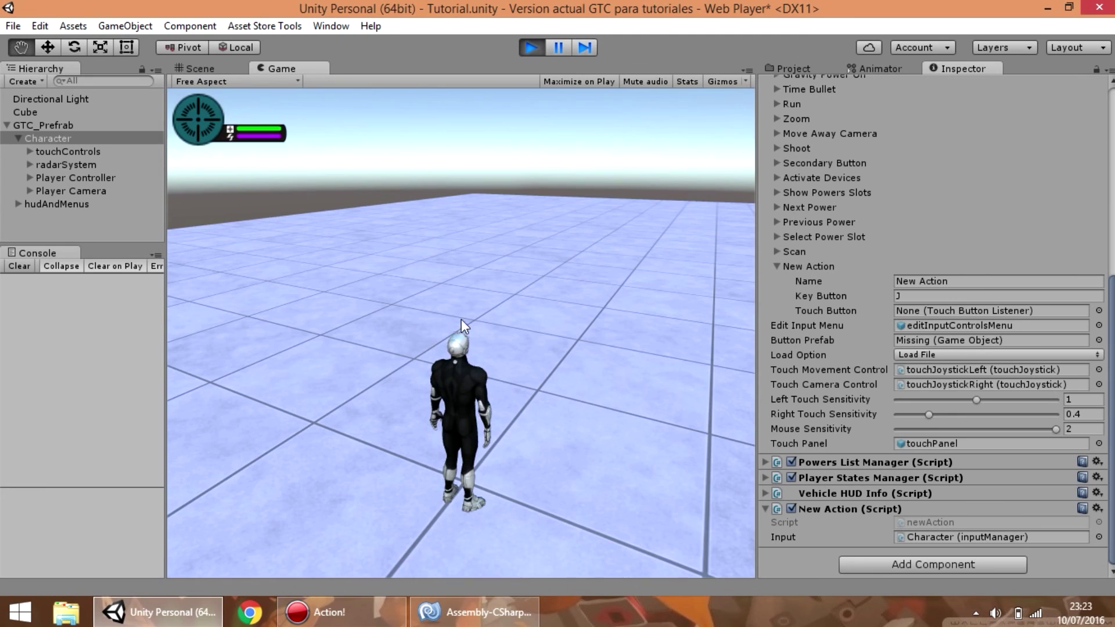
Raise the Right joystick sensitivity to about 1.7 in Touch Options and turn the camera with it.
key("Escape")
left_click(486, 374)
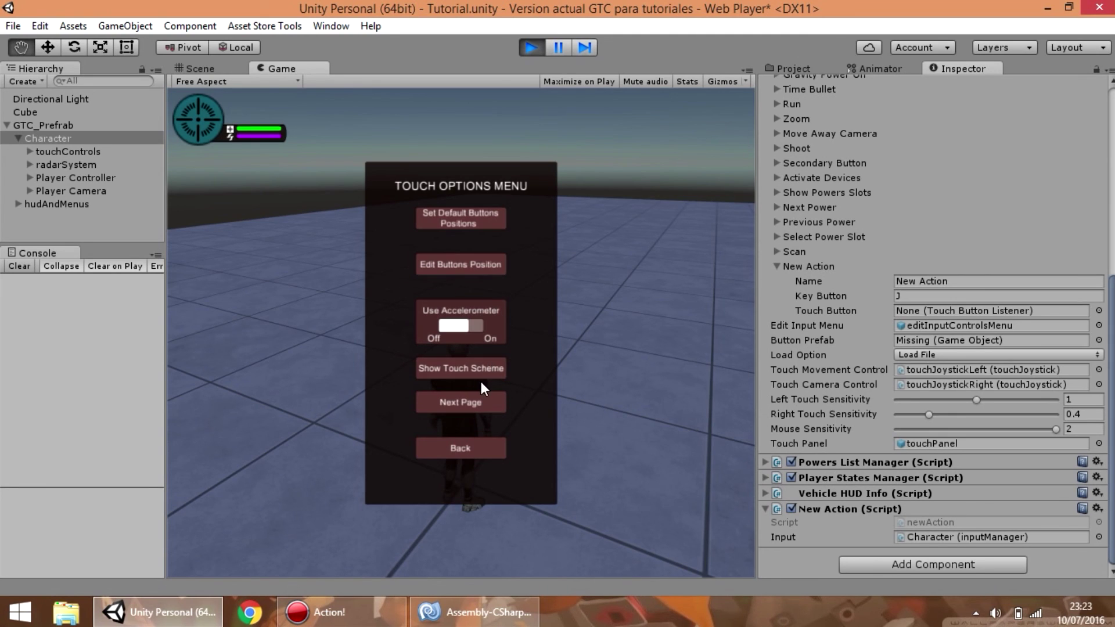
left_click(468, 402)
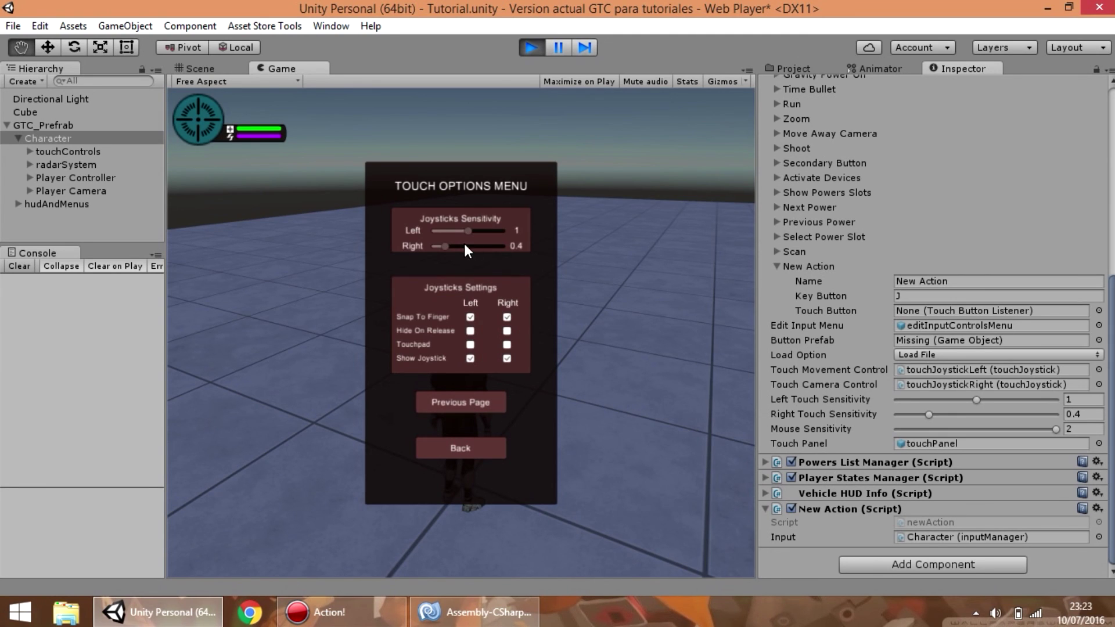
left_click_drag(444, 245, 492, 245)
key("Escape")
key("Escape")
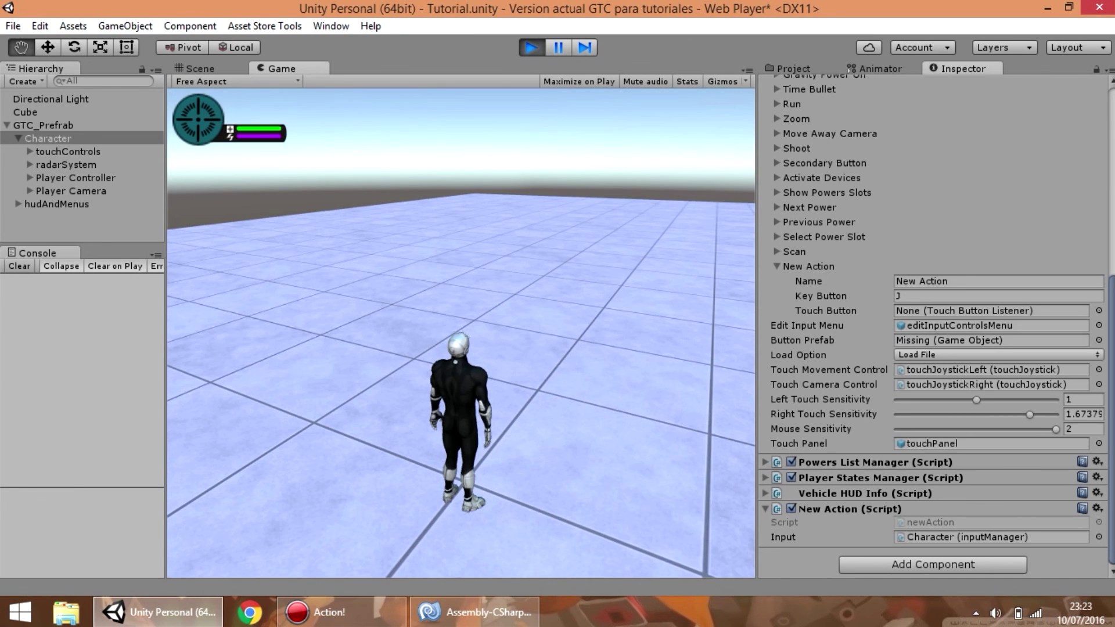
left_click_drag(617, 445, 471, 493)
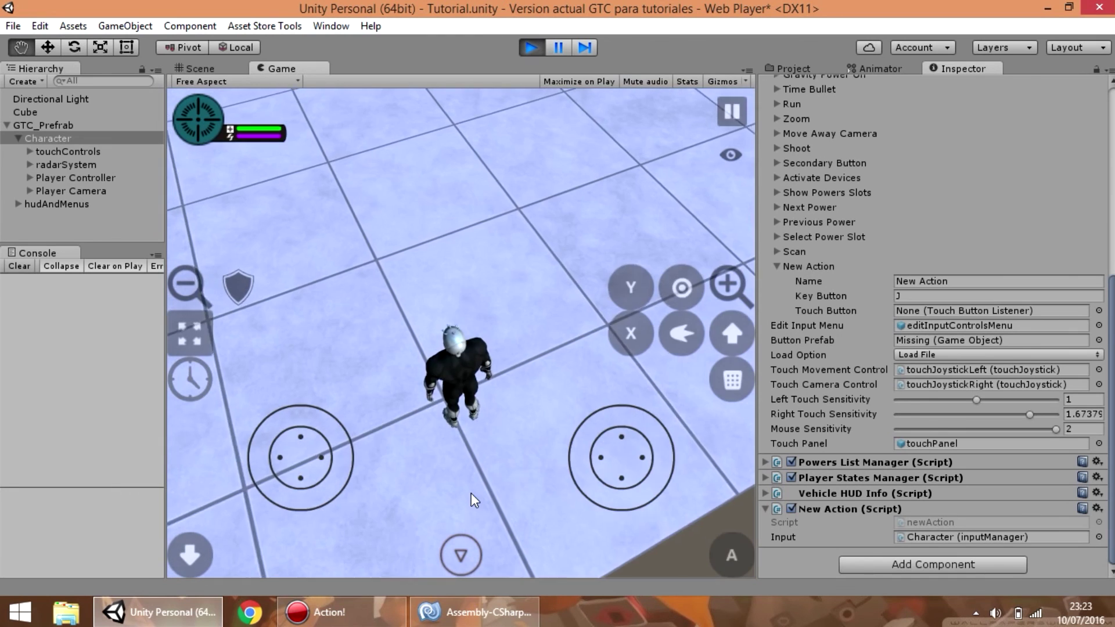